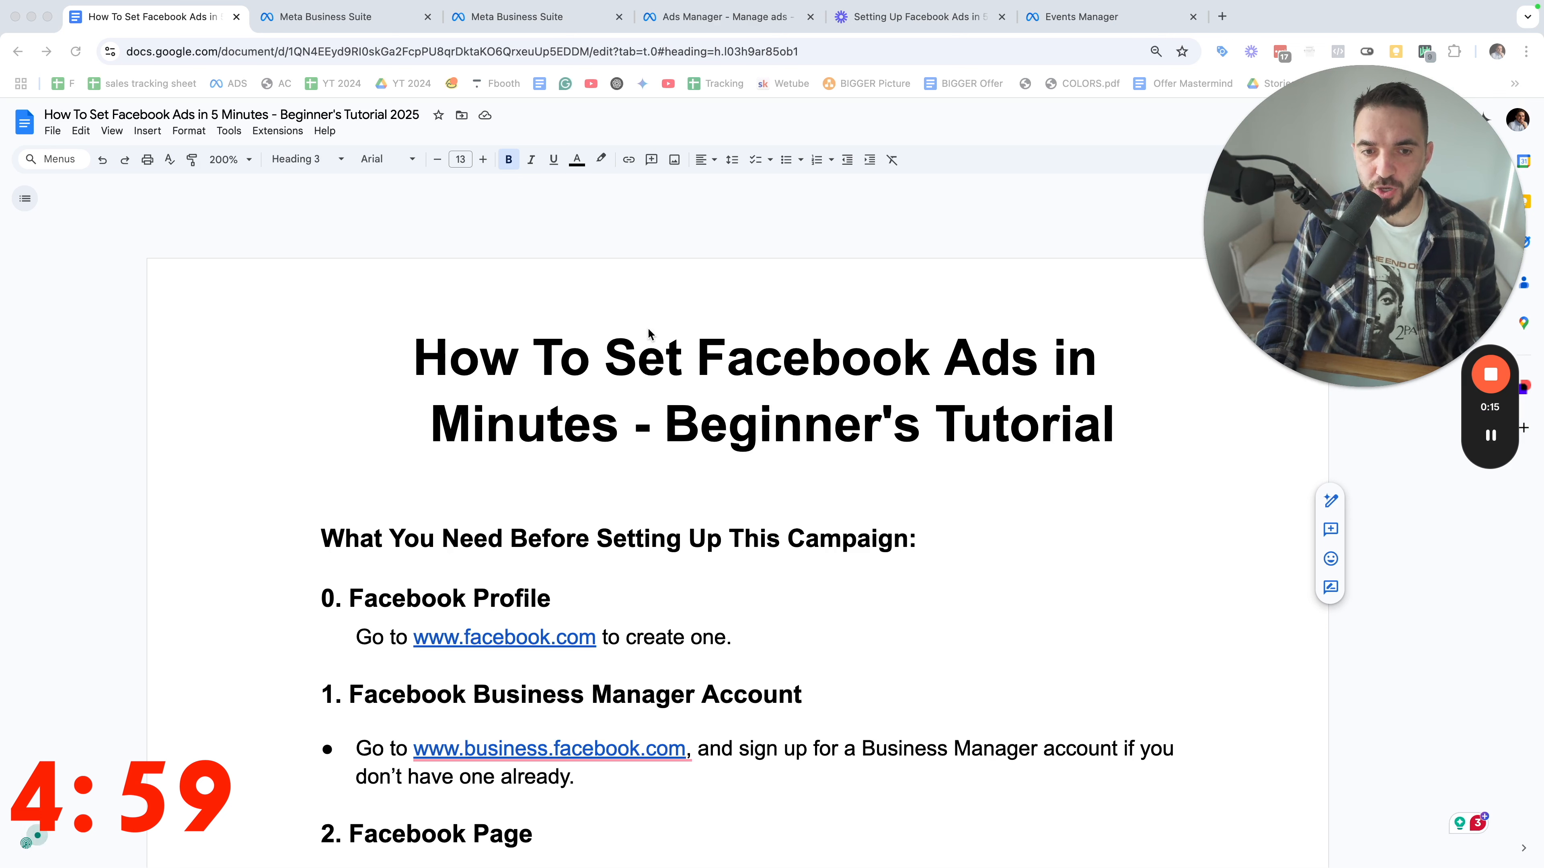
Read through the document's campaign prerequisites, from Facebook Profile to Website or Landing Page, highlighting headings along the way.
scroll(643, 380, down, 3)
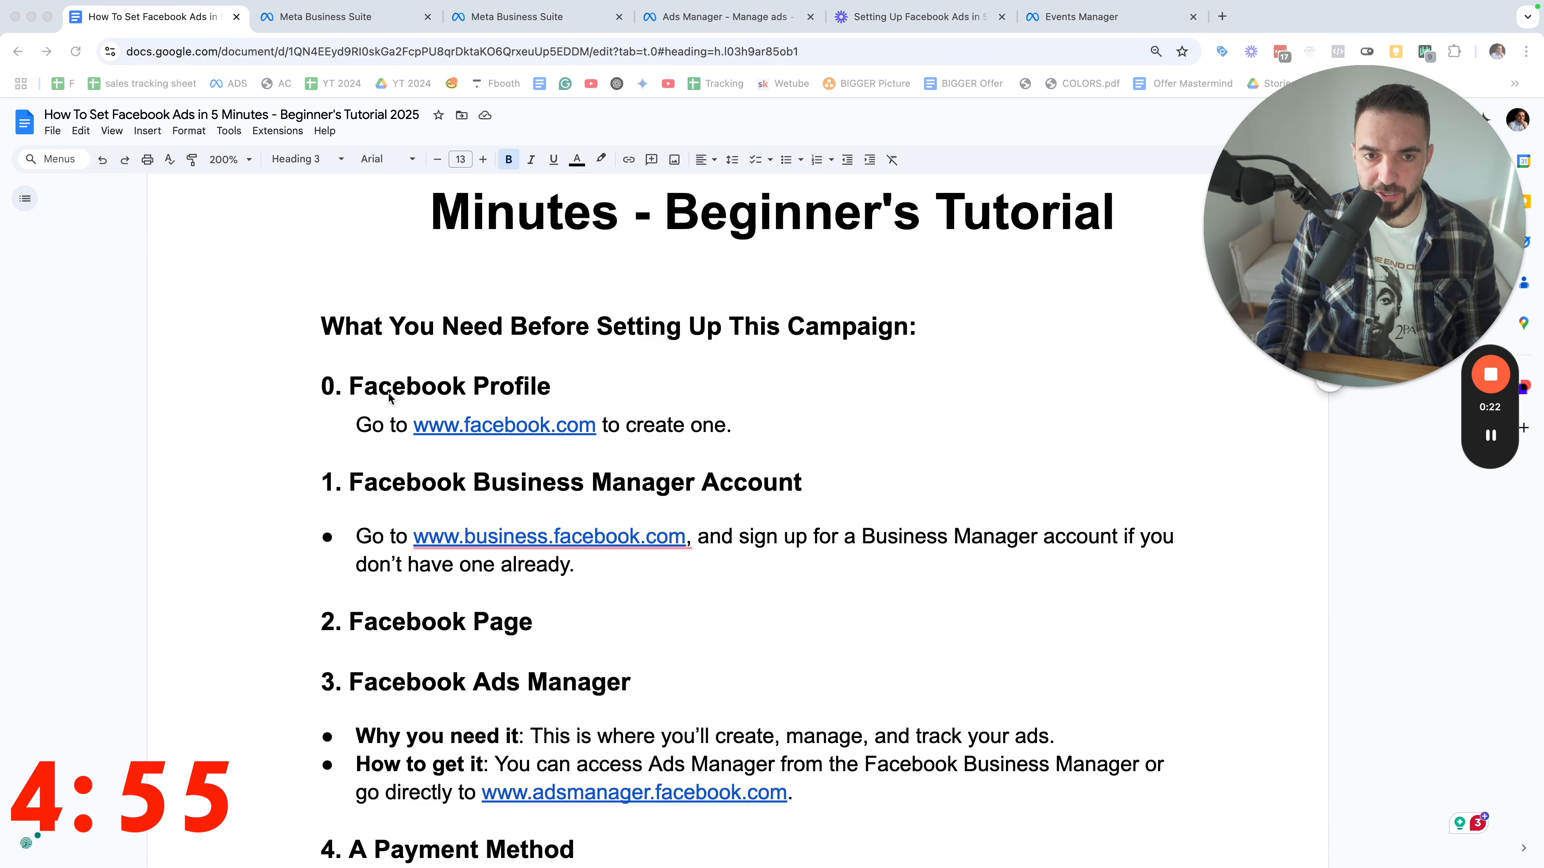
click(490, 390)
triple_click(367, 486)
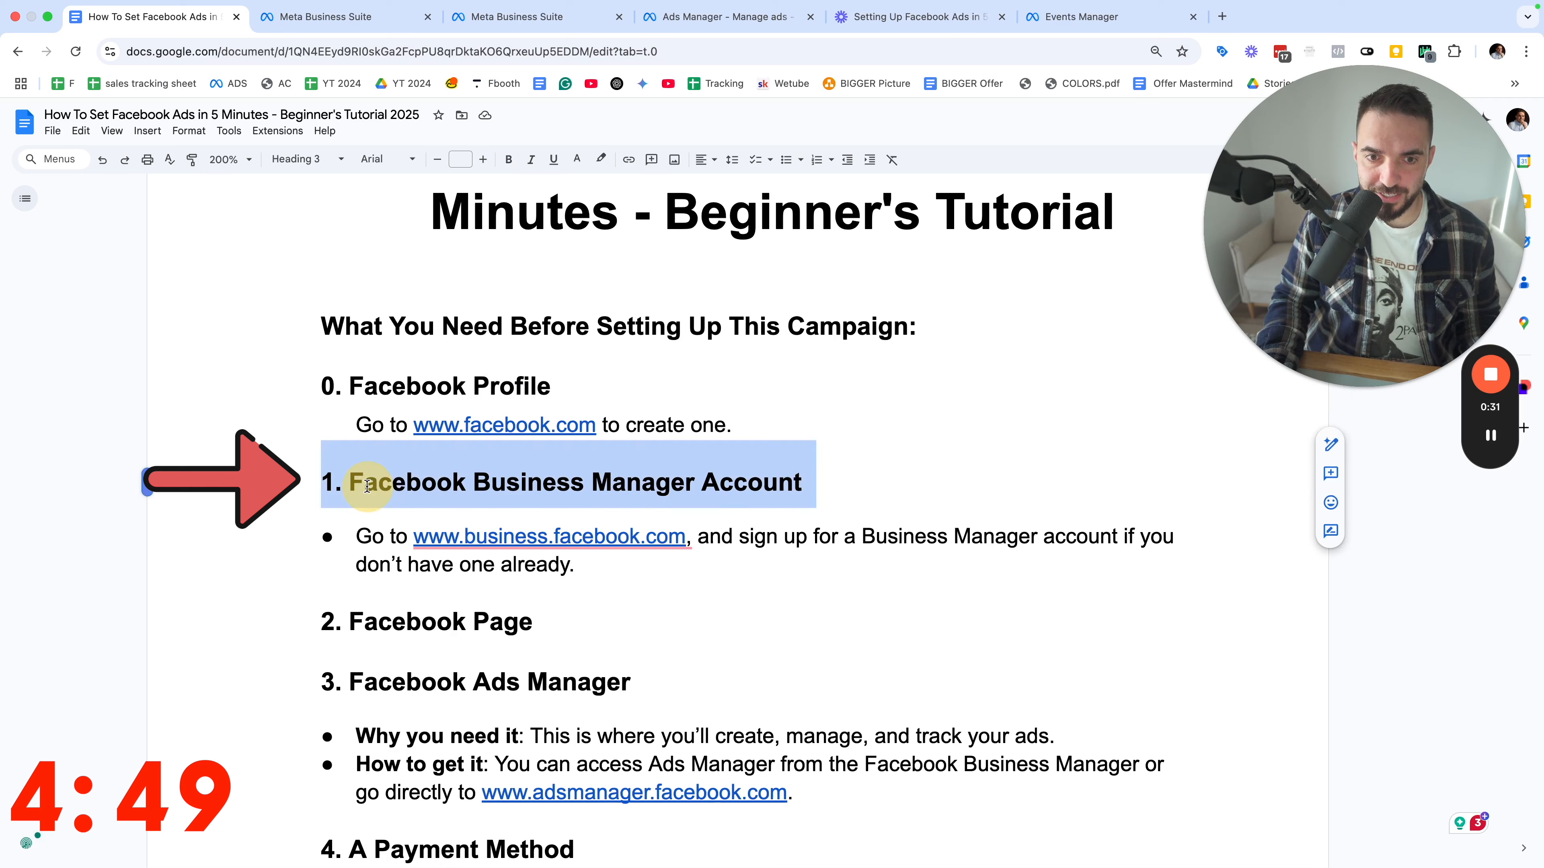
double_click(387, 619)
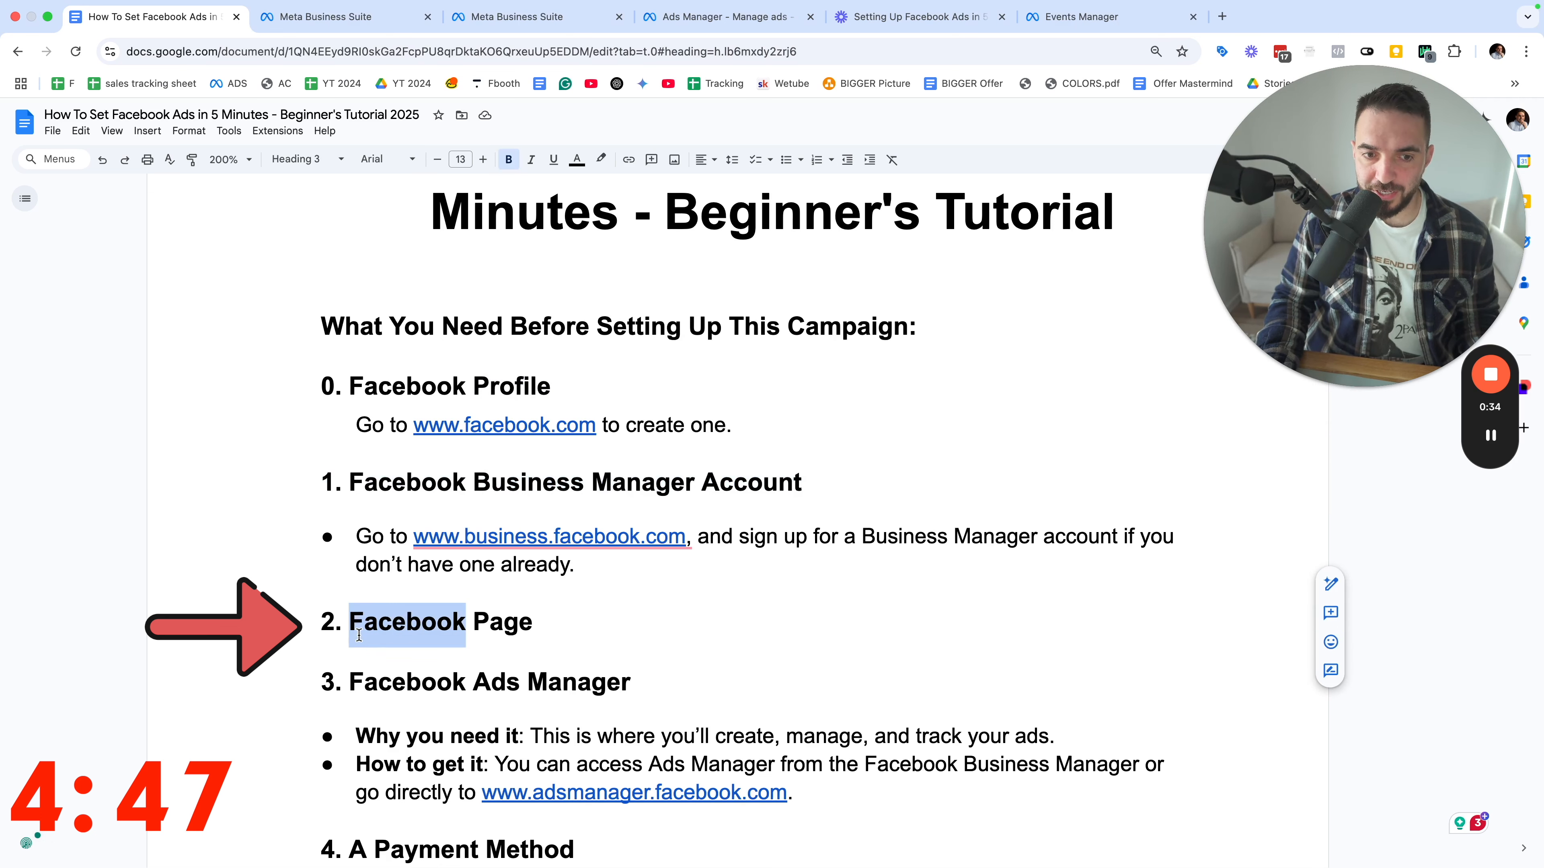
click(337, 684)
scroll(425, 681, down, 3)
triple_click(402, 692)
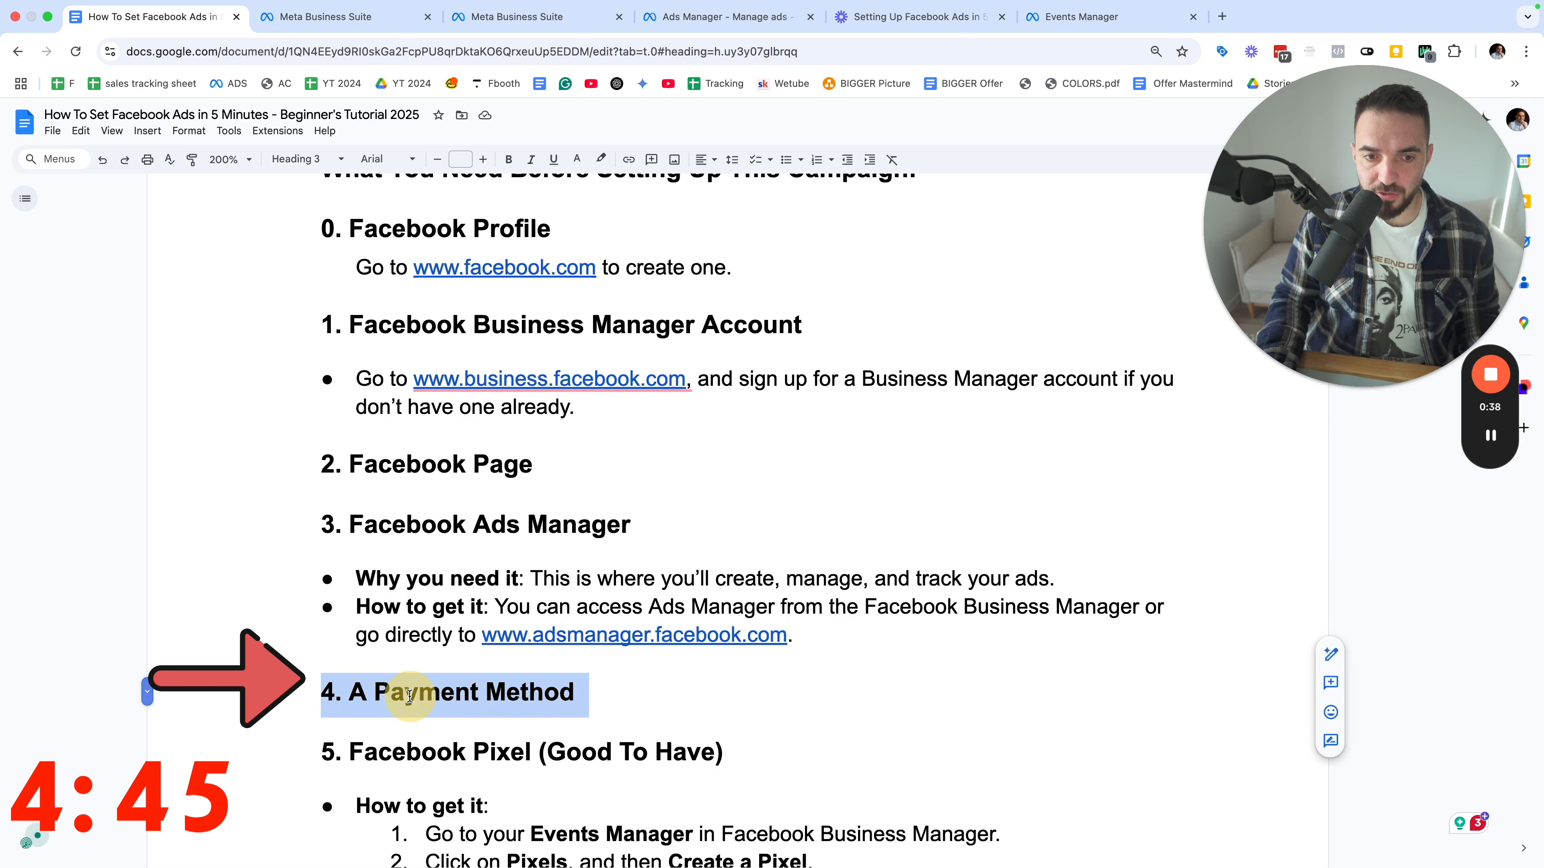
scroll(380, 708, down, 6)
triple_click(380, 399)
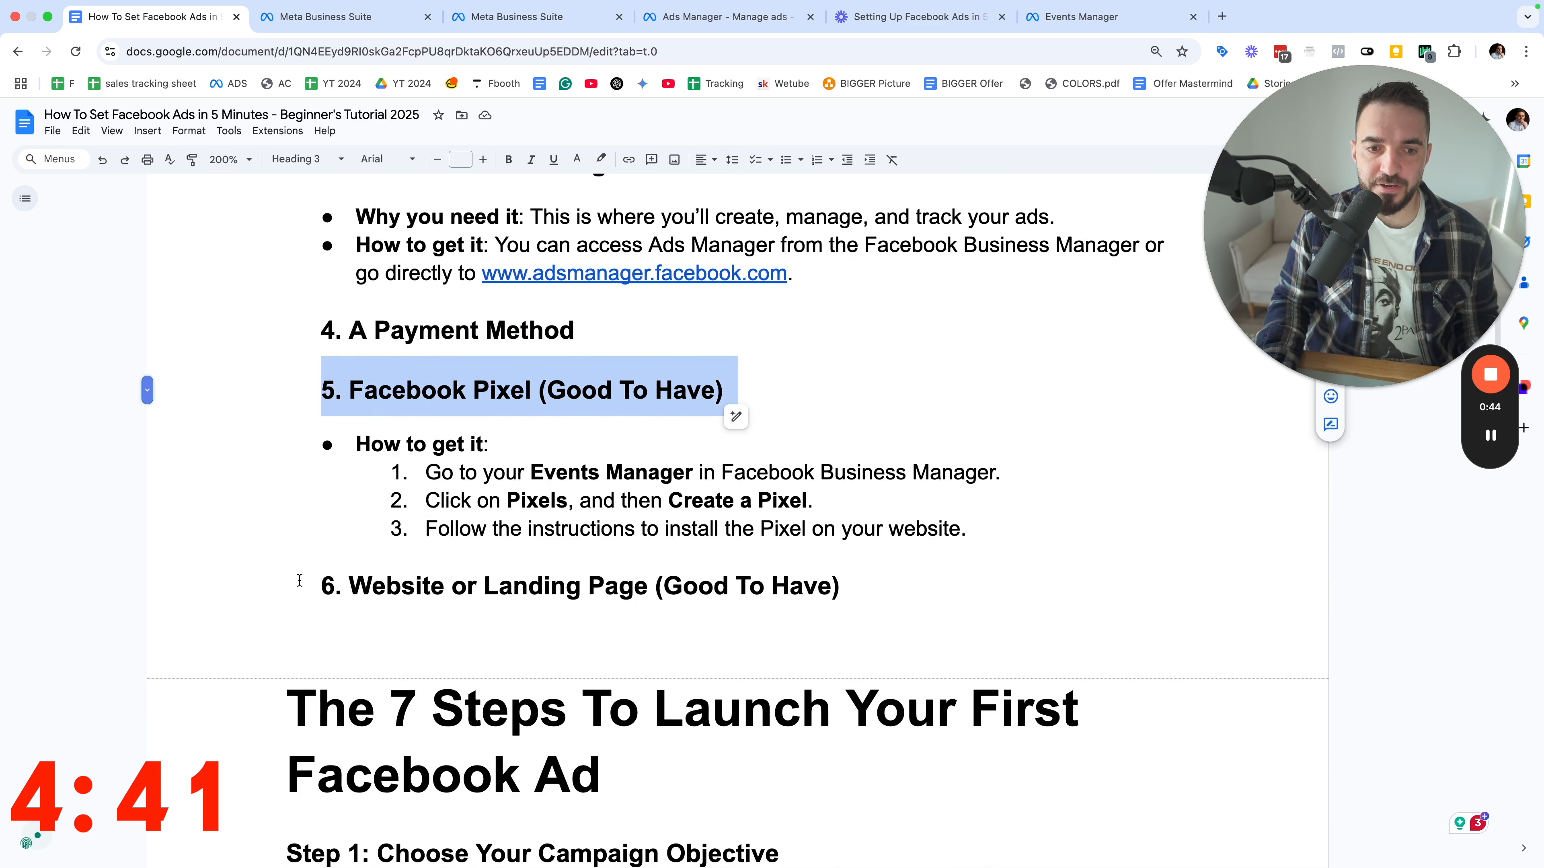
triple_click(404, 585)
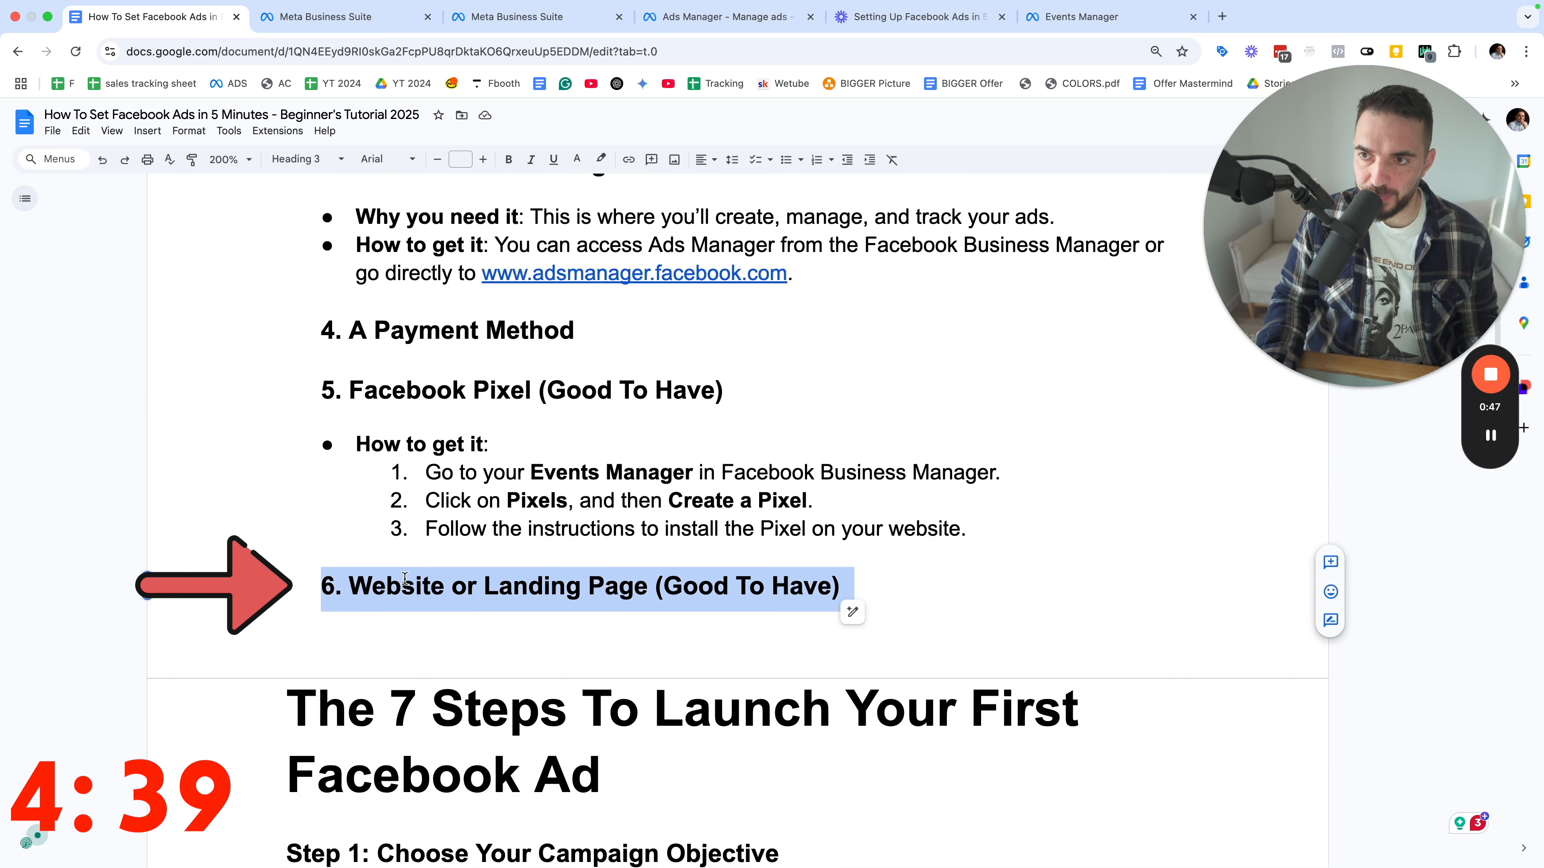
scroll(402, 482, up, 5)
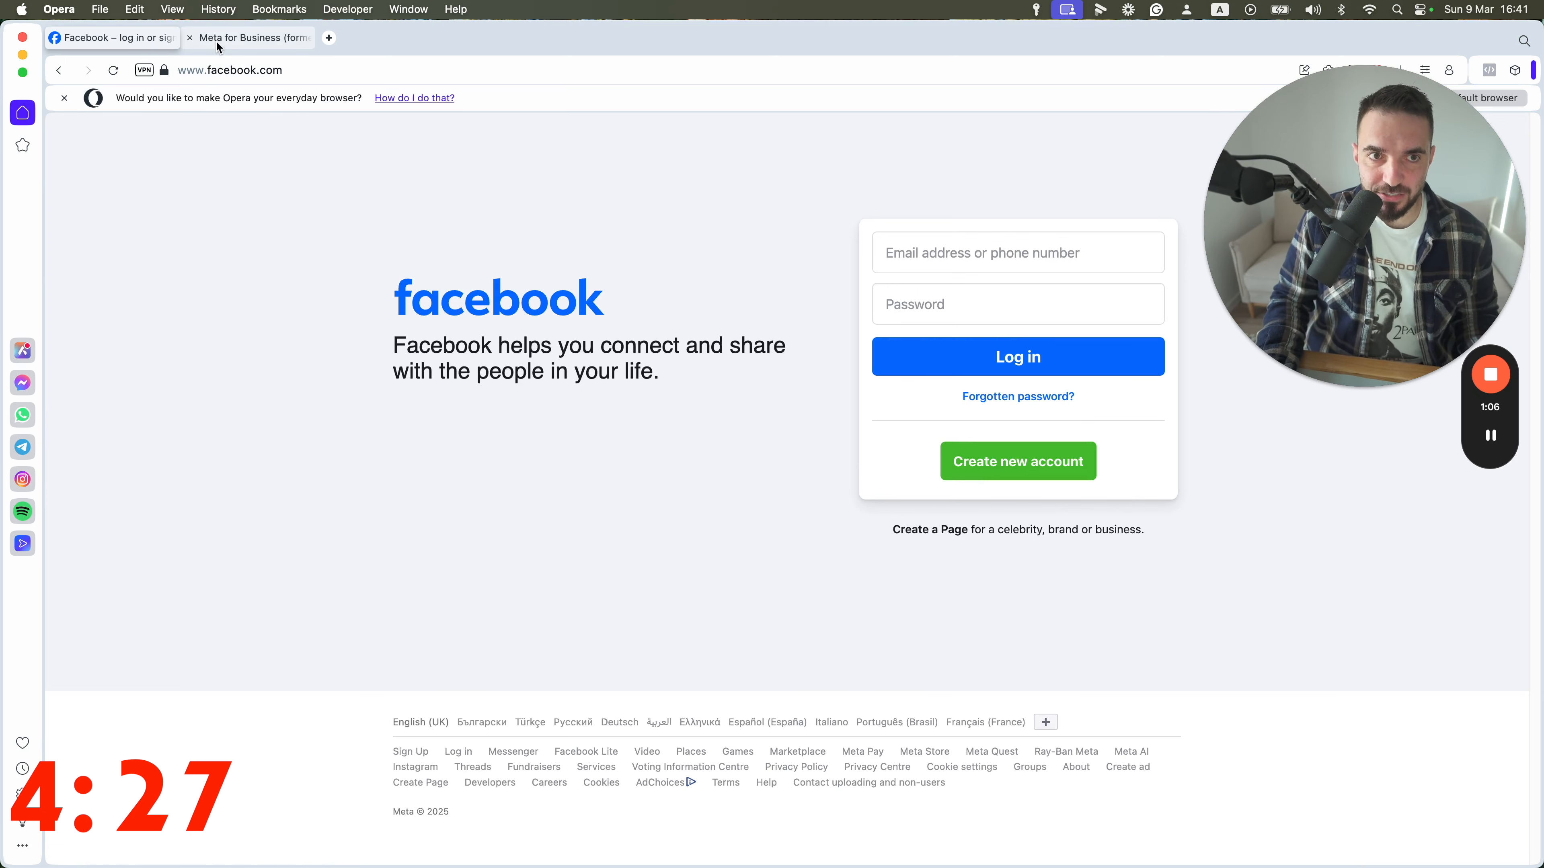
View the Meta for Business login page and its web address.
click(236, 42)
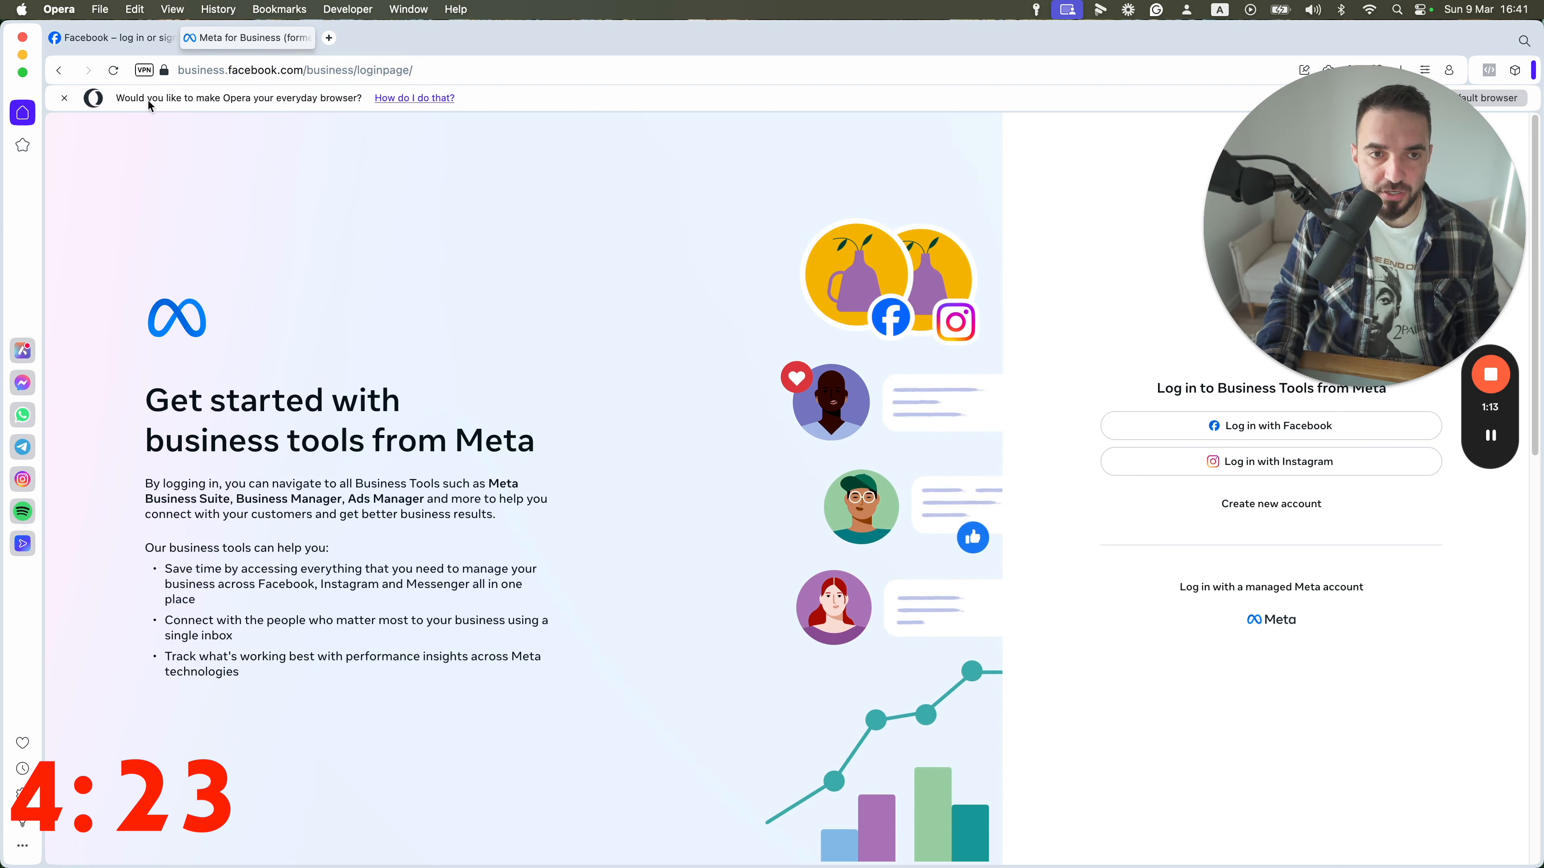
click(266, 71)
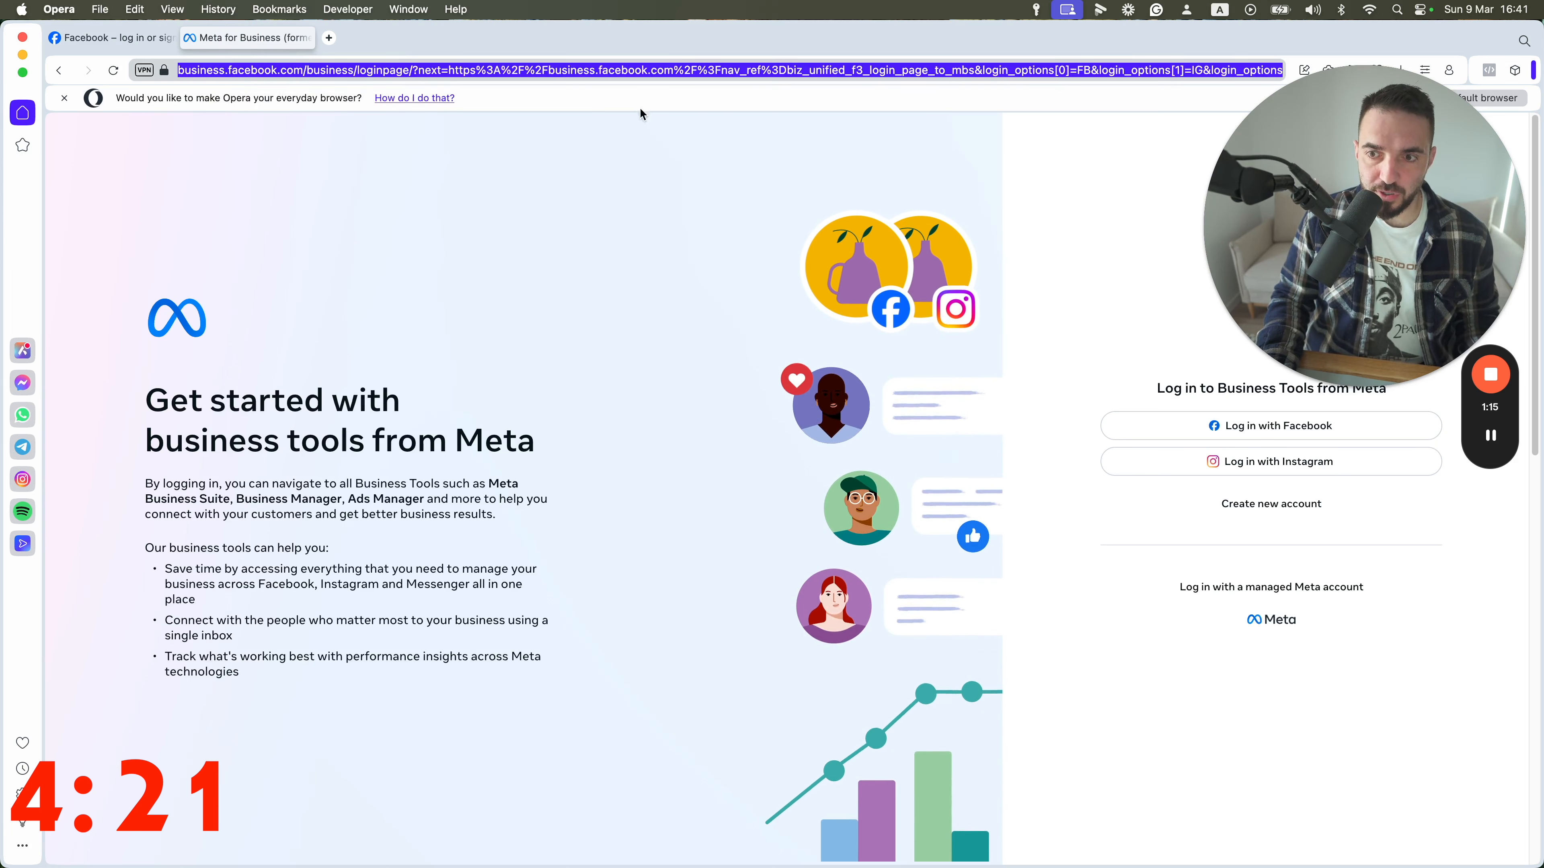
click(754, 144)
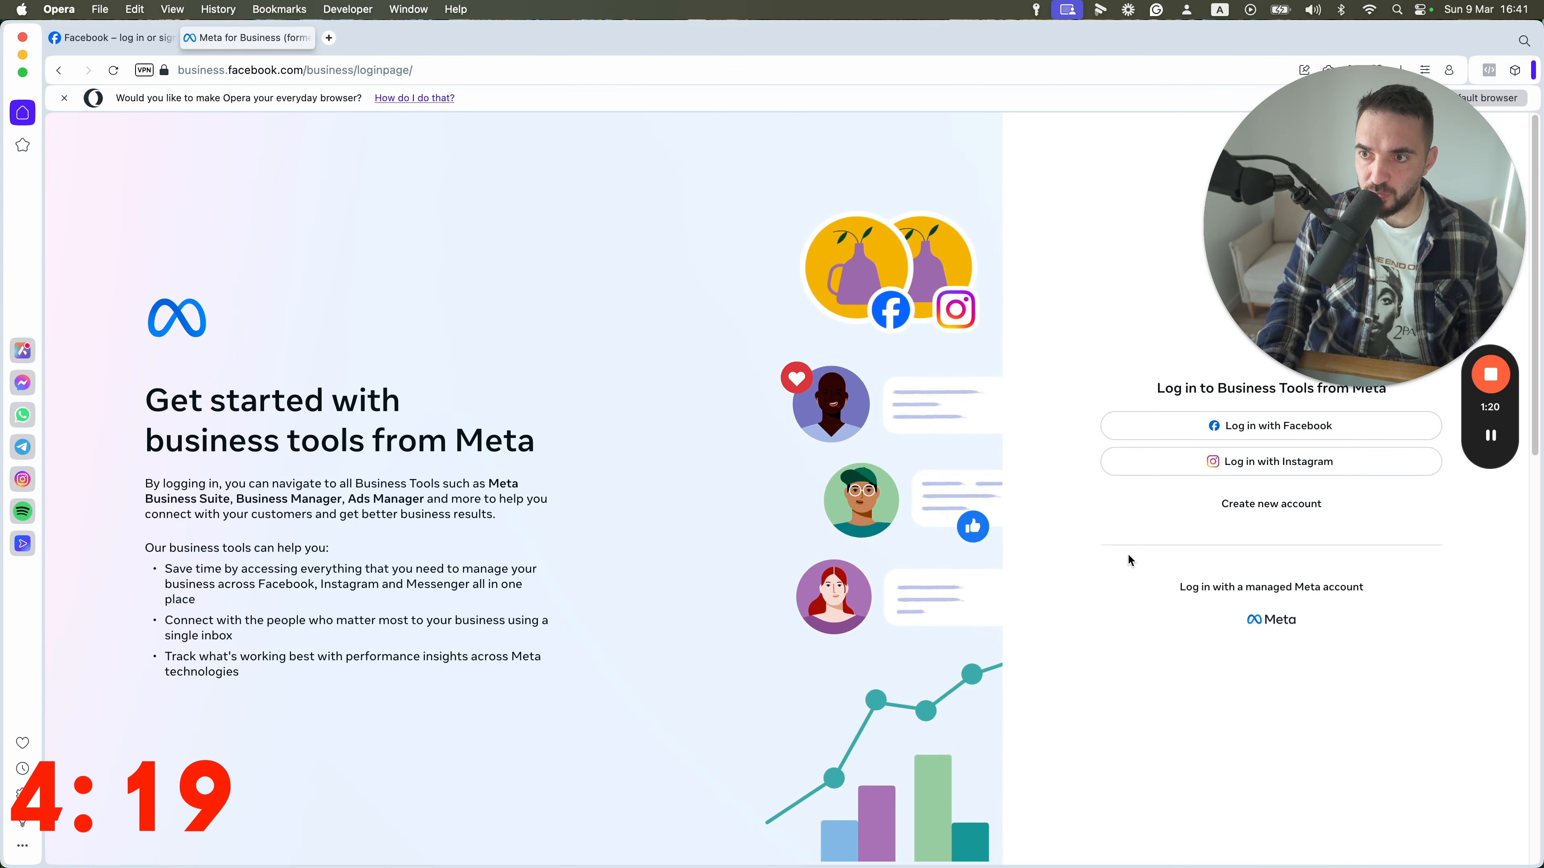
drag(1292, 369, 1287, 317)
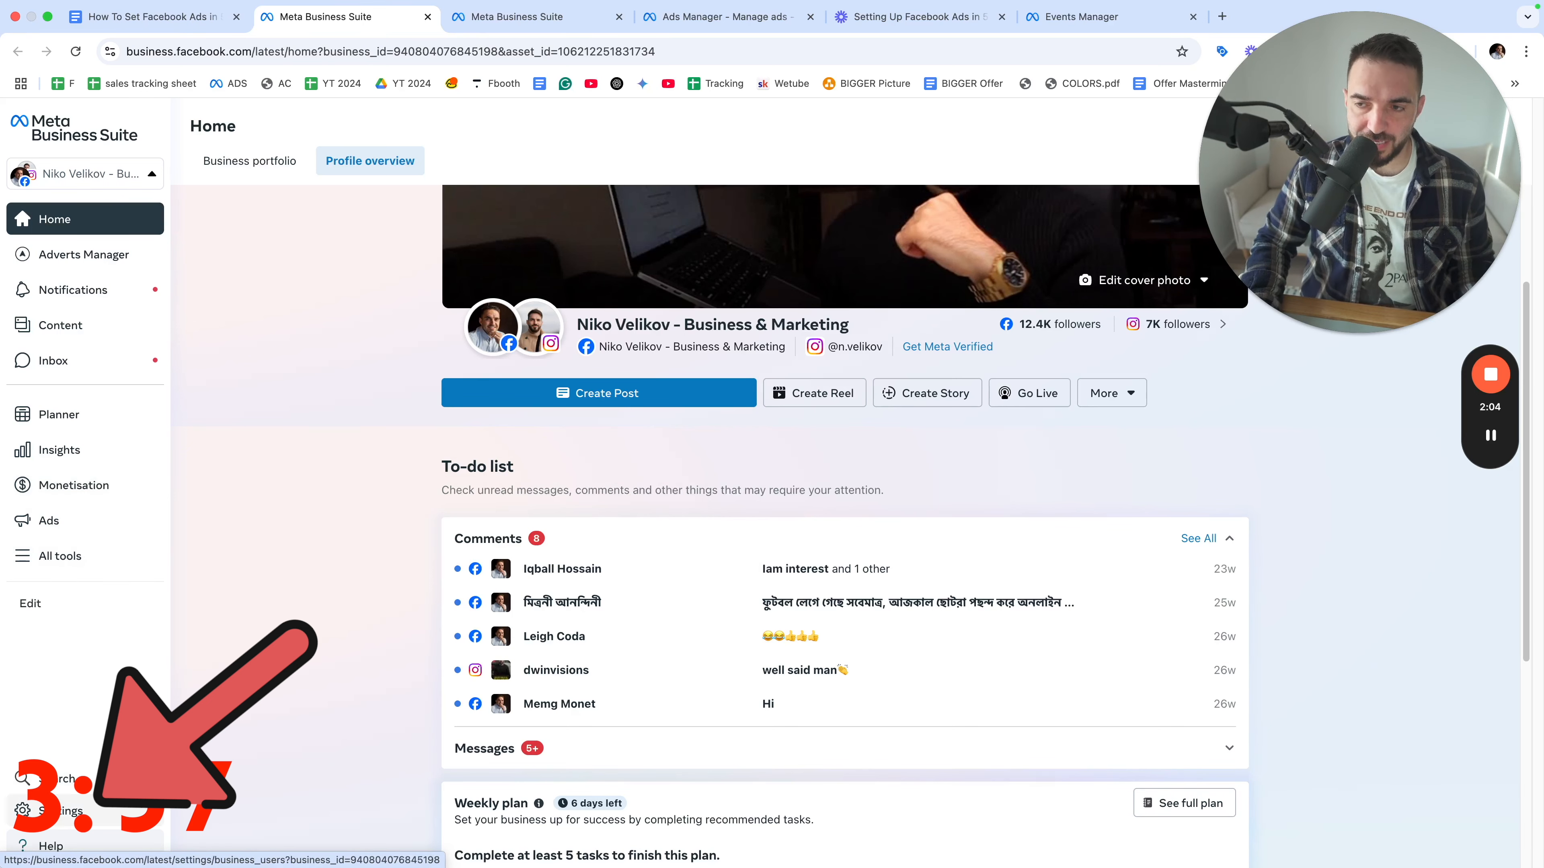
Open the business portfolio's Pages settings and show the options for adding a Facebook Page.
click(55, 810)
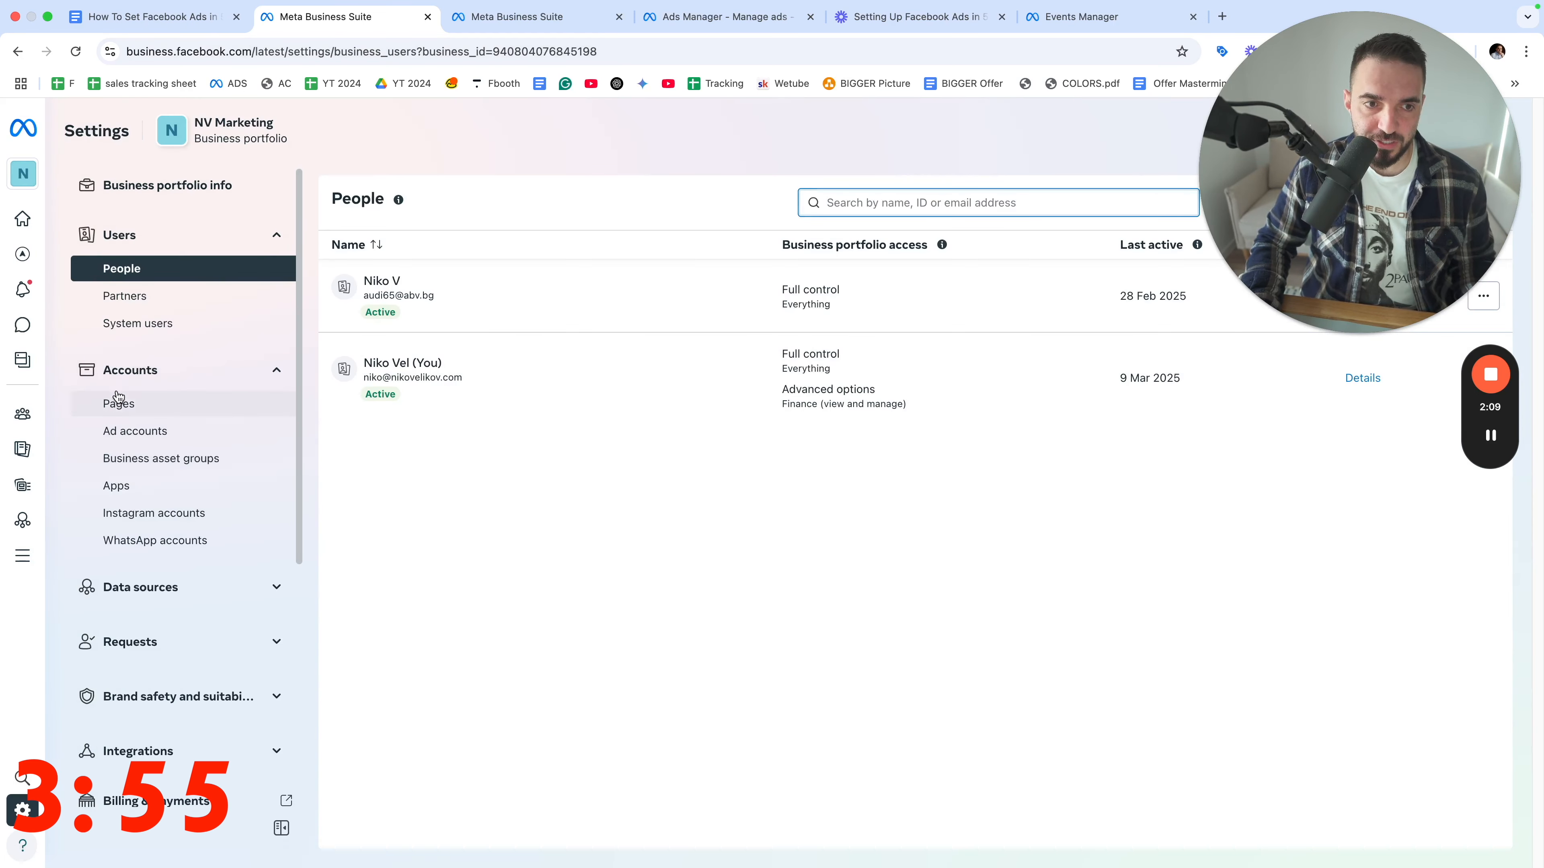
click(120, 404)
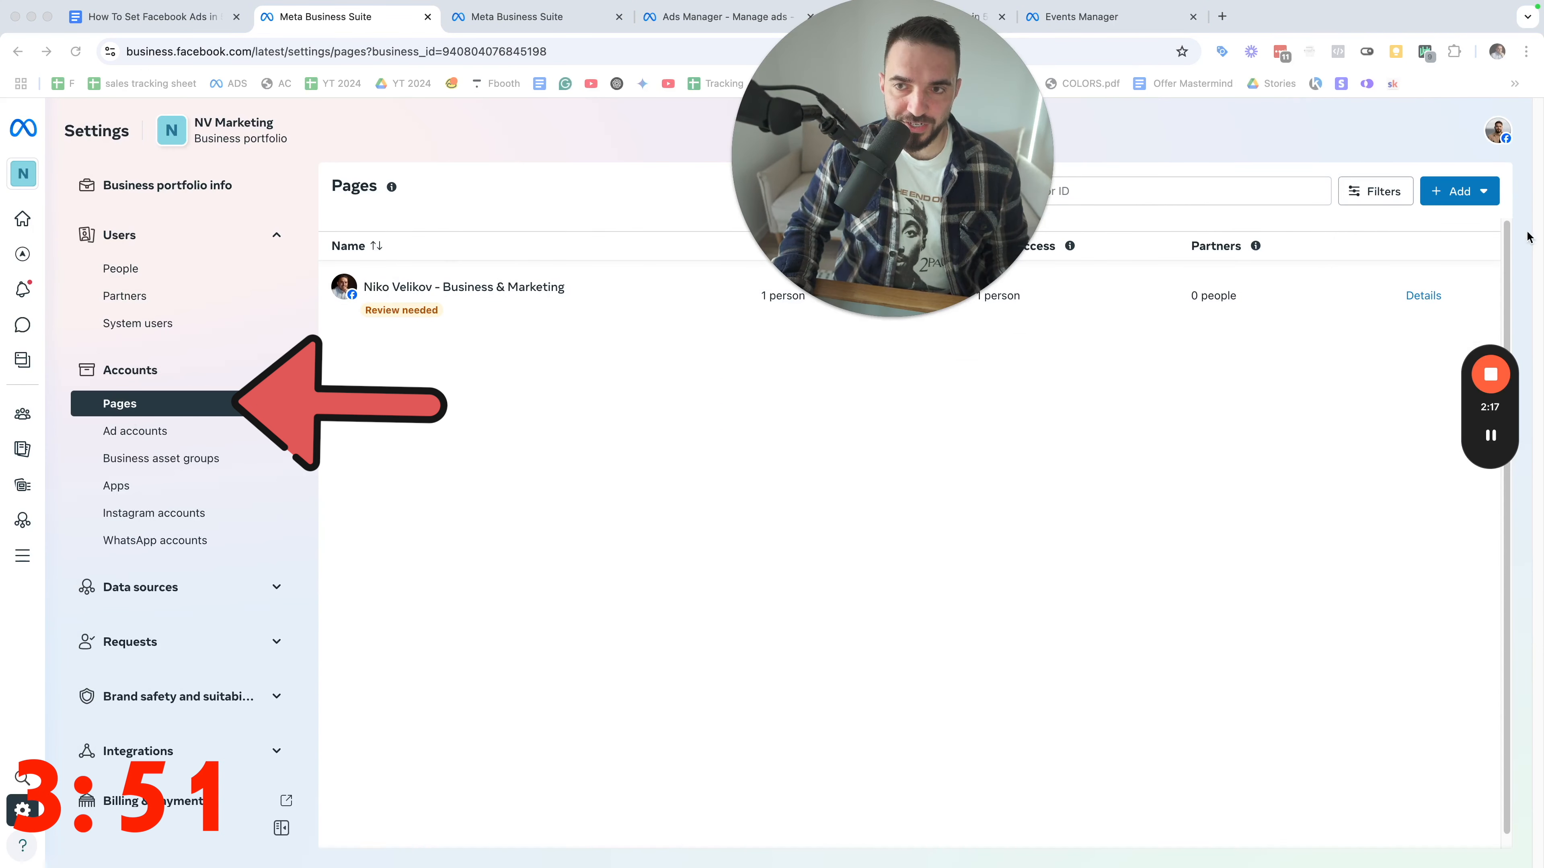
click(1453, 191)
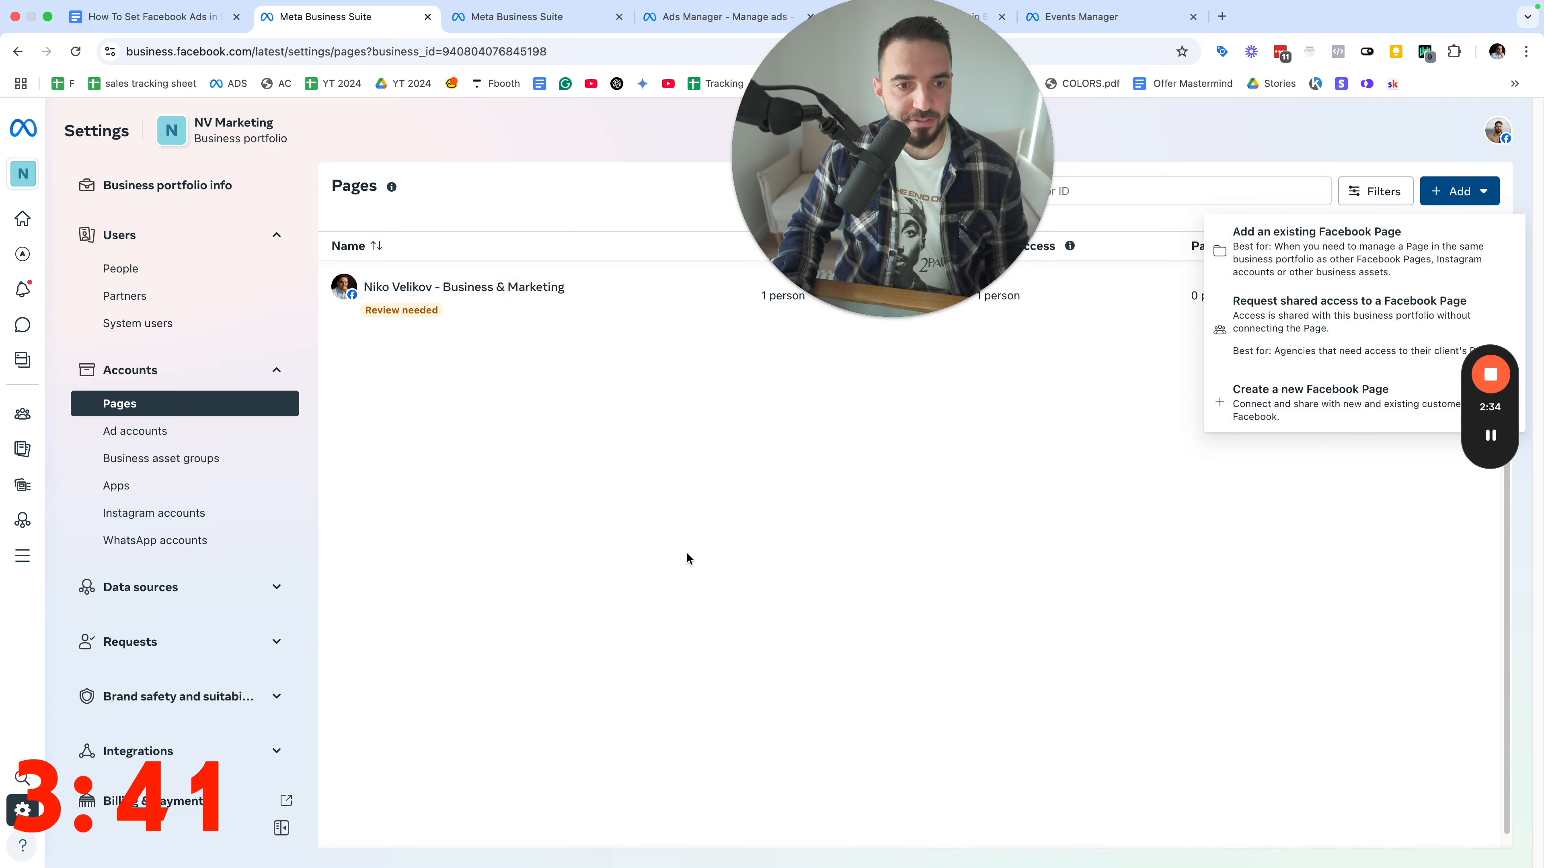
Open the Ad accounts settings, view the options for adding an ad account, and dismiss them.
scroll(160, 699, down, 2)
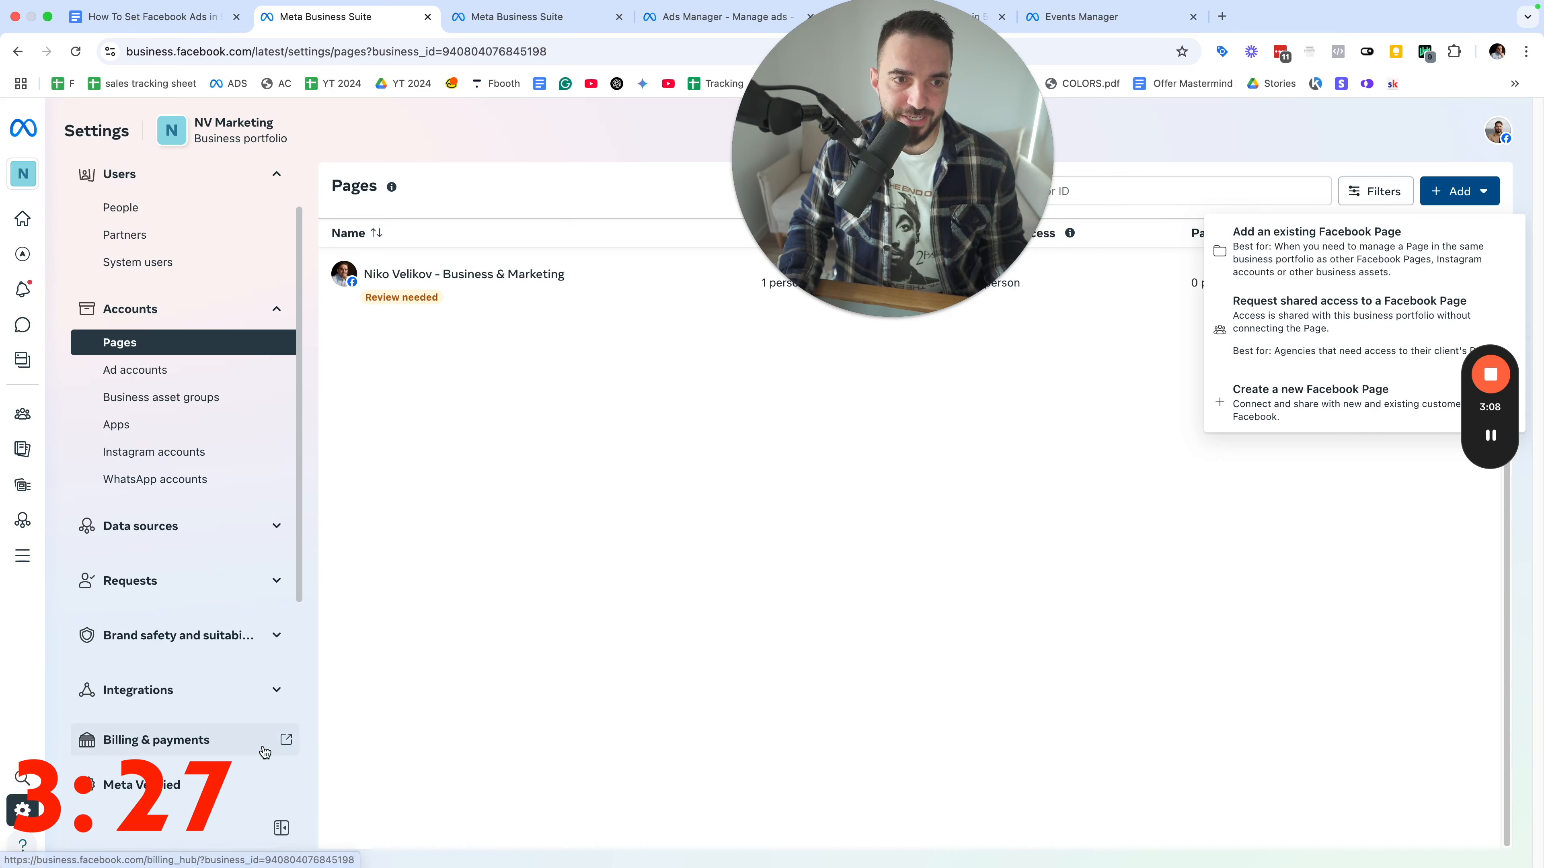
click(124, 379)
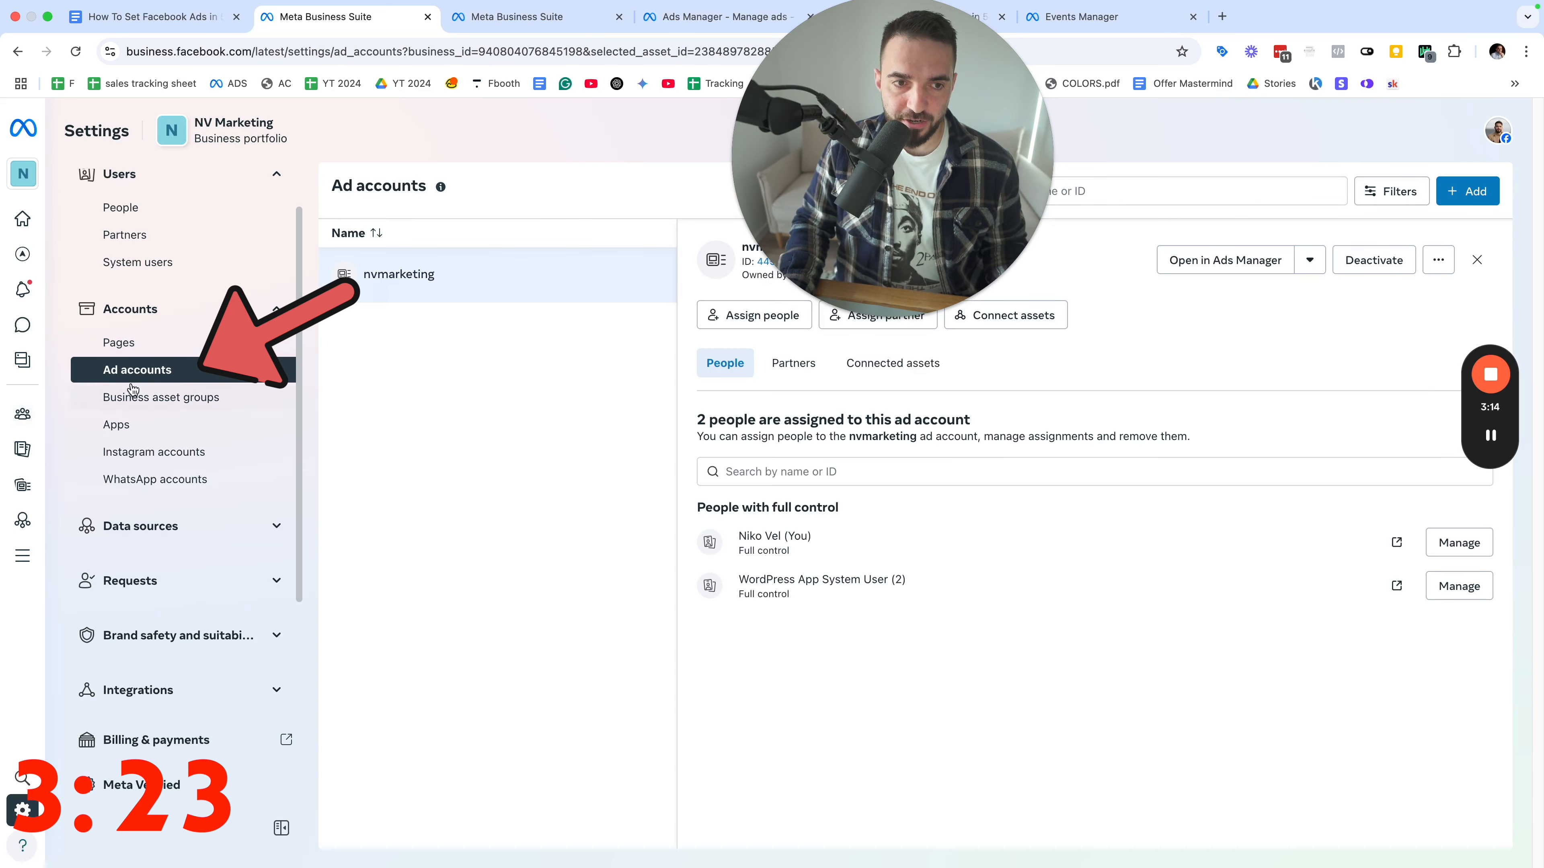
click(1465, 191)
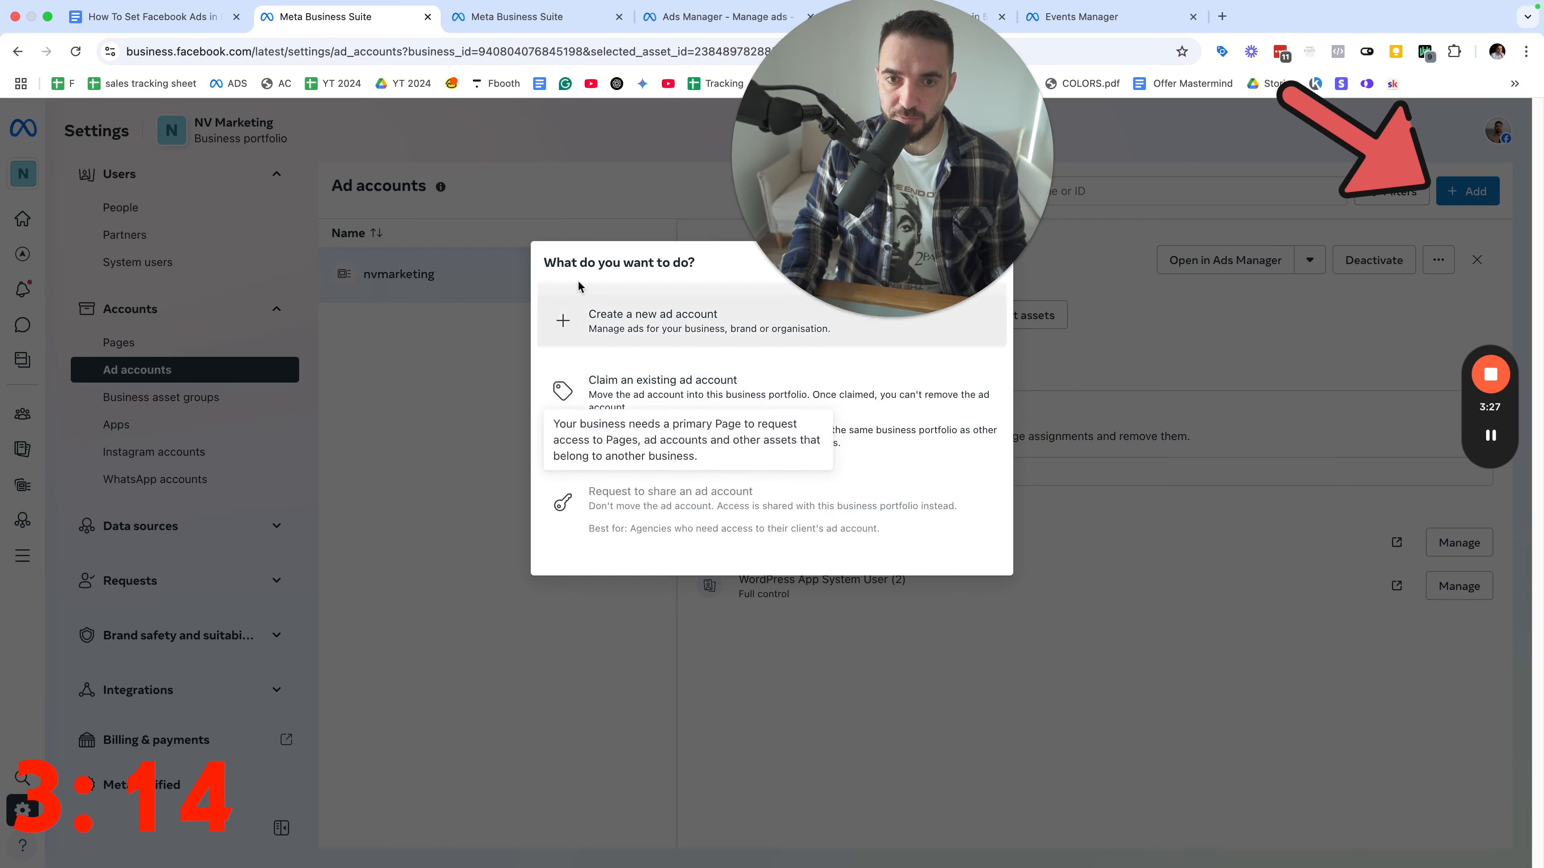
click(424, 358)
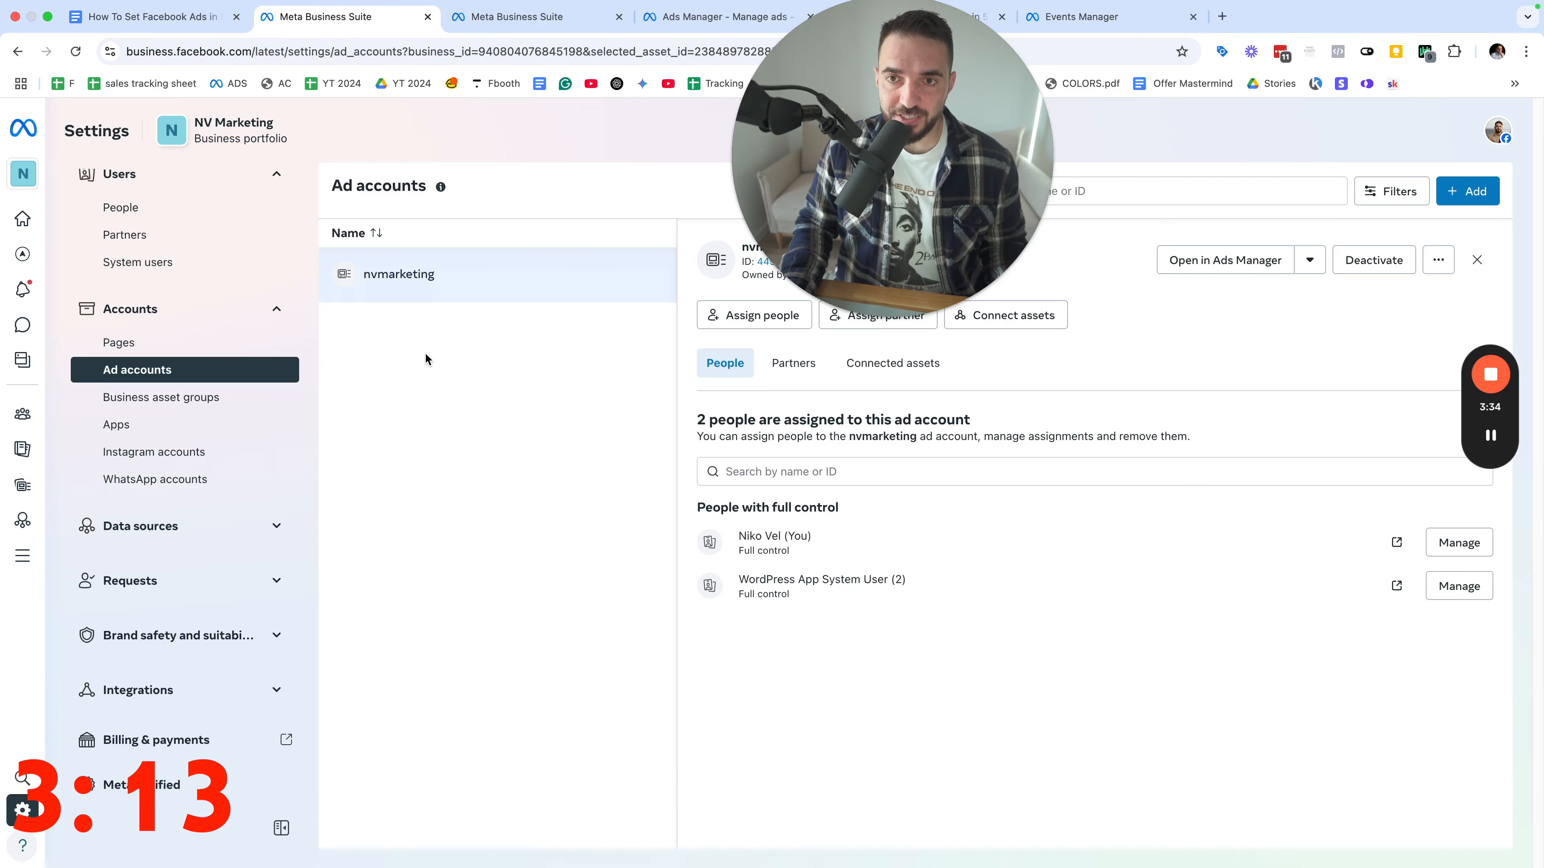
scroll(226, 577, down, 3)
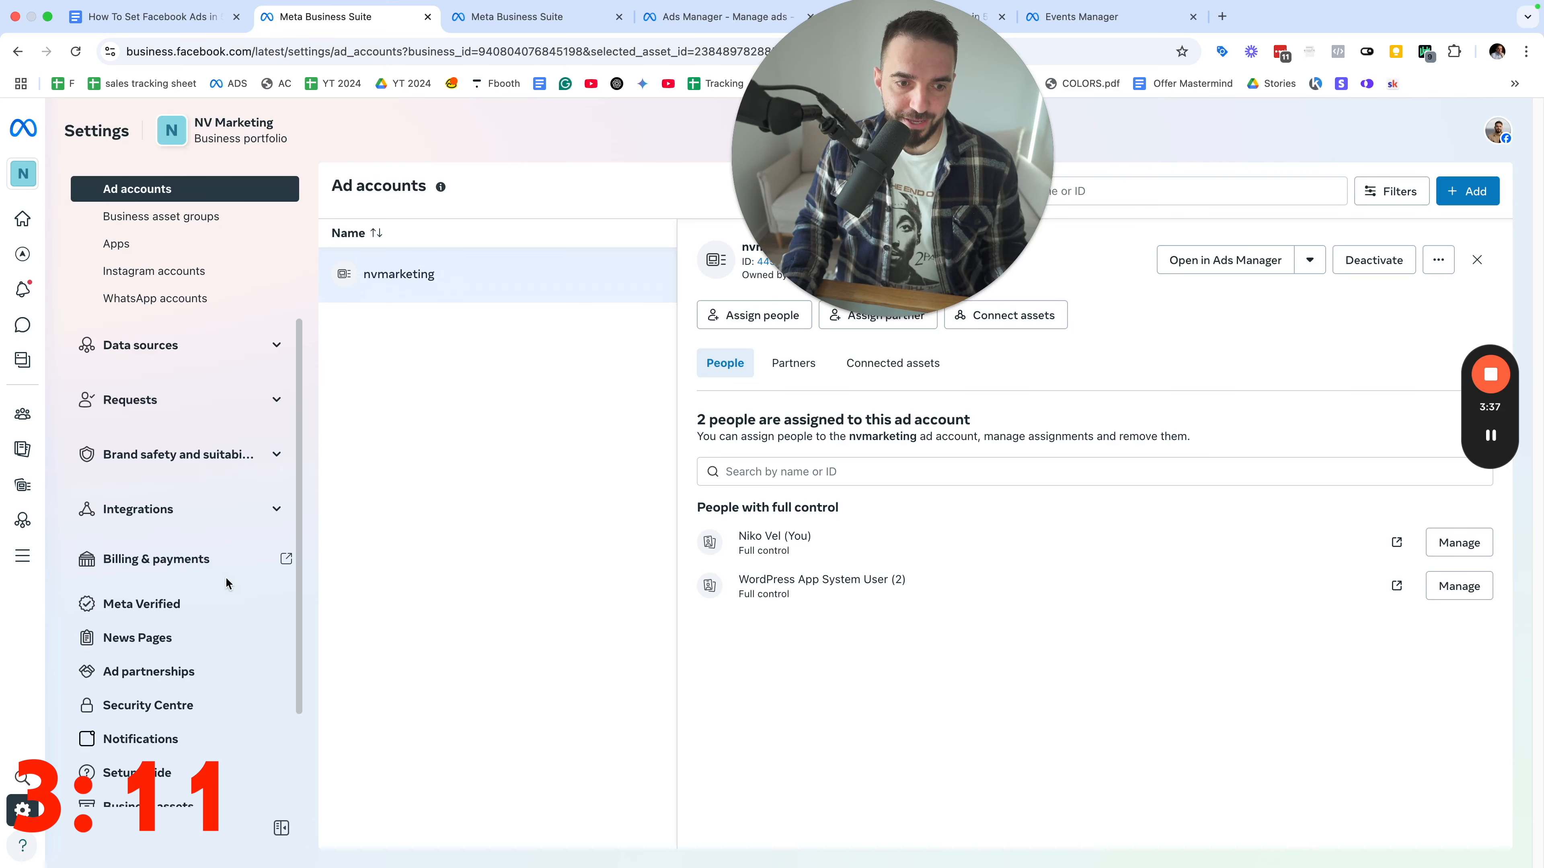
scroll(264, 563, up, 4)
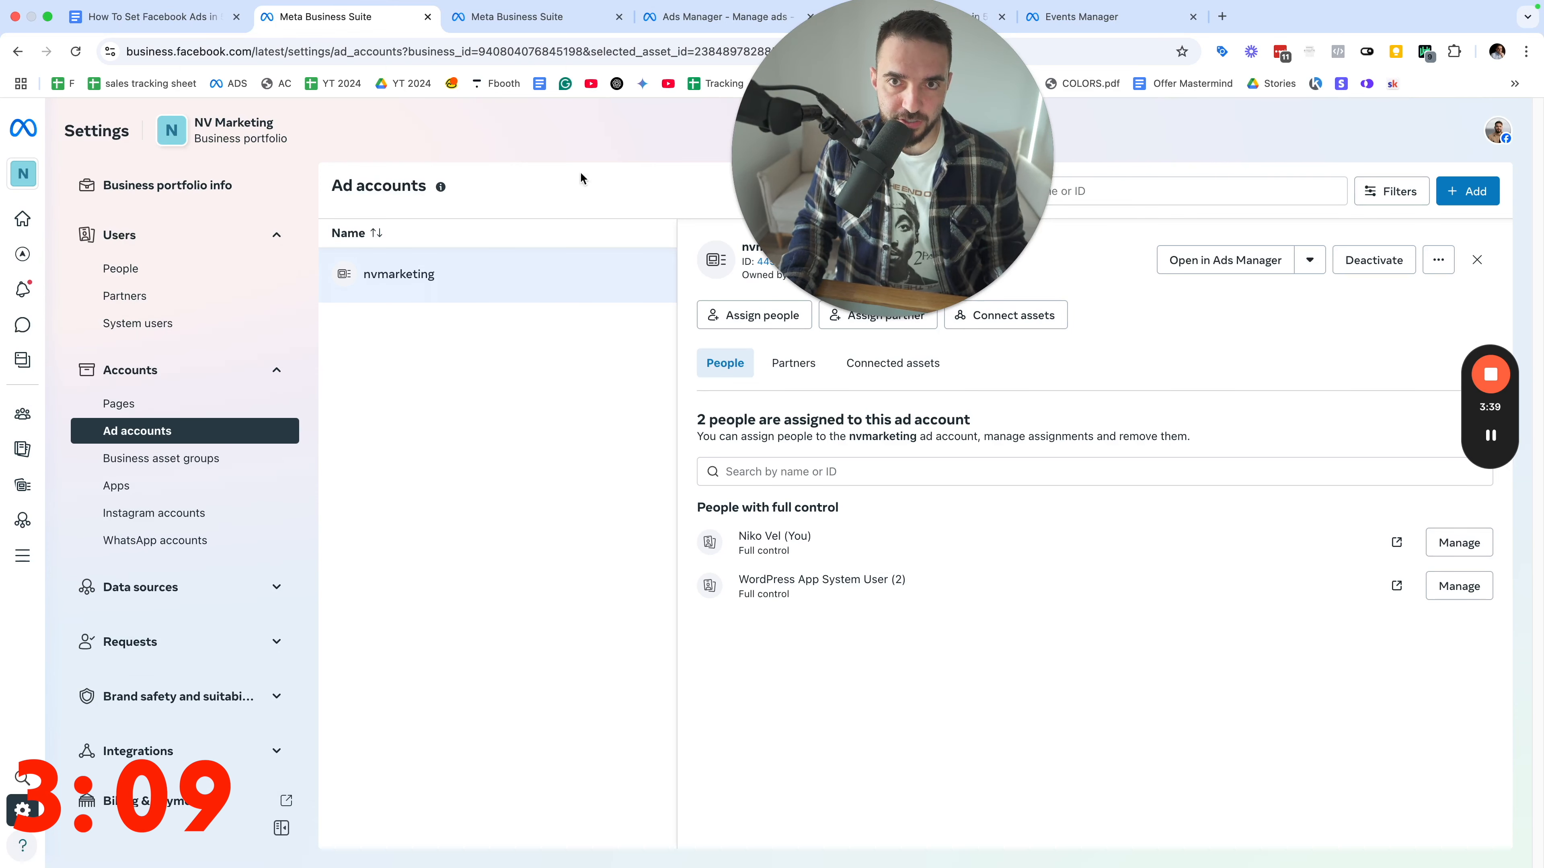
Open Datasets under Data sources, view the form for creating a new dataset, and cancel it.
drag(931, 159, 923, 209)
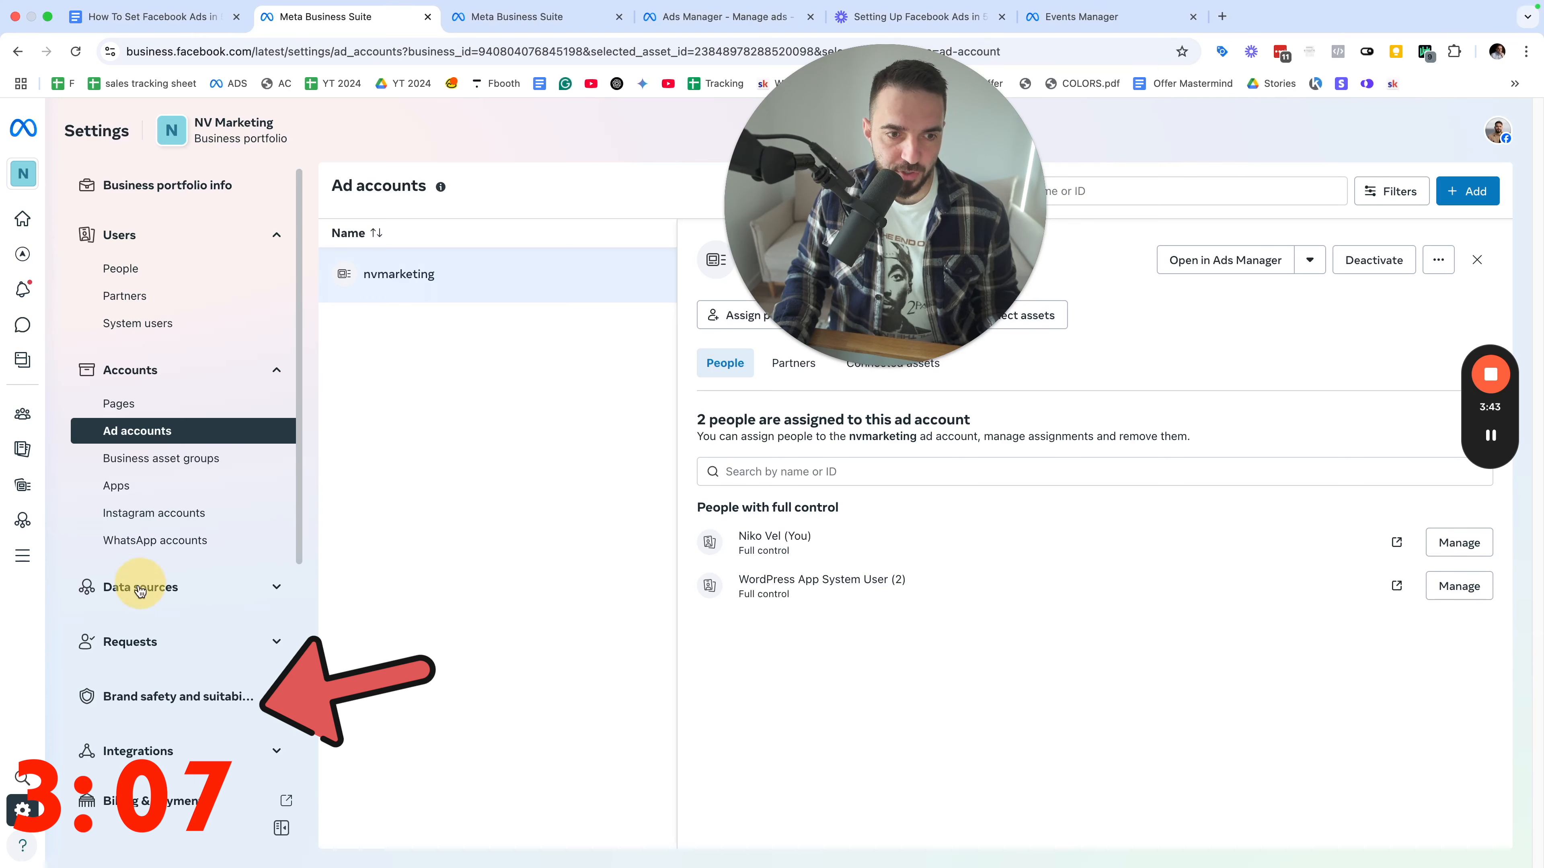
click(139, 587)
click(166, 713)
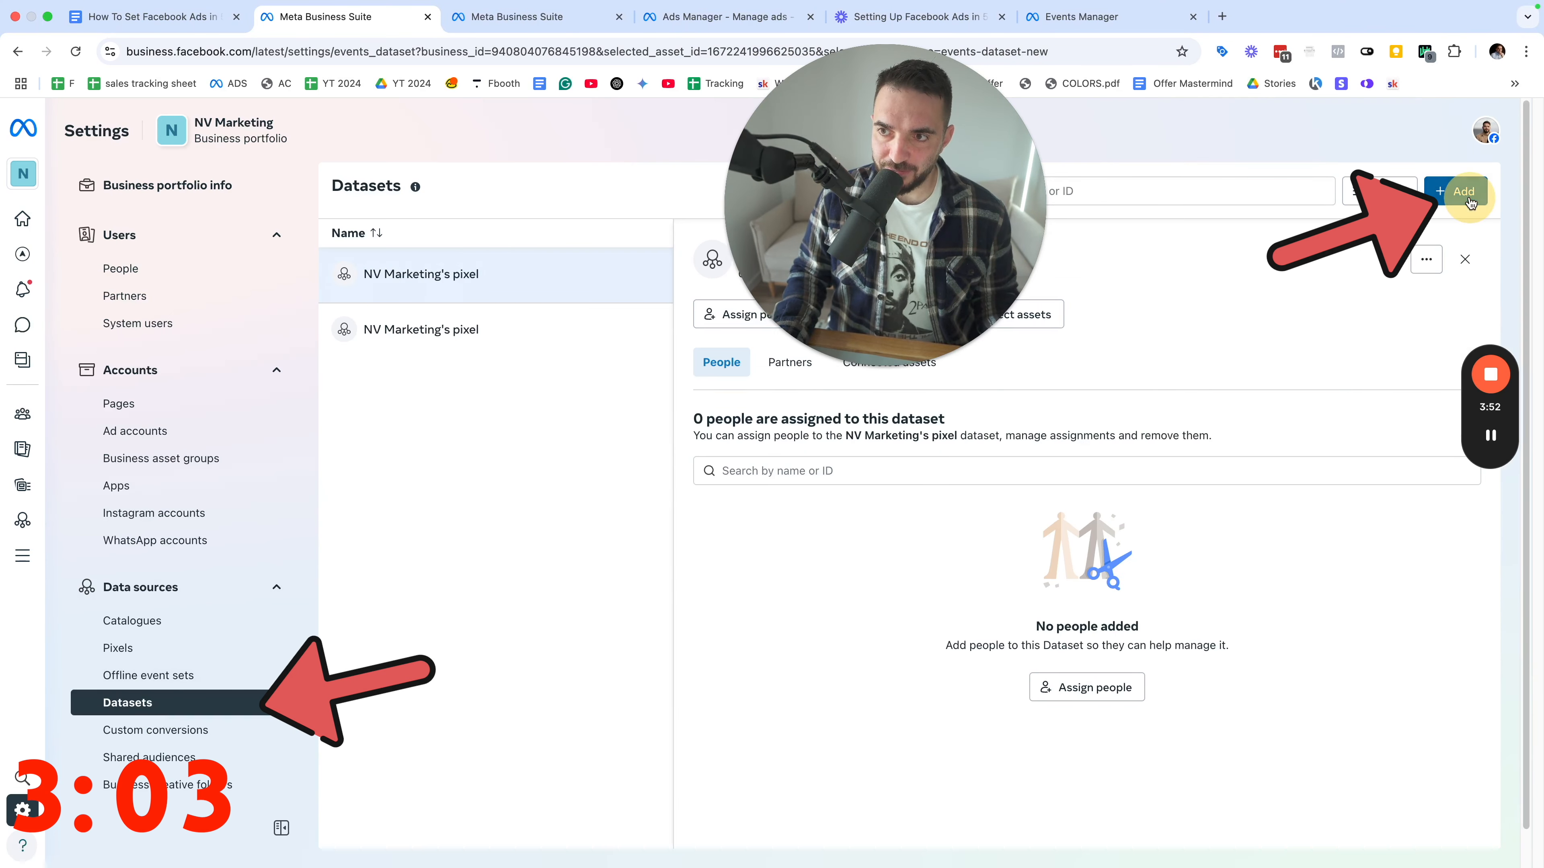
click(1449, 193)
drag(879, 203, 997, 157)
click(606, 359)
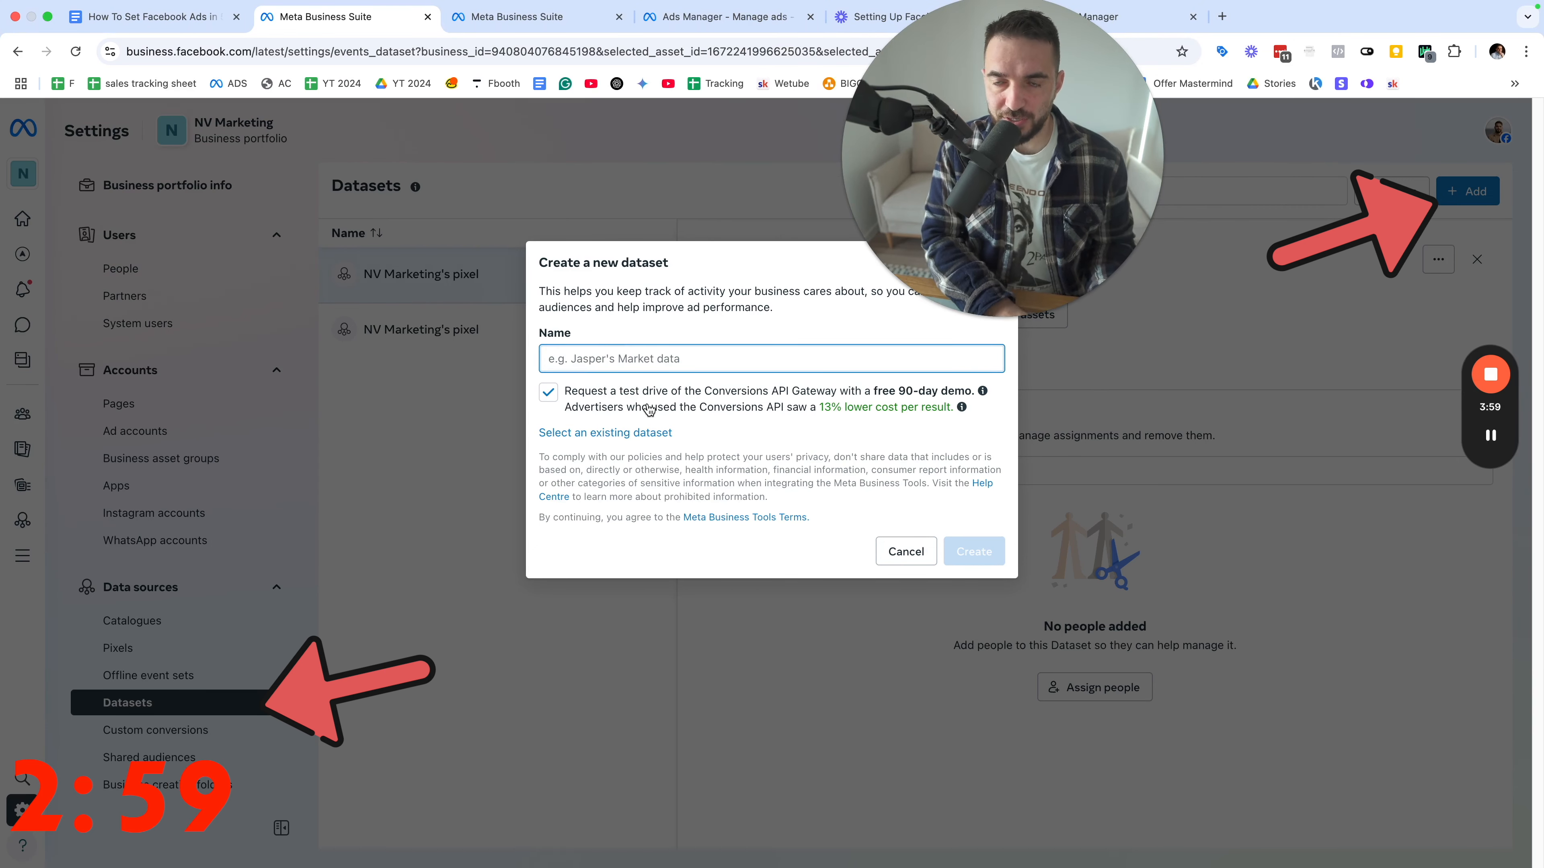
click(906, 551)
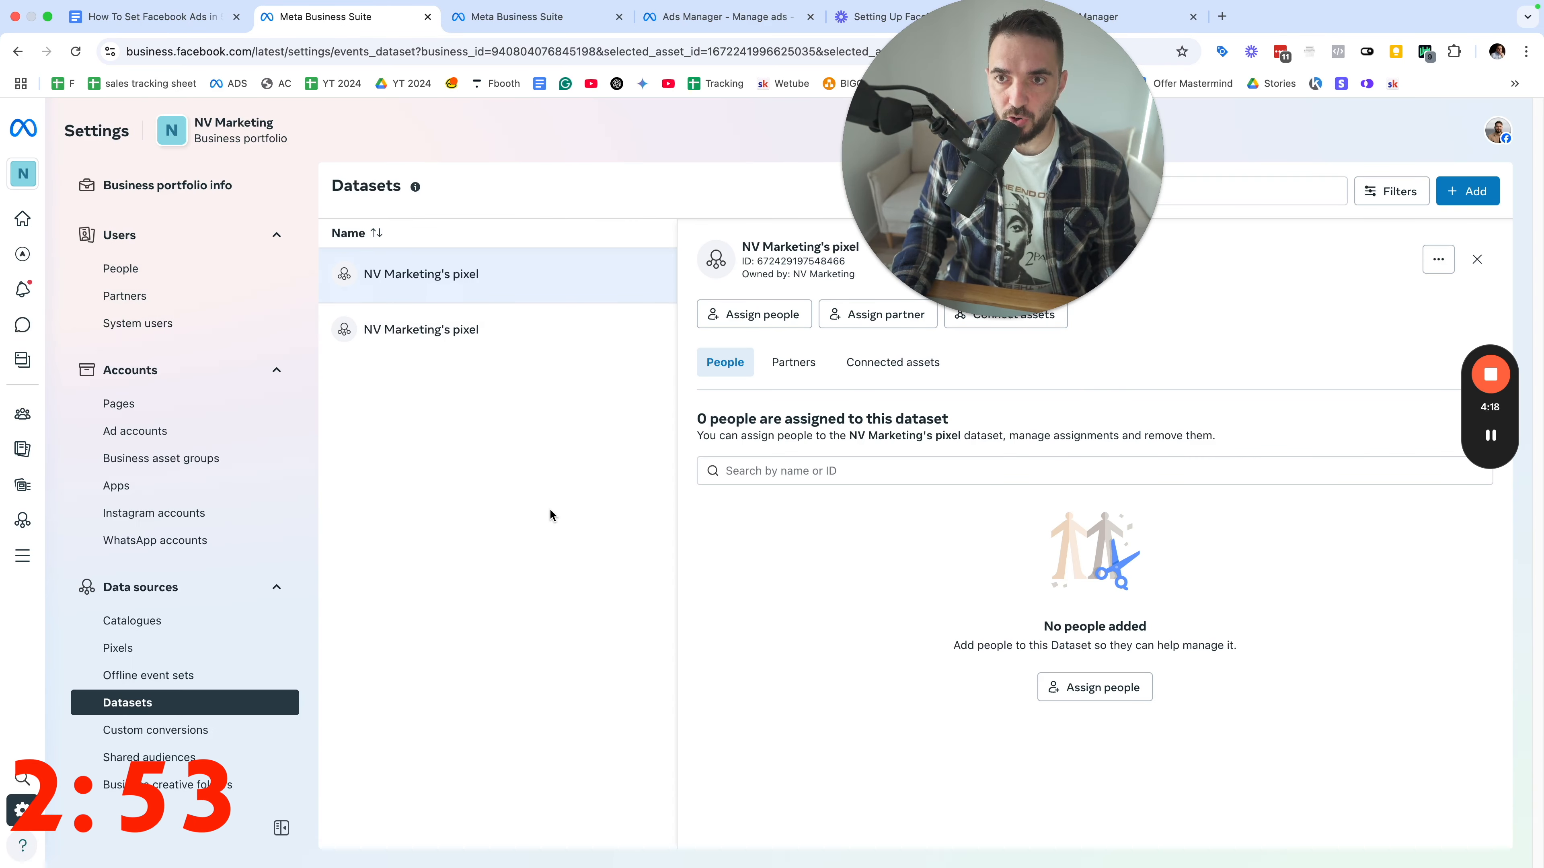
Switch back to the tutorial document and highlight the whole list of prerequisites for review.
click(172, 14)
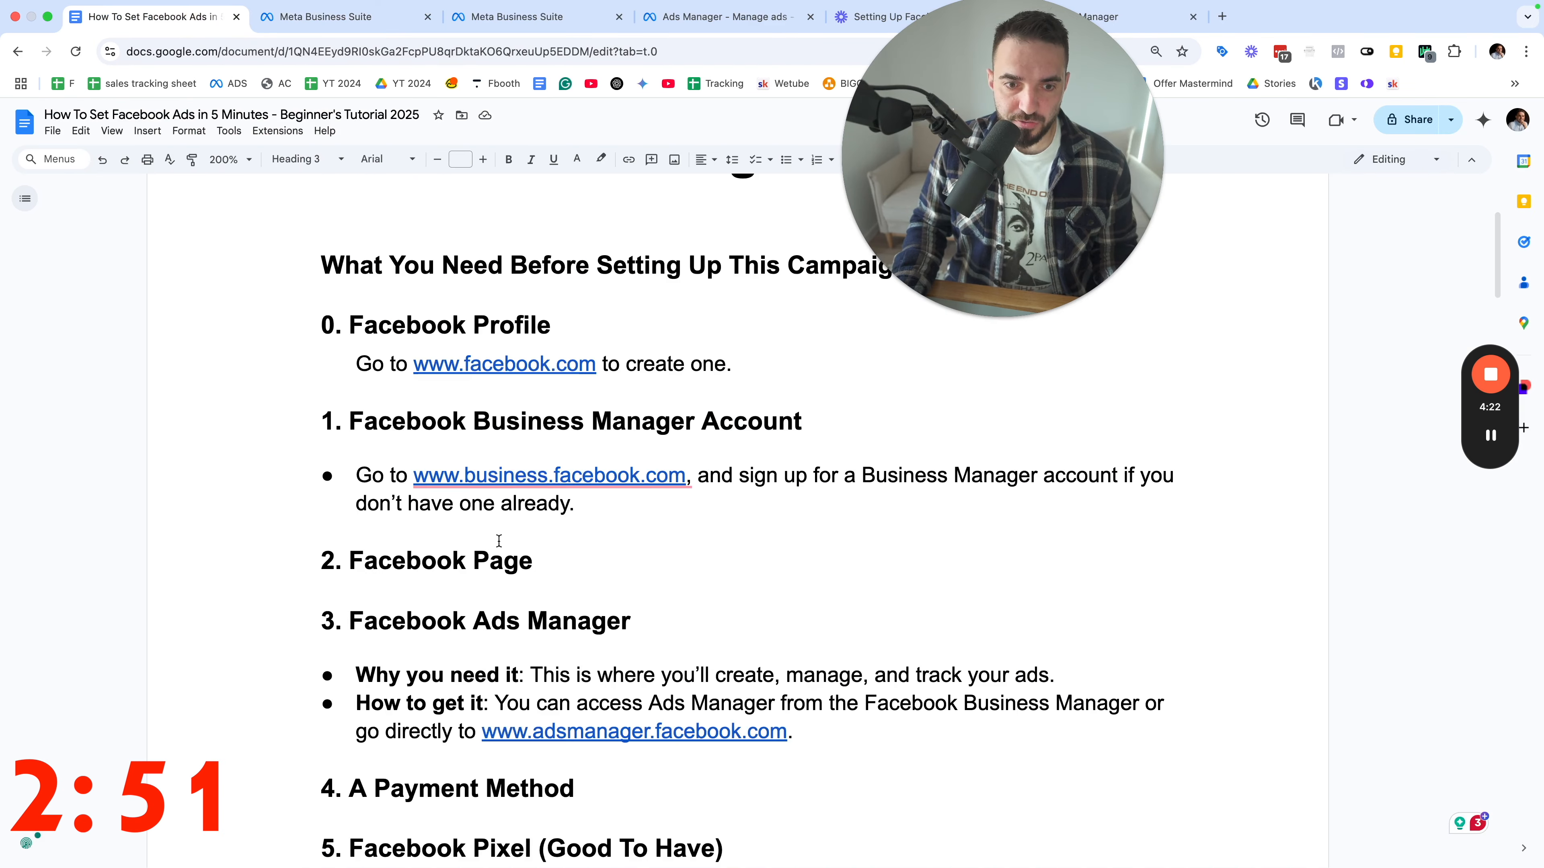
scroll(500, 538, down, 6)
click(894, 660)
scroll(905, 665, up, 2)
drag(969, 775, 303, 298)
scroll(520, 430, up, 4)
click(465, 602)
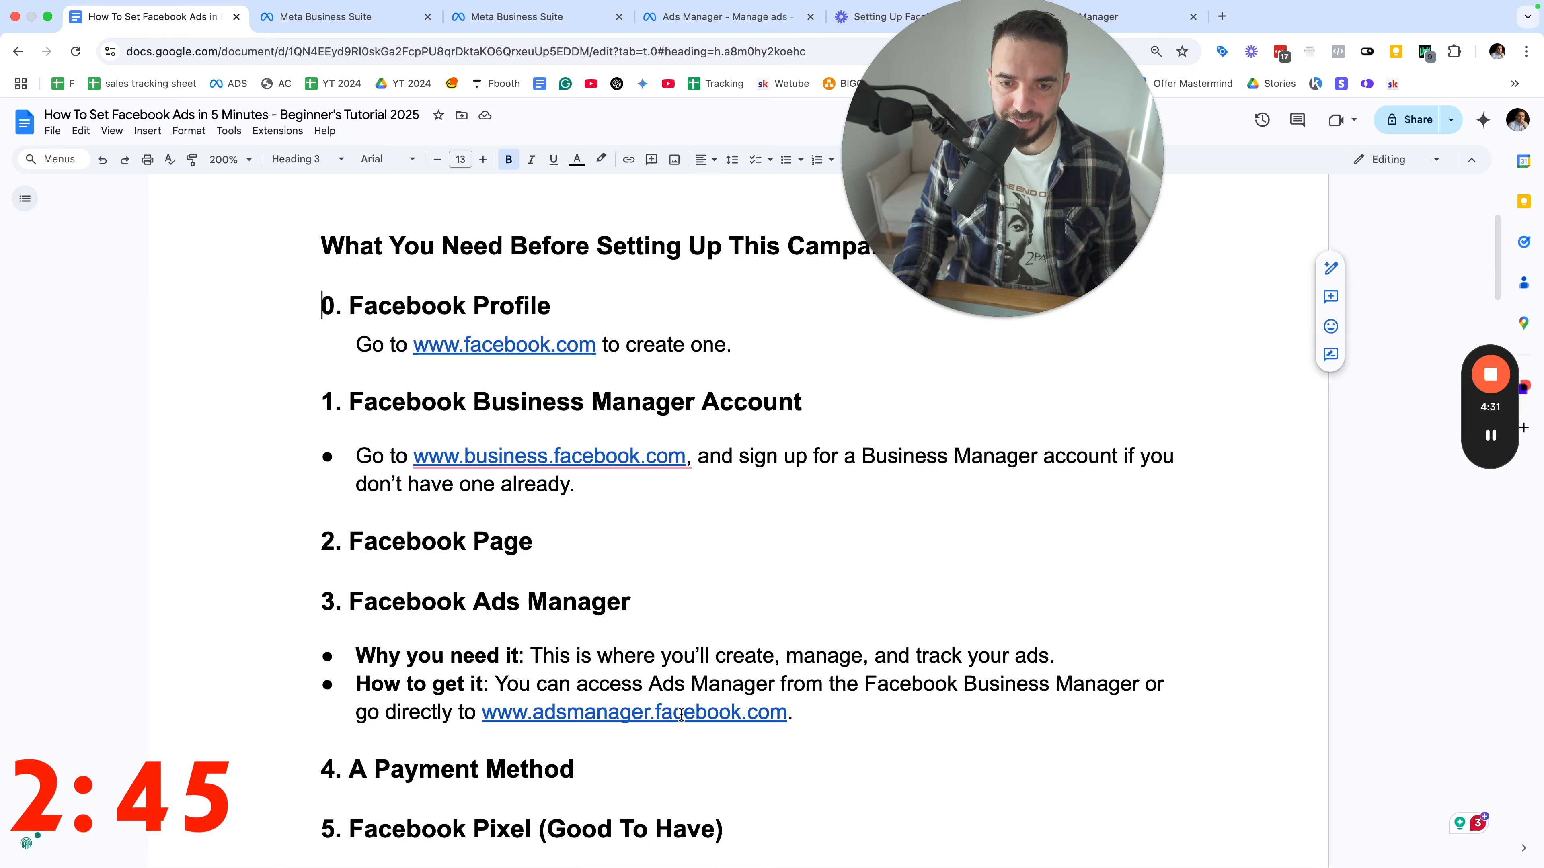
Switch to Ads Manager and create a new campaign with the Sales objective and the Manual sales campaign setup.
click(710, 25)
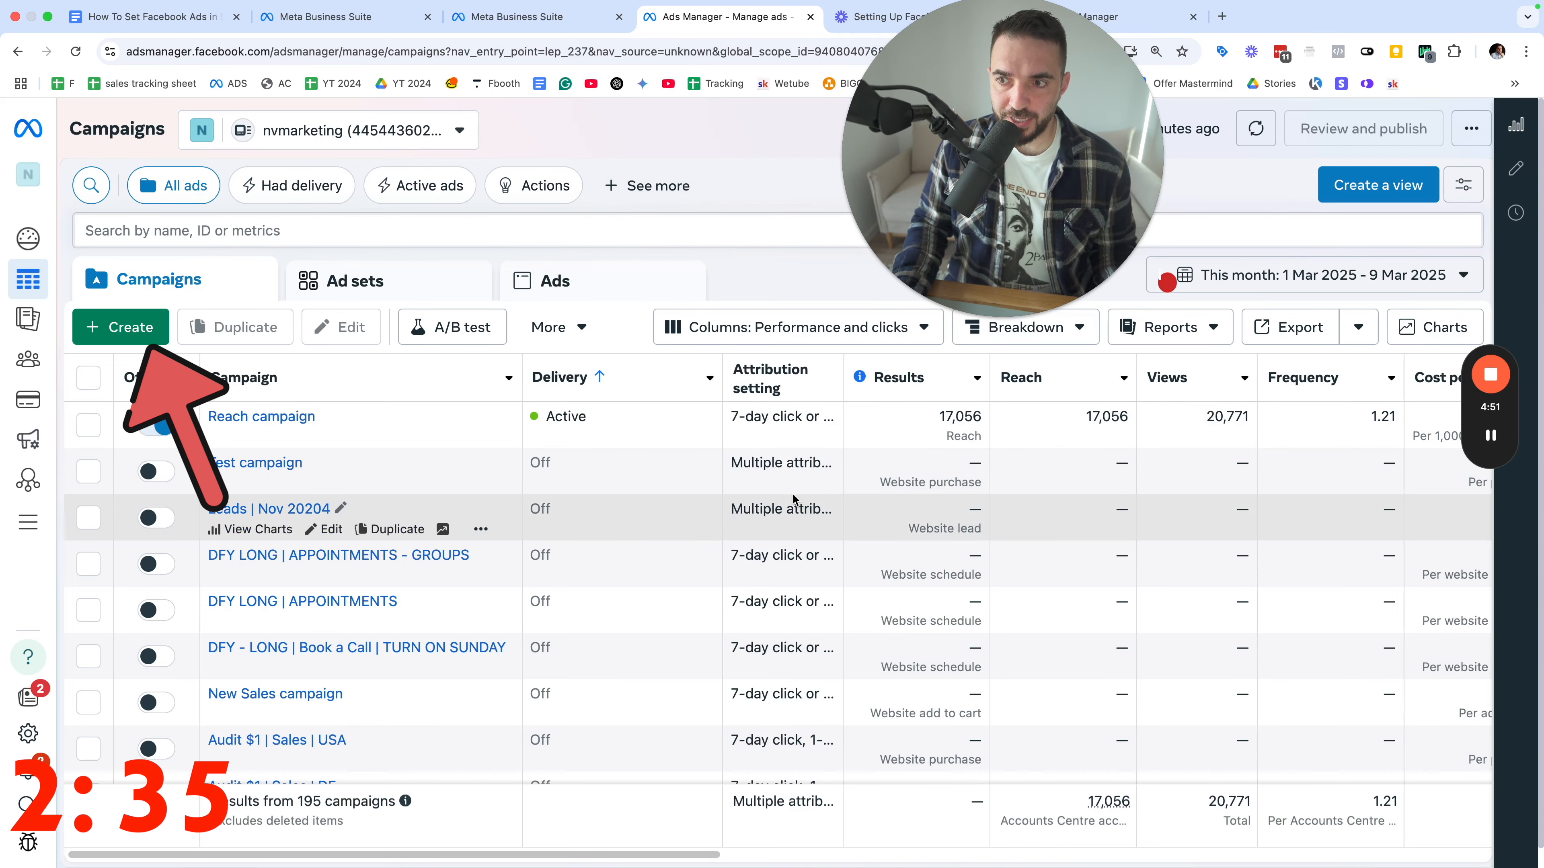
click(133, 331)
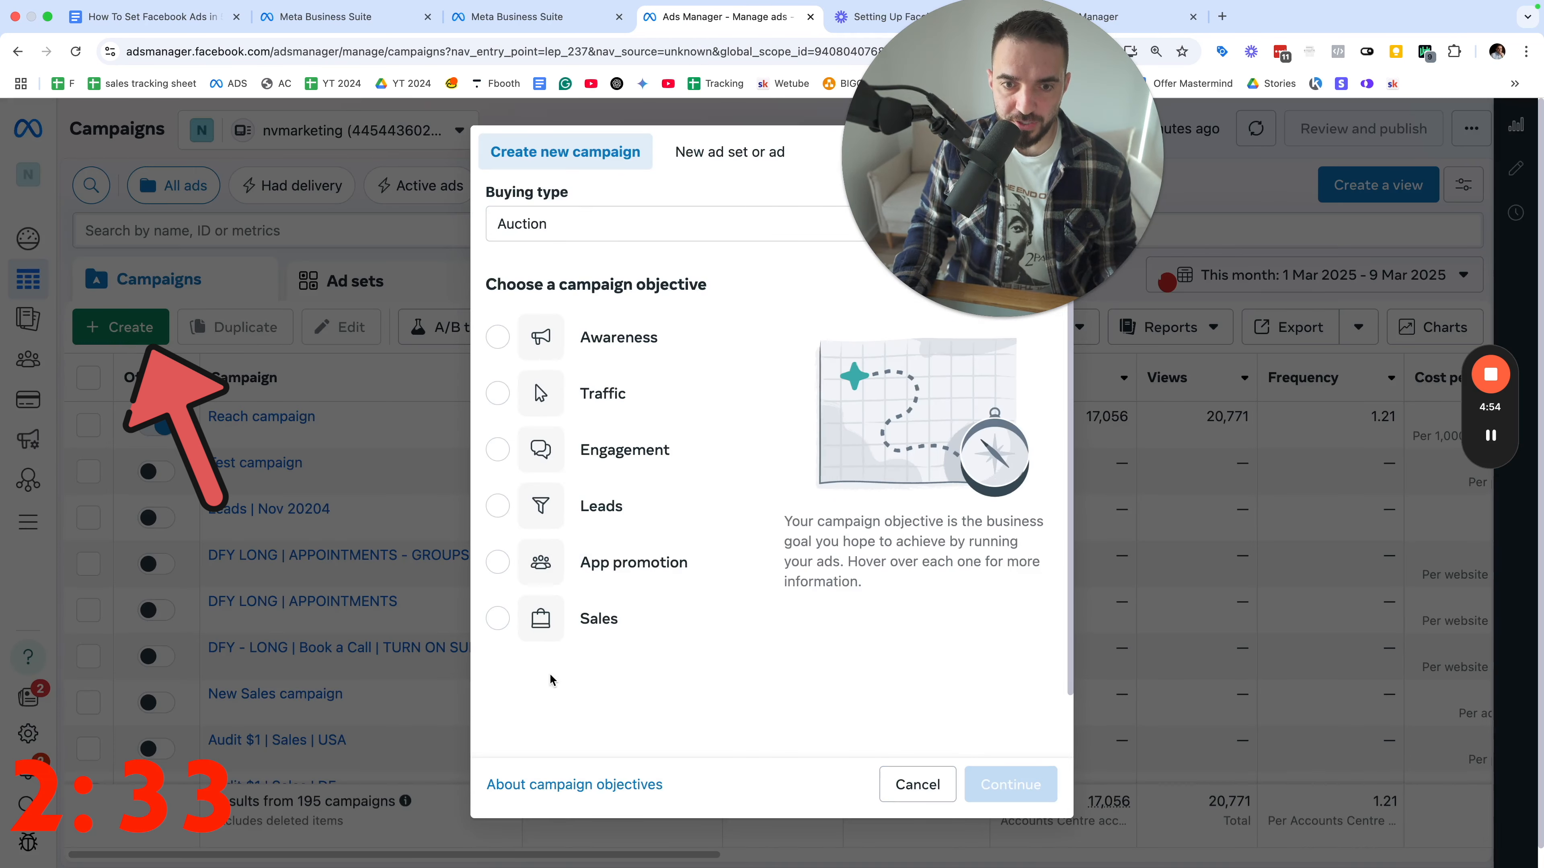
mouse_move(566, 632)
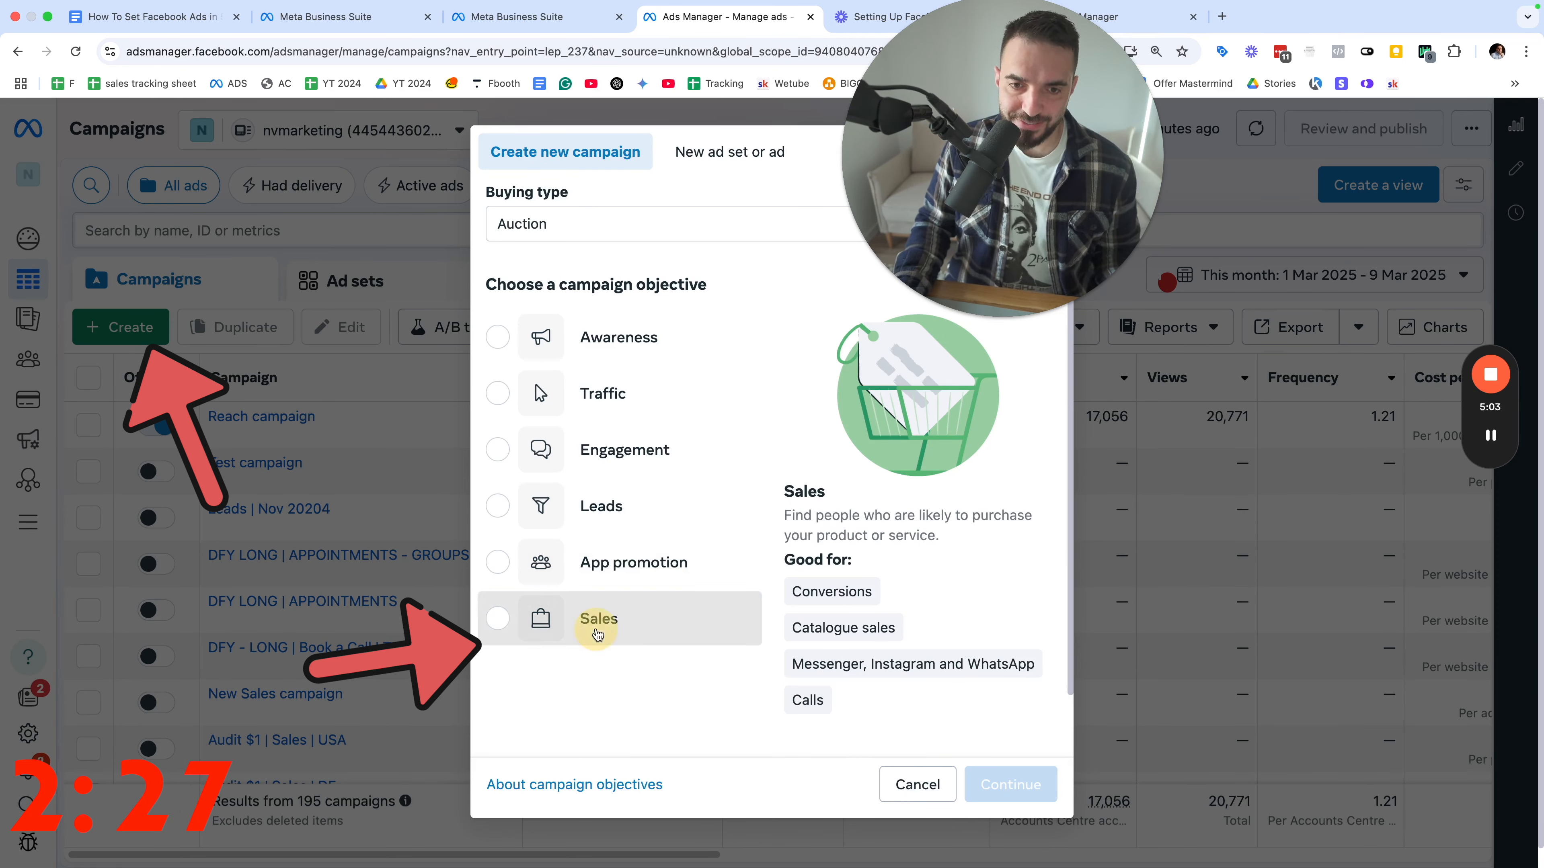
click(587, 642)
click(1027, 788)
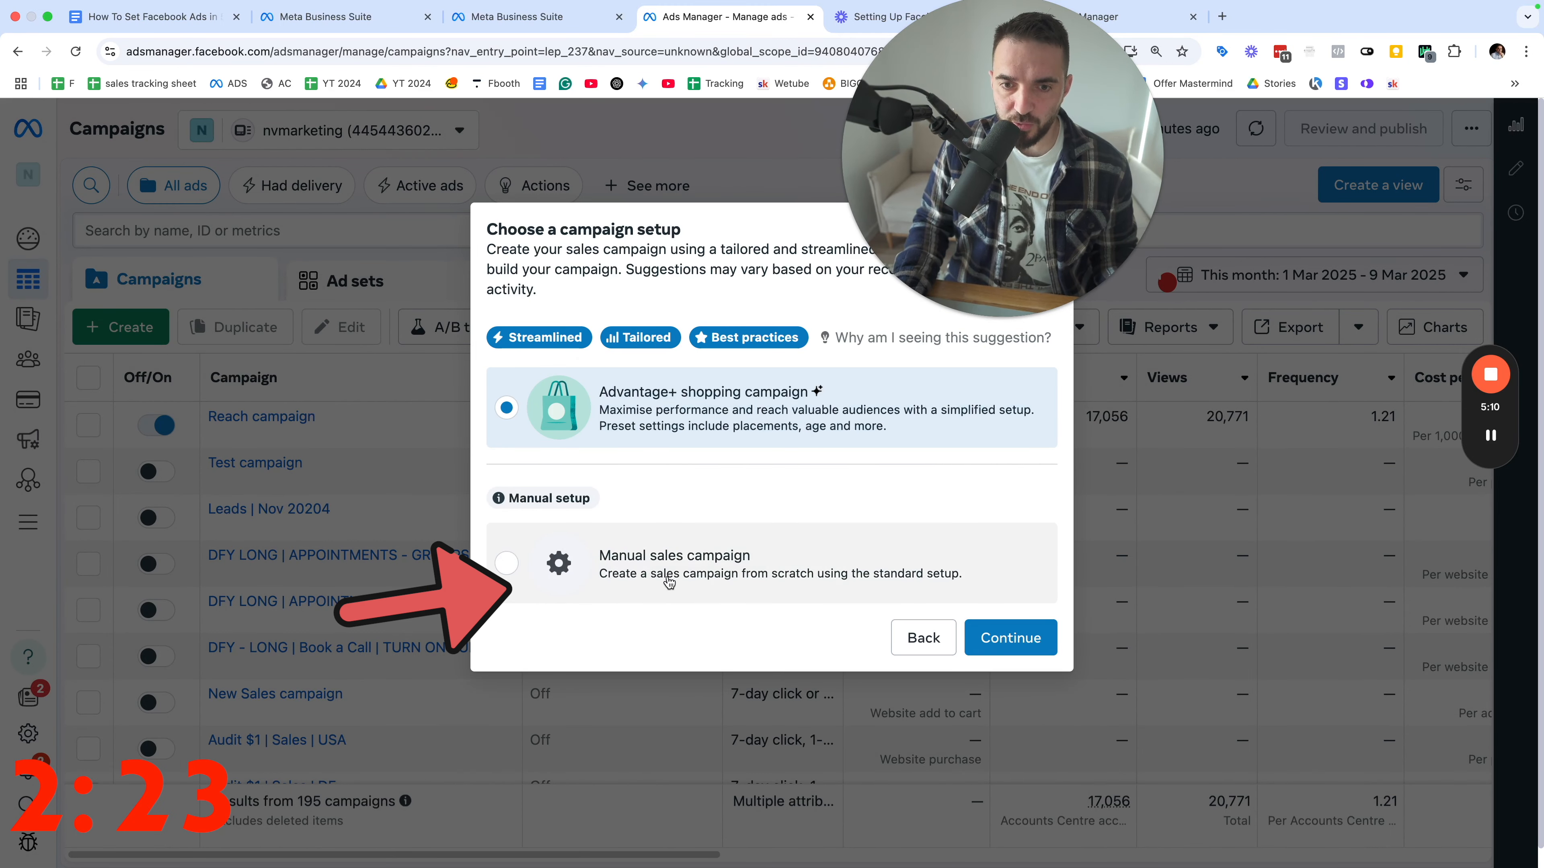
click(655, 570)
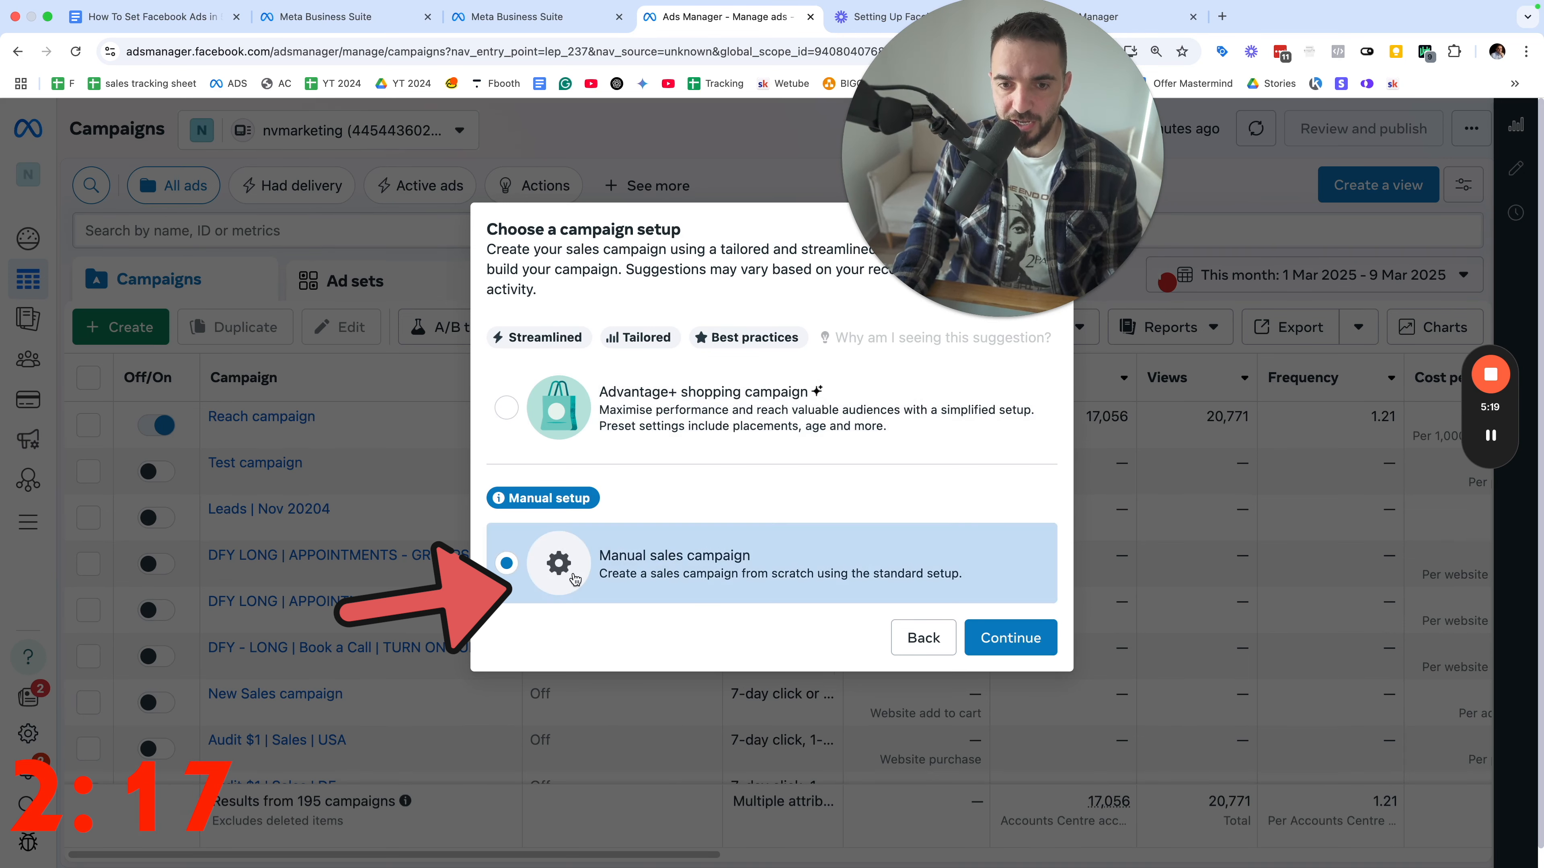
click(1006, 649)
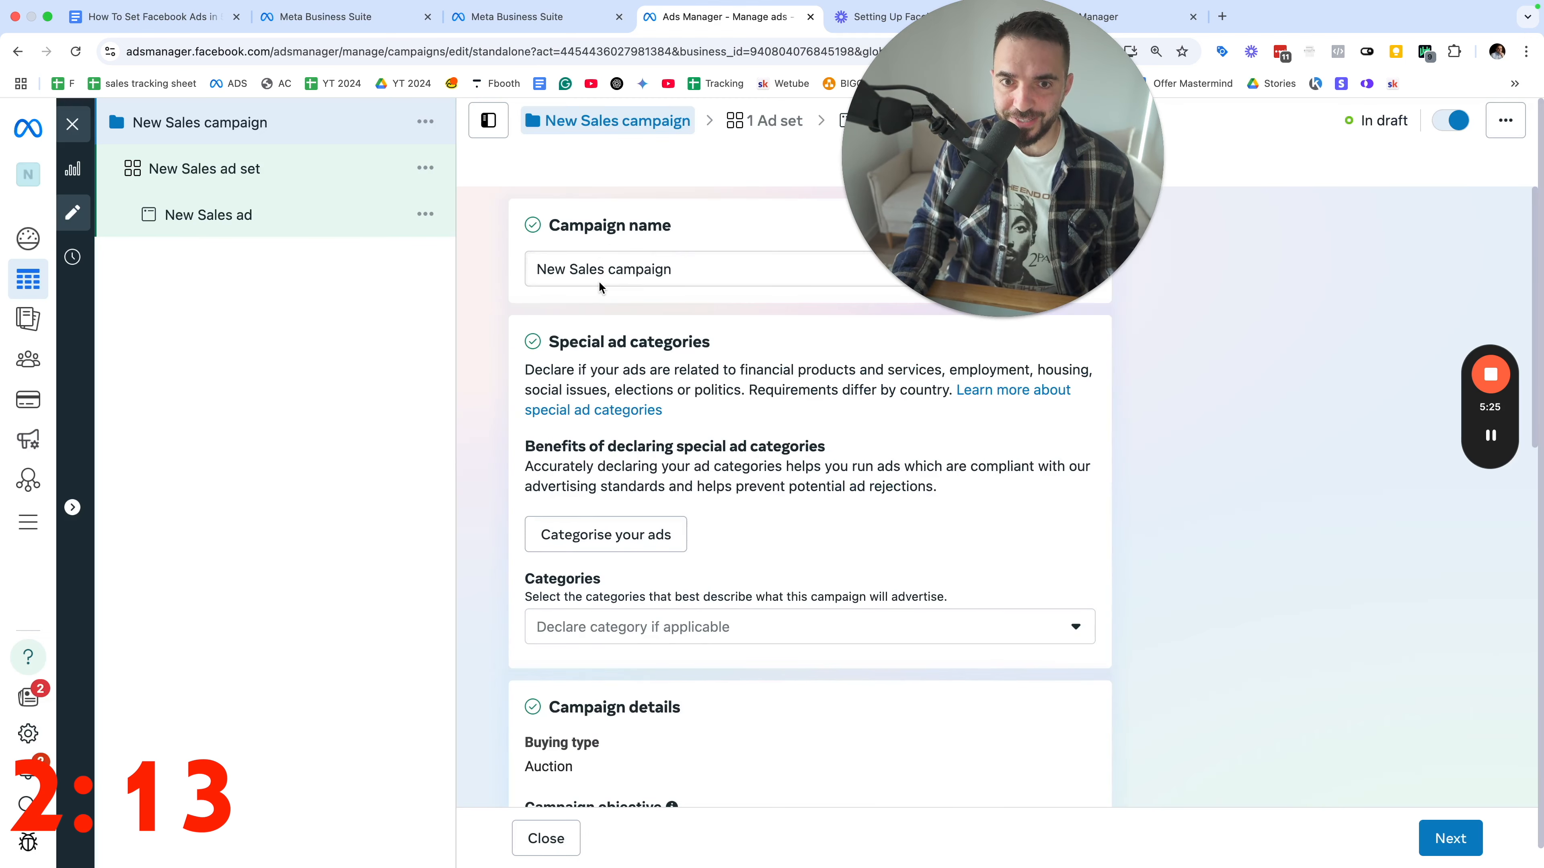
Review the campaign name and details, and continue to the ad set settings.
triple_click(586, 269)
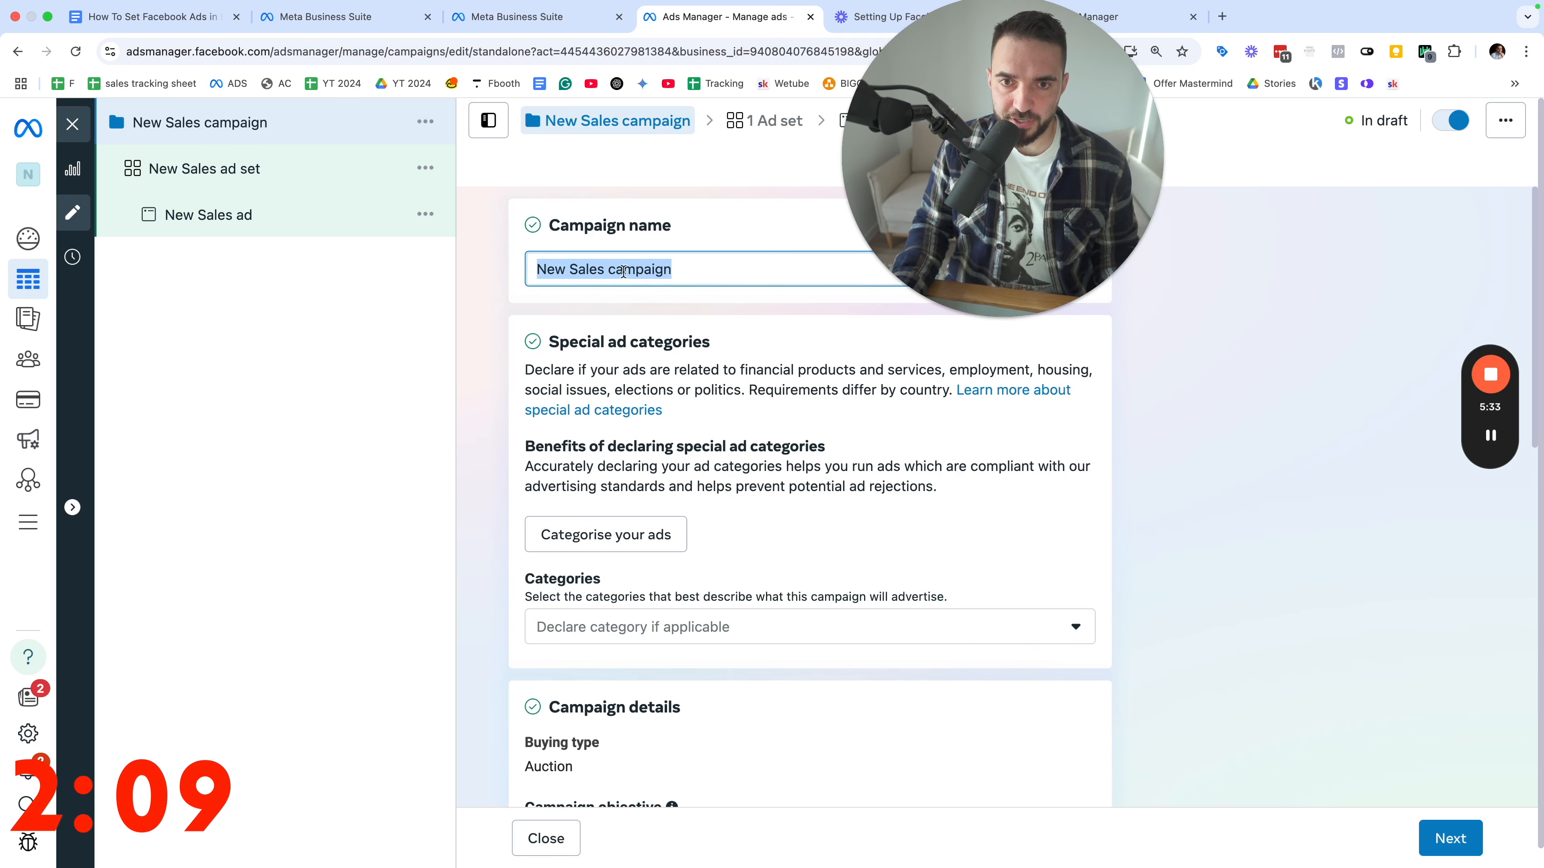
scroll(513, 264, down, 5)
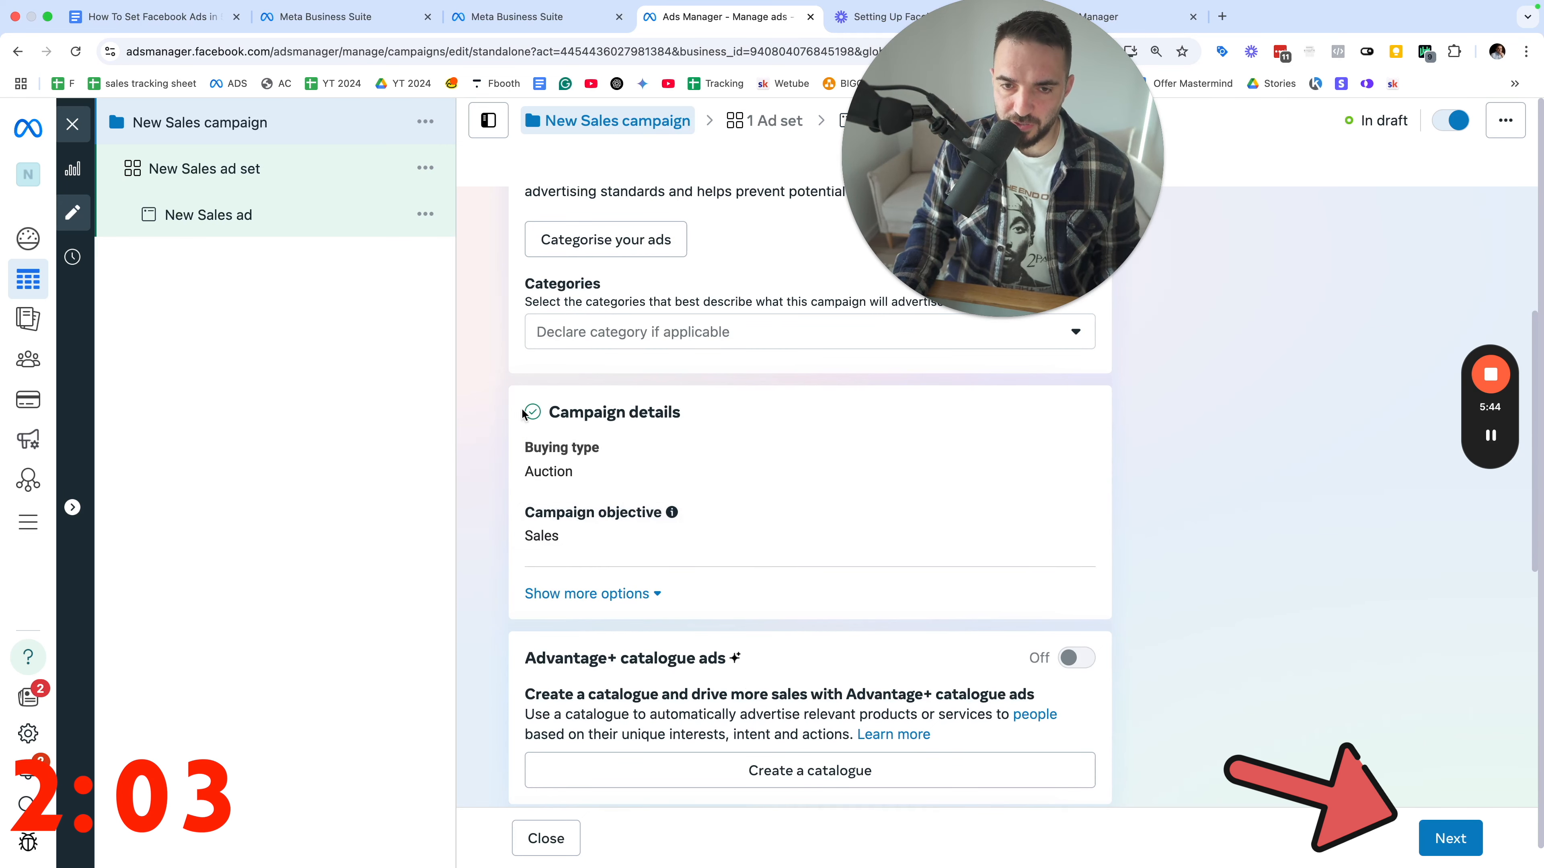
click(1452, 839)
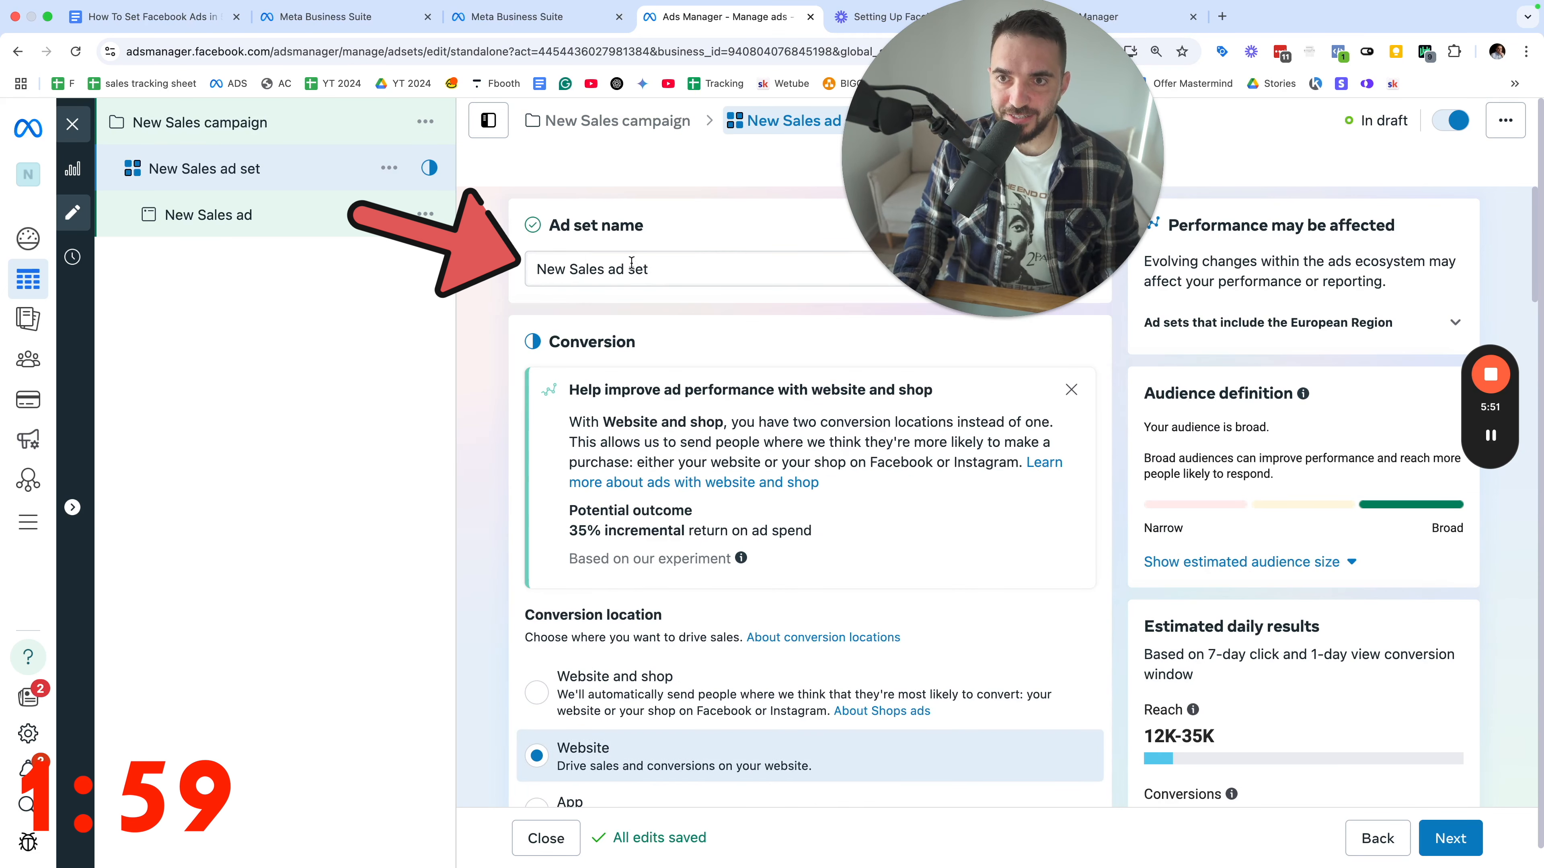
Review the conversion location and performance goal of the ad set, and choose NV Marketing's pixel as the dataset.
scroll(608, 426, down, 3)
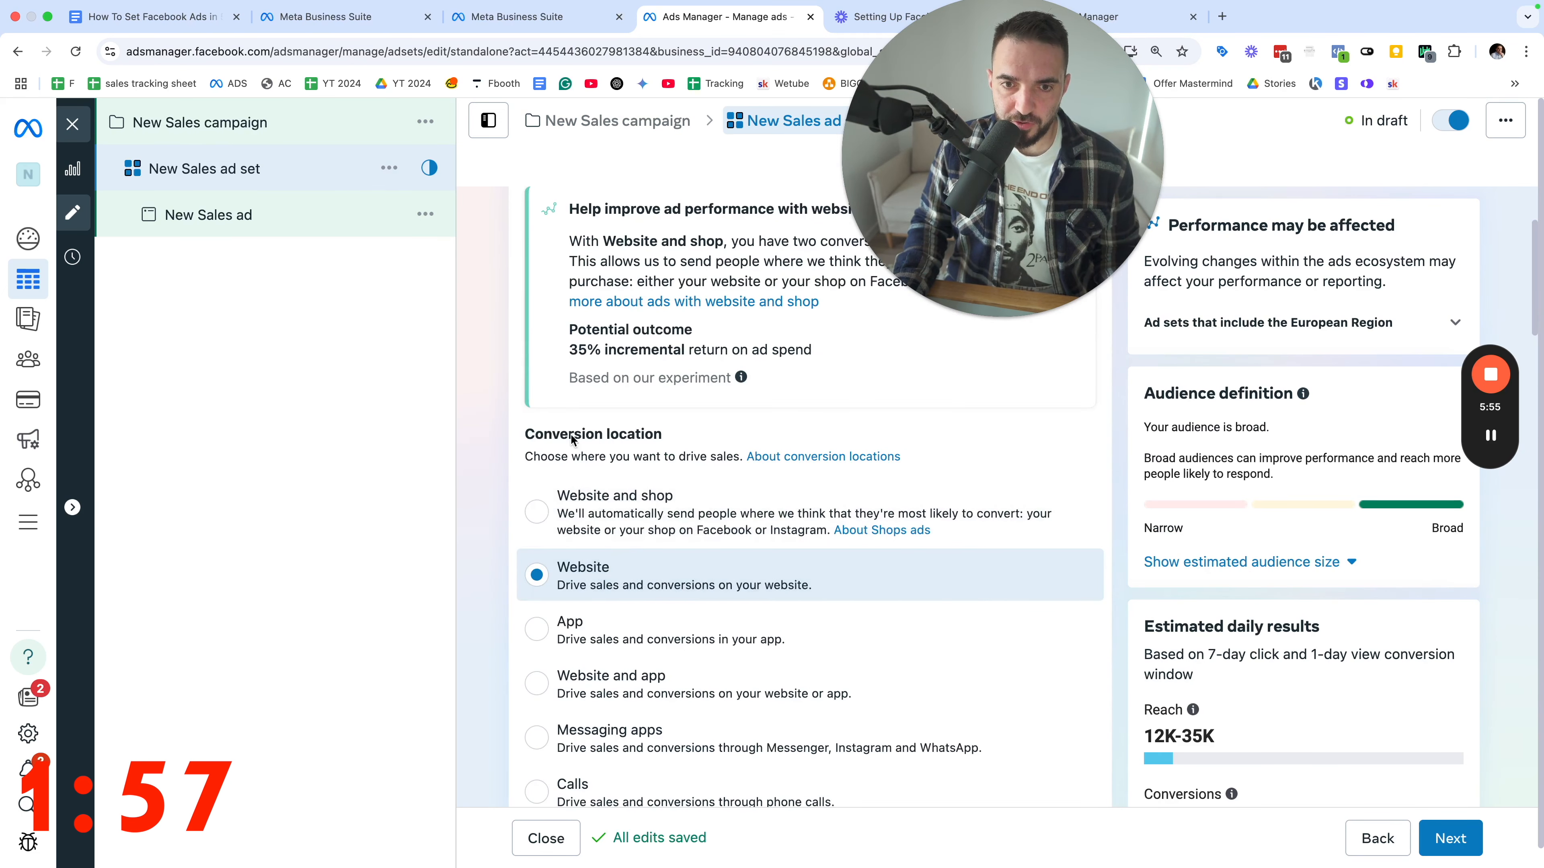
drag(571, 438, 665, 436)
scroll(632, 590, down, 5)
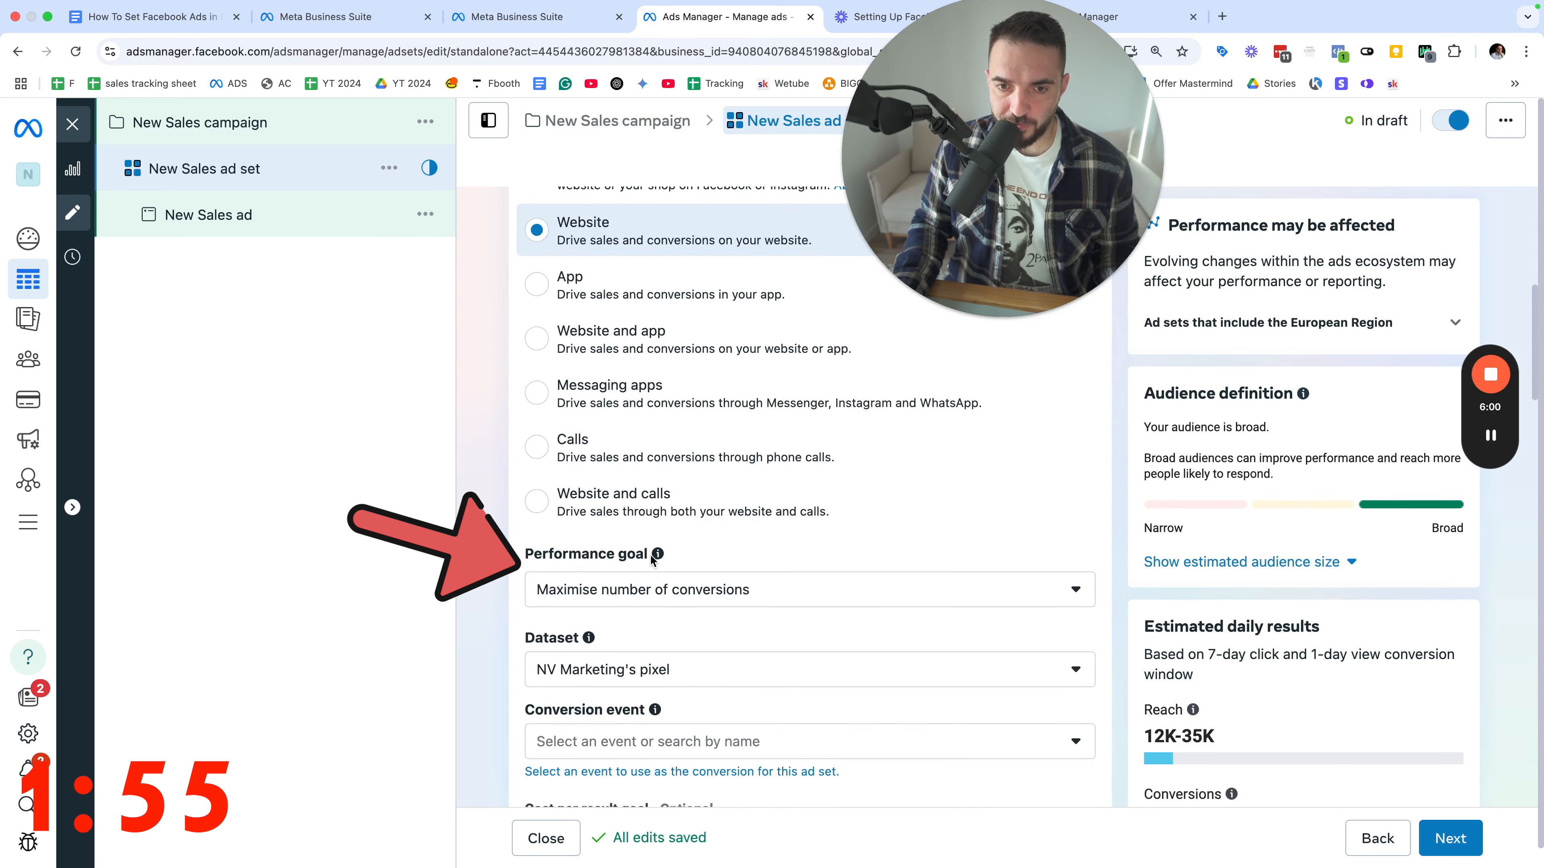
click(602, 591)
click(602, 593)
scroll(602, 587, down, 2)
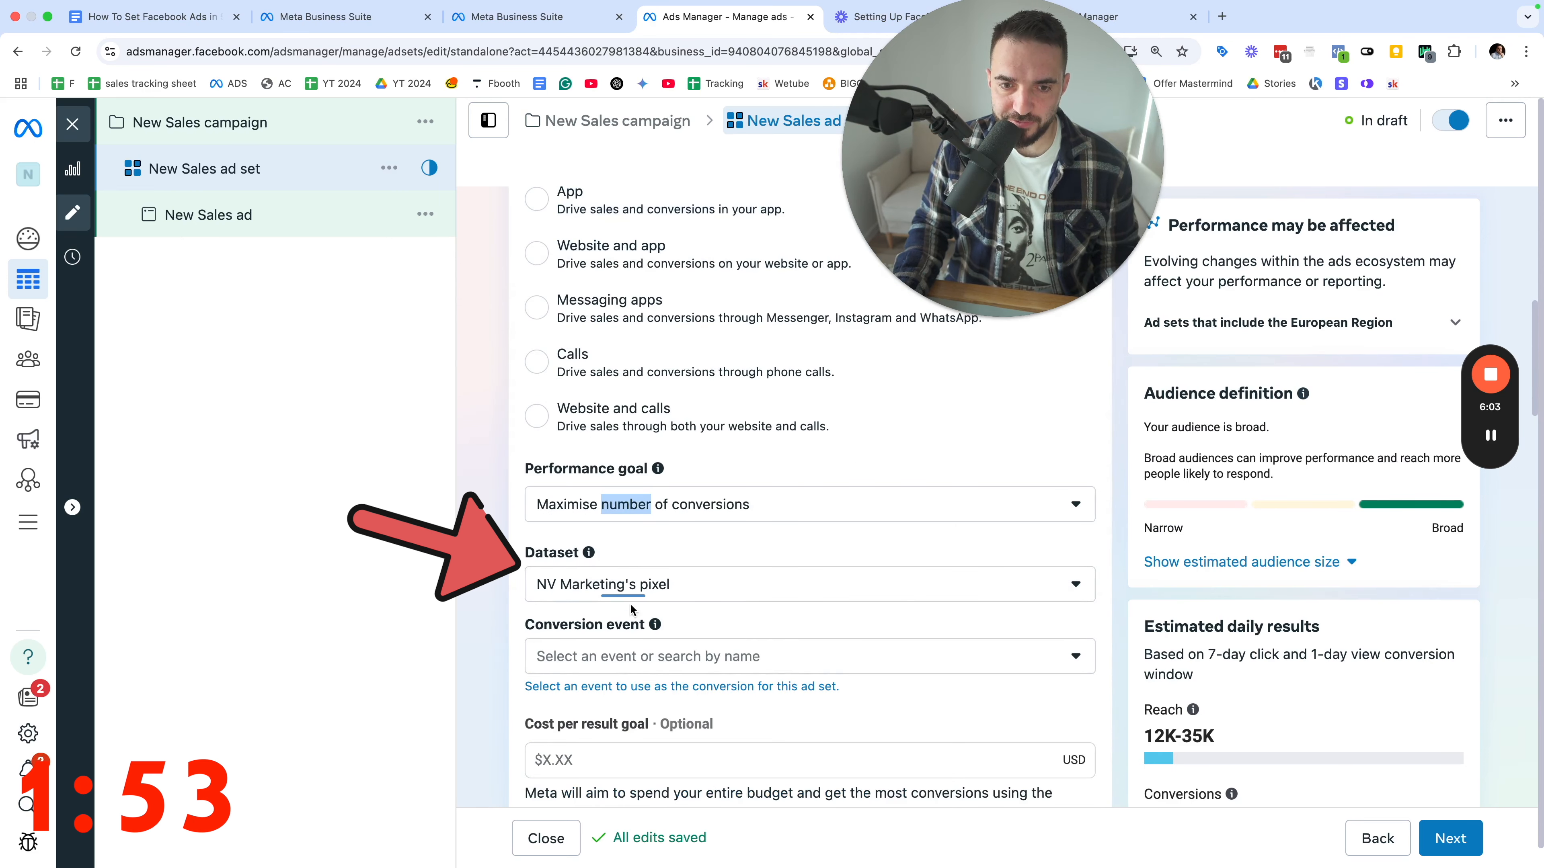
click(560, 587)
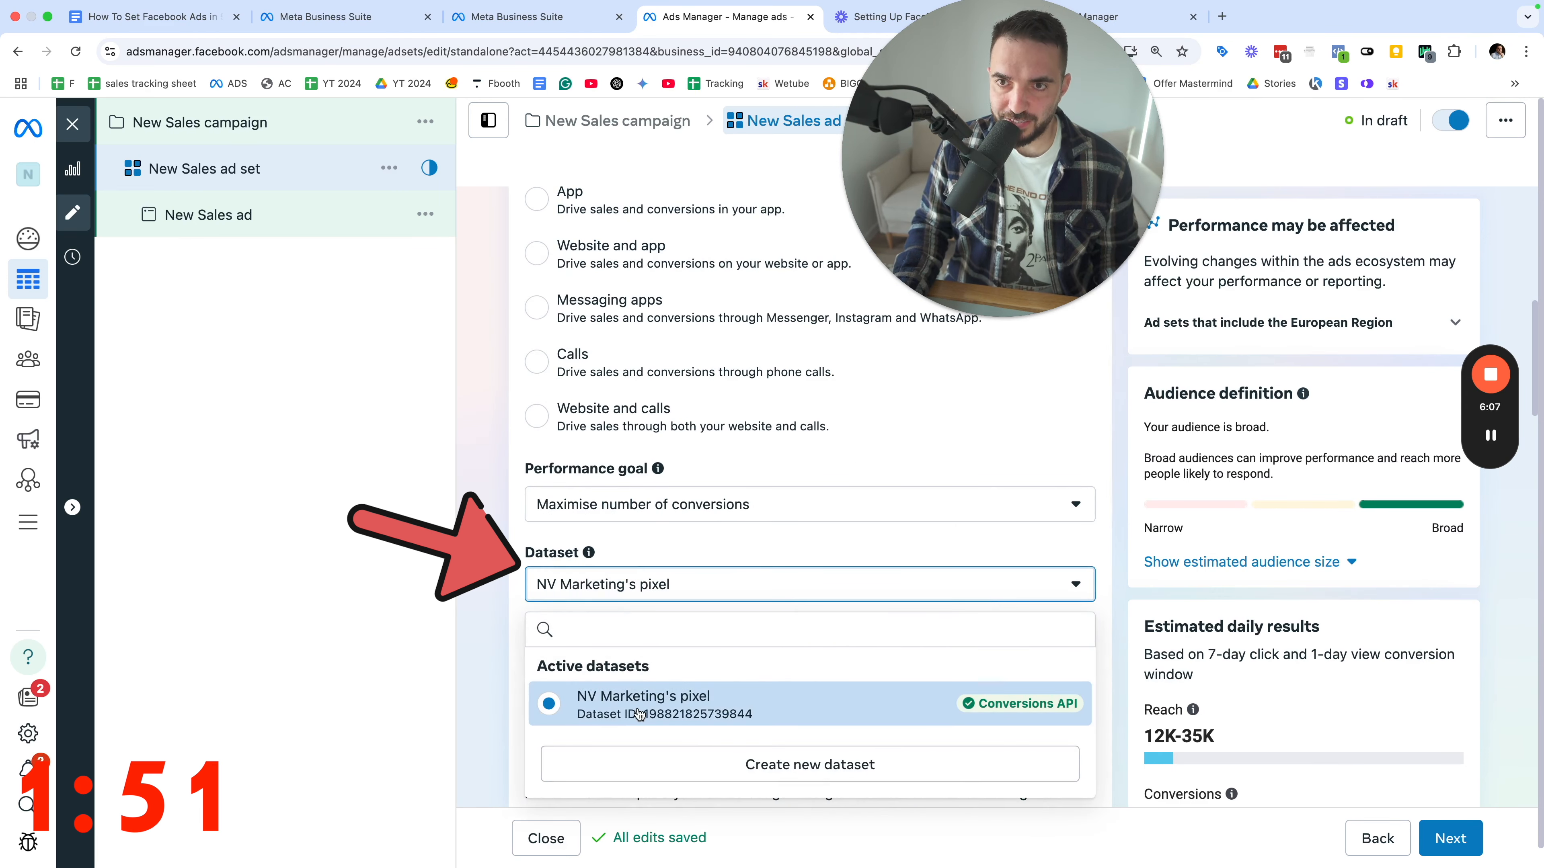
click(639, 714)
Set the ad set's conversion event to Purchase.
scroll(685, 632, down, 2)
click(679, 569)
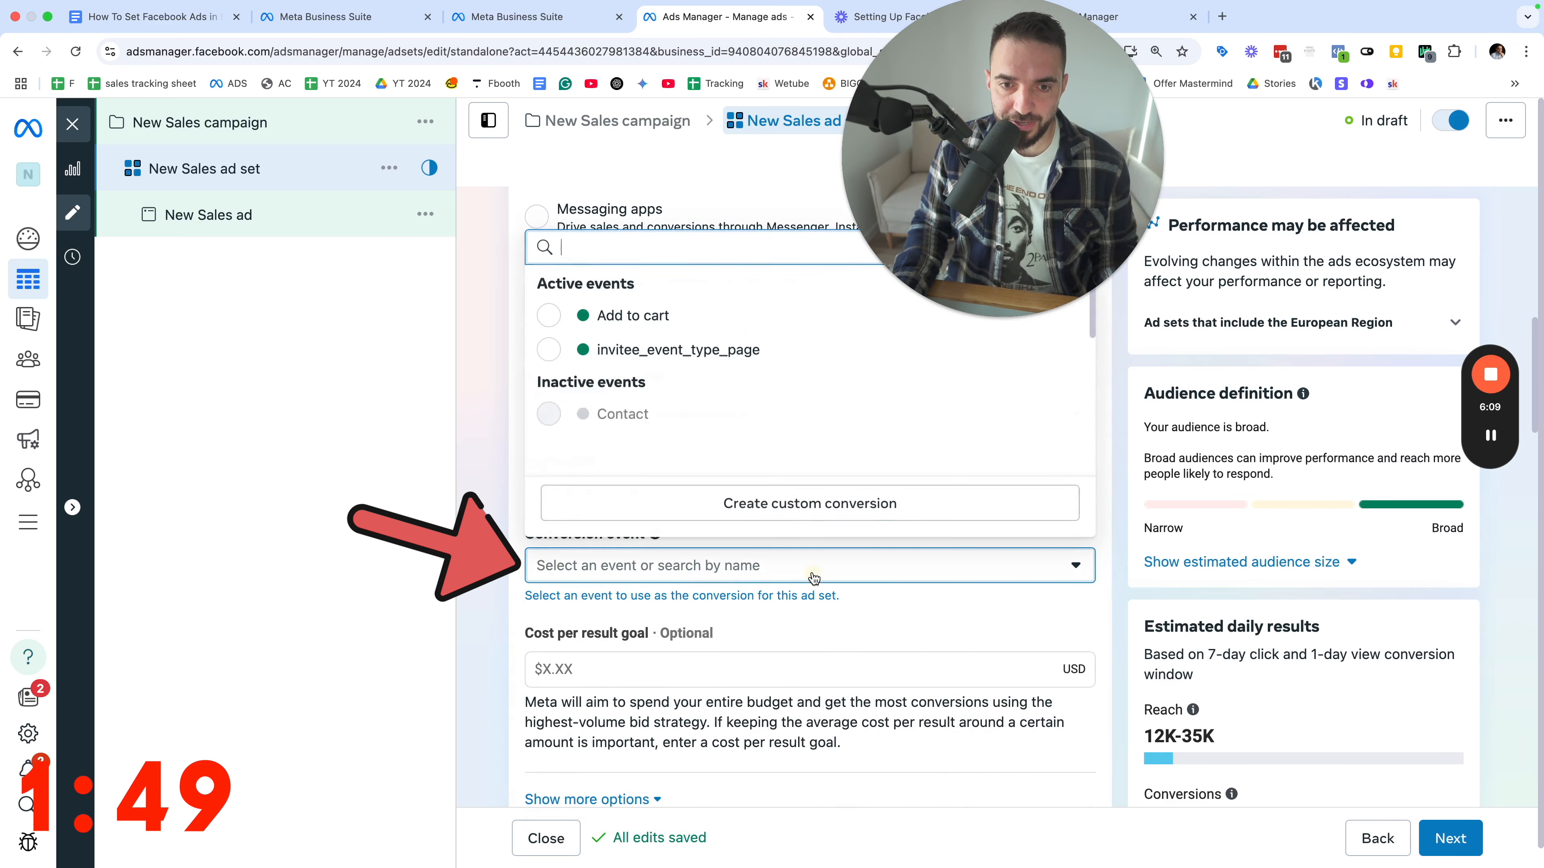
scroll(654, 441, down, 5)
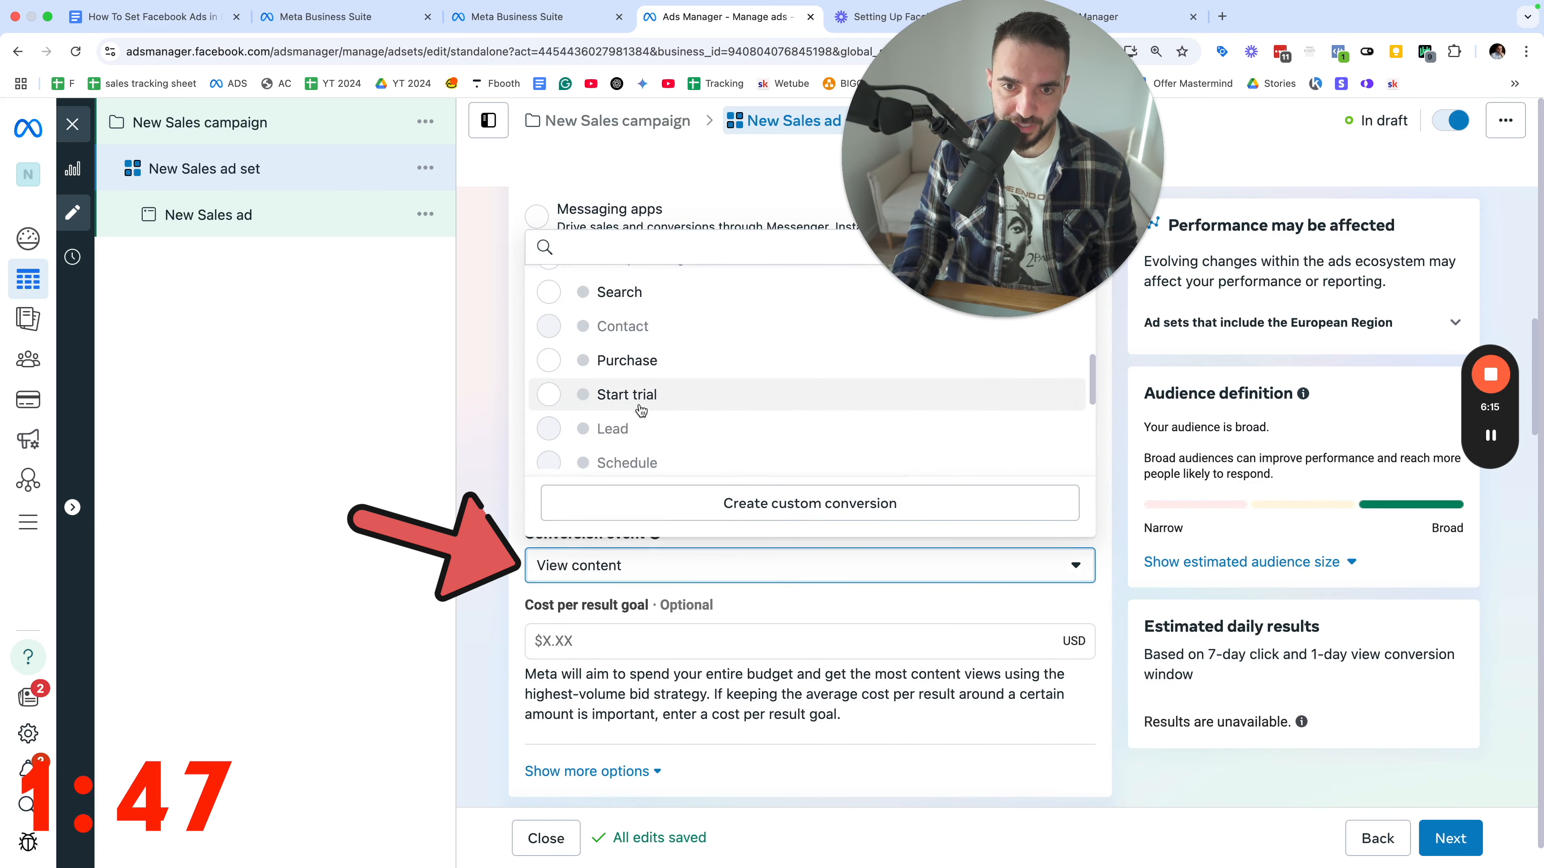
click(624, 358)
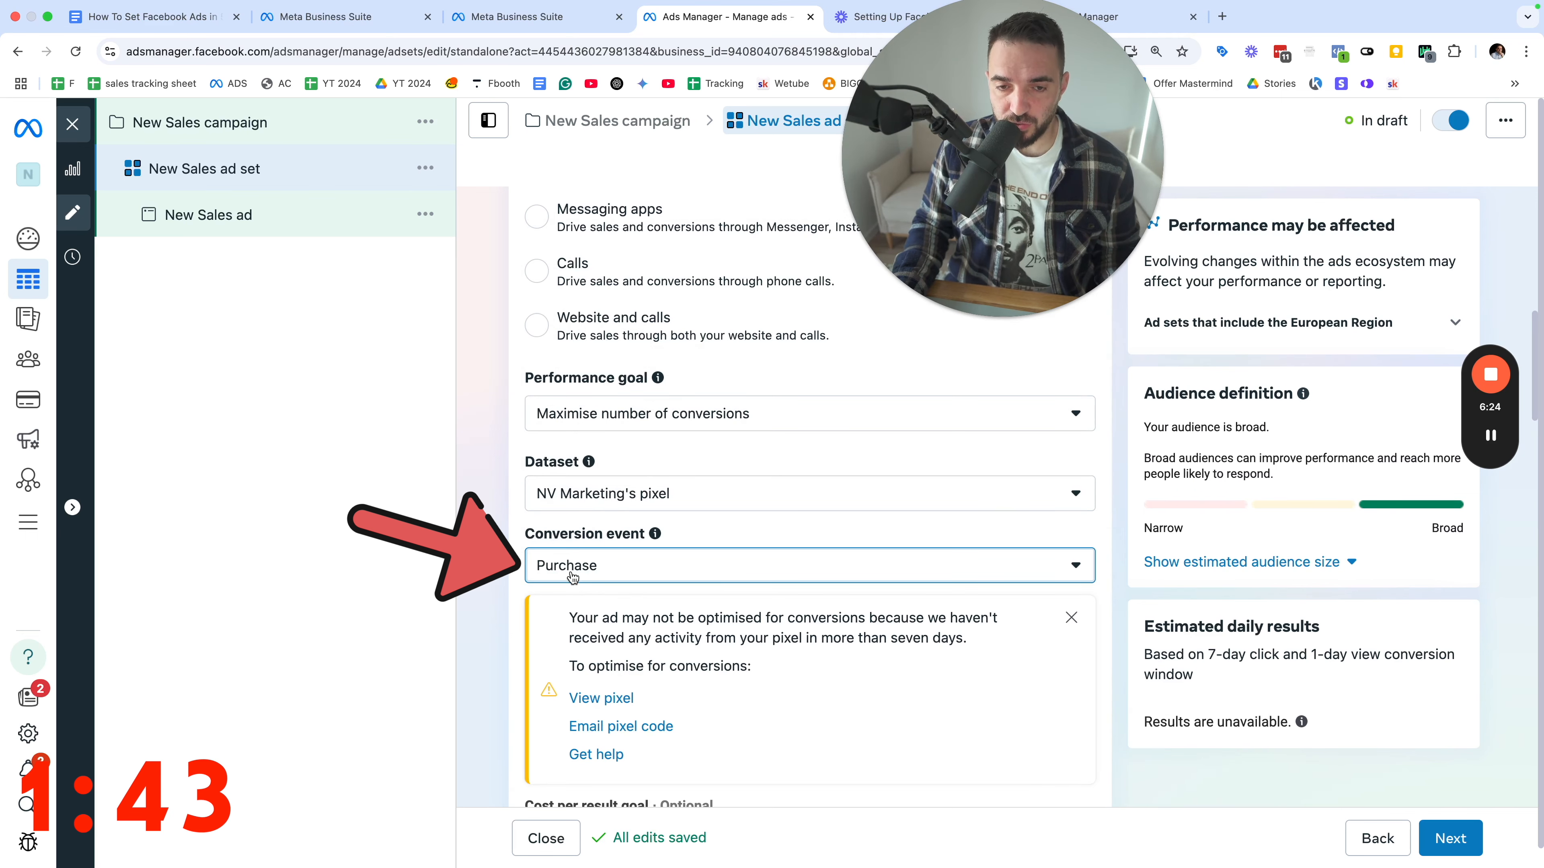
Check the daily budget and set the ad set's start date to 10 March 2025.
scroll(513, 583, down, 5)
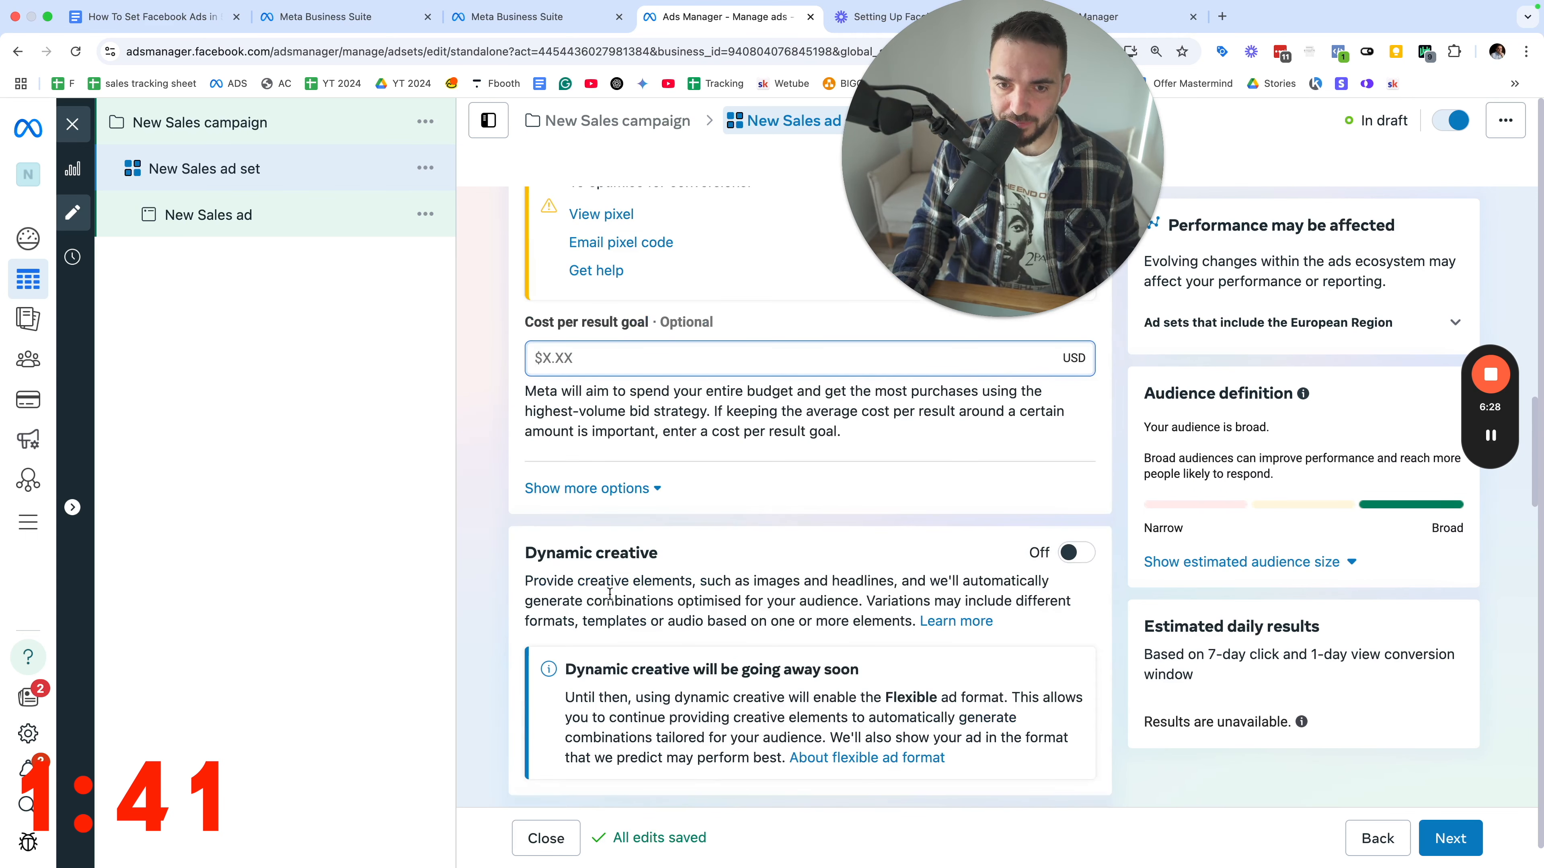
scroll(689, 605, down, 3)
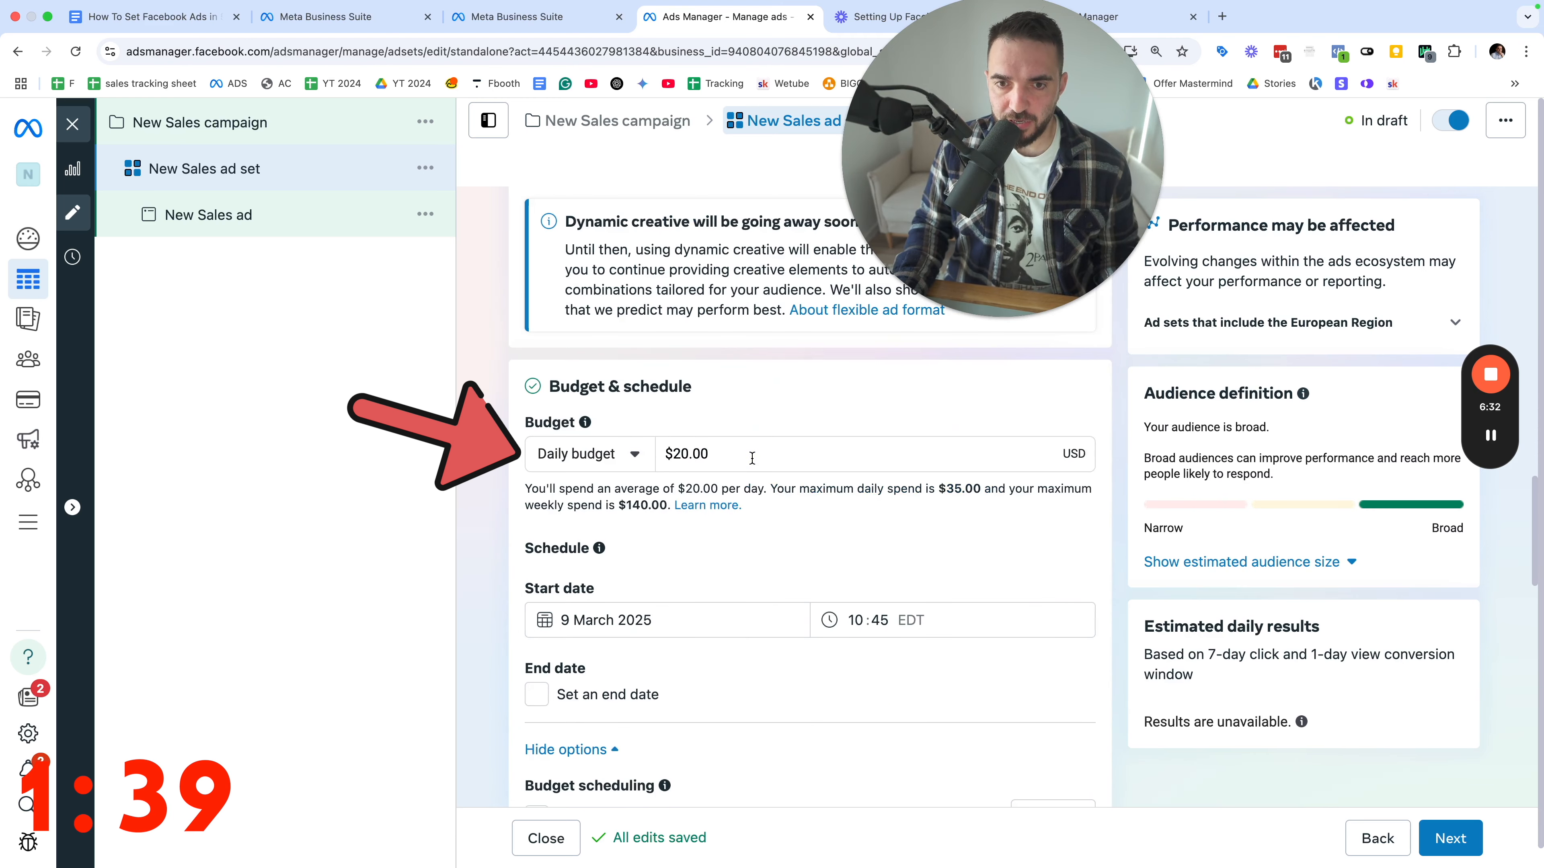
click(752, 457)
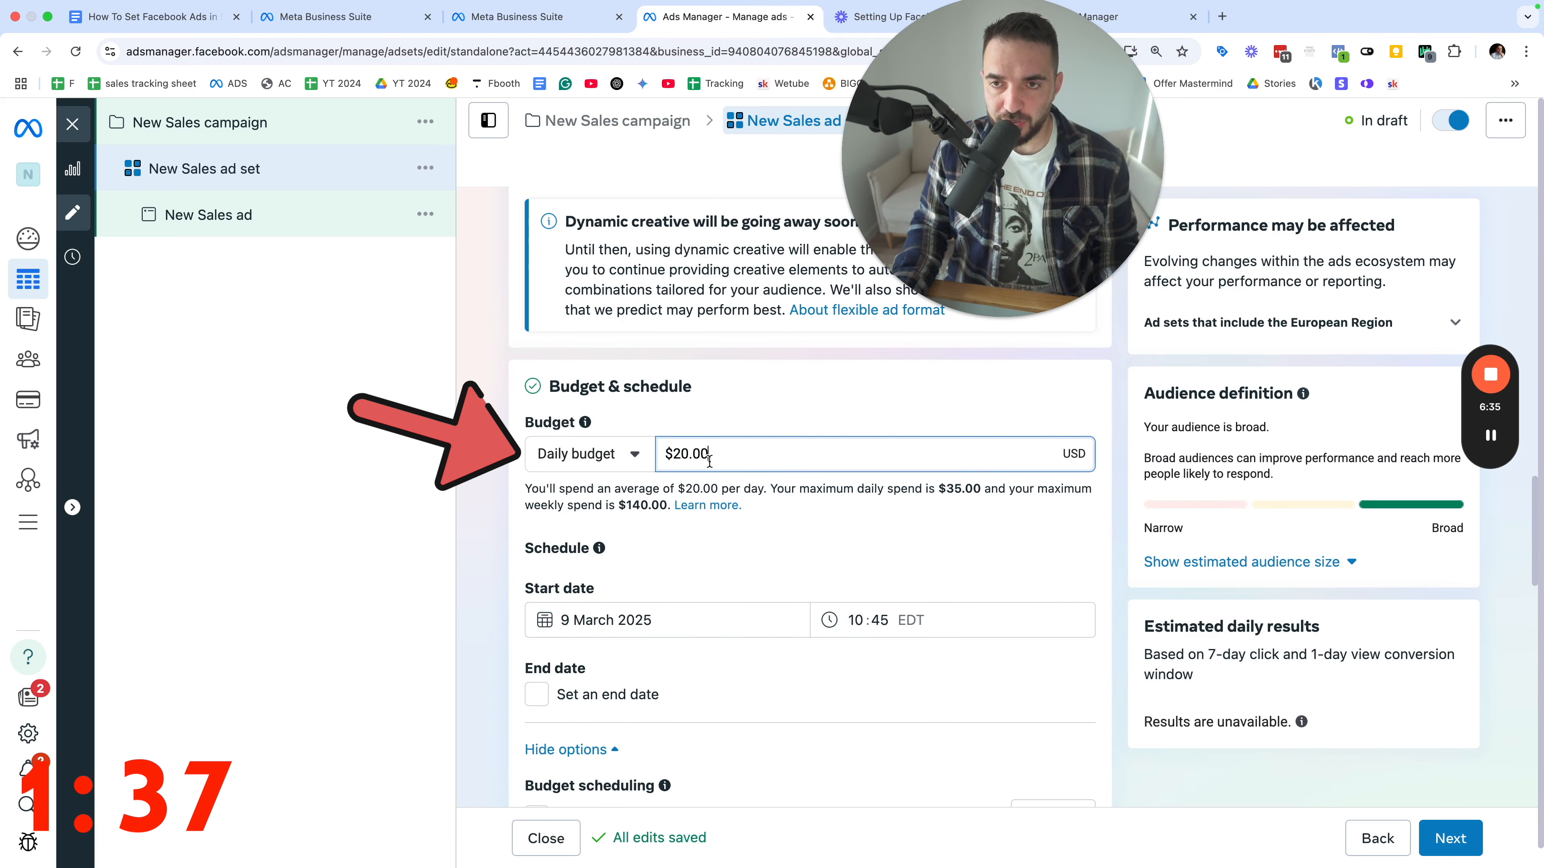
scroll(1028, 591, down, 1)
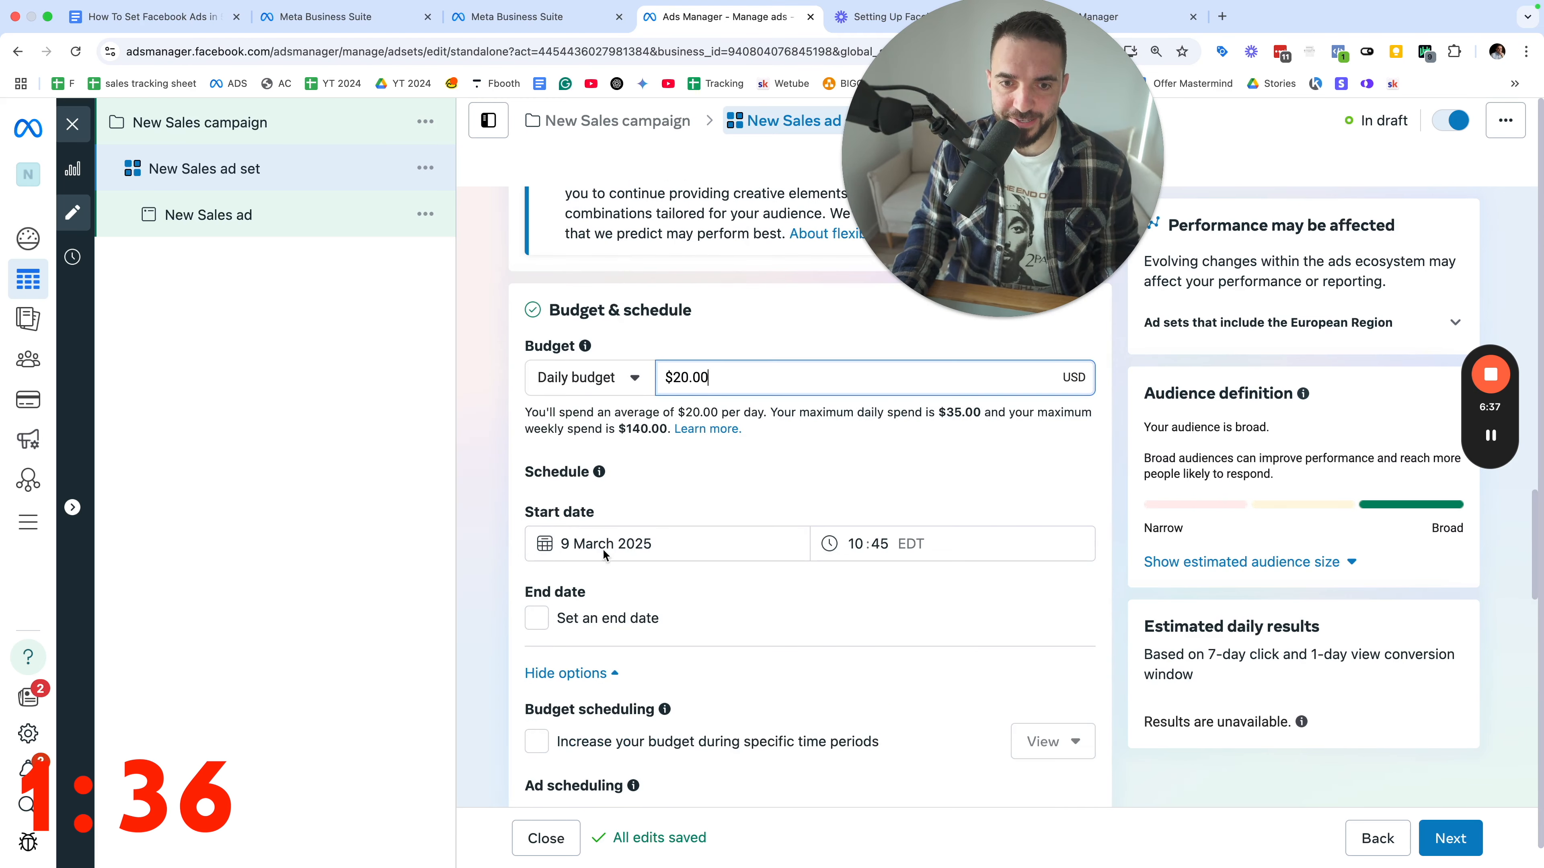
click(605, 552)
click(703, 475)
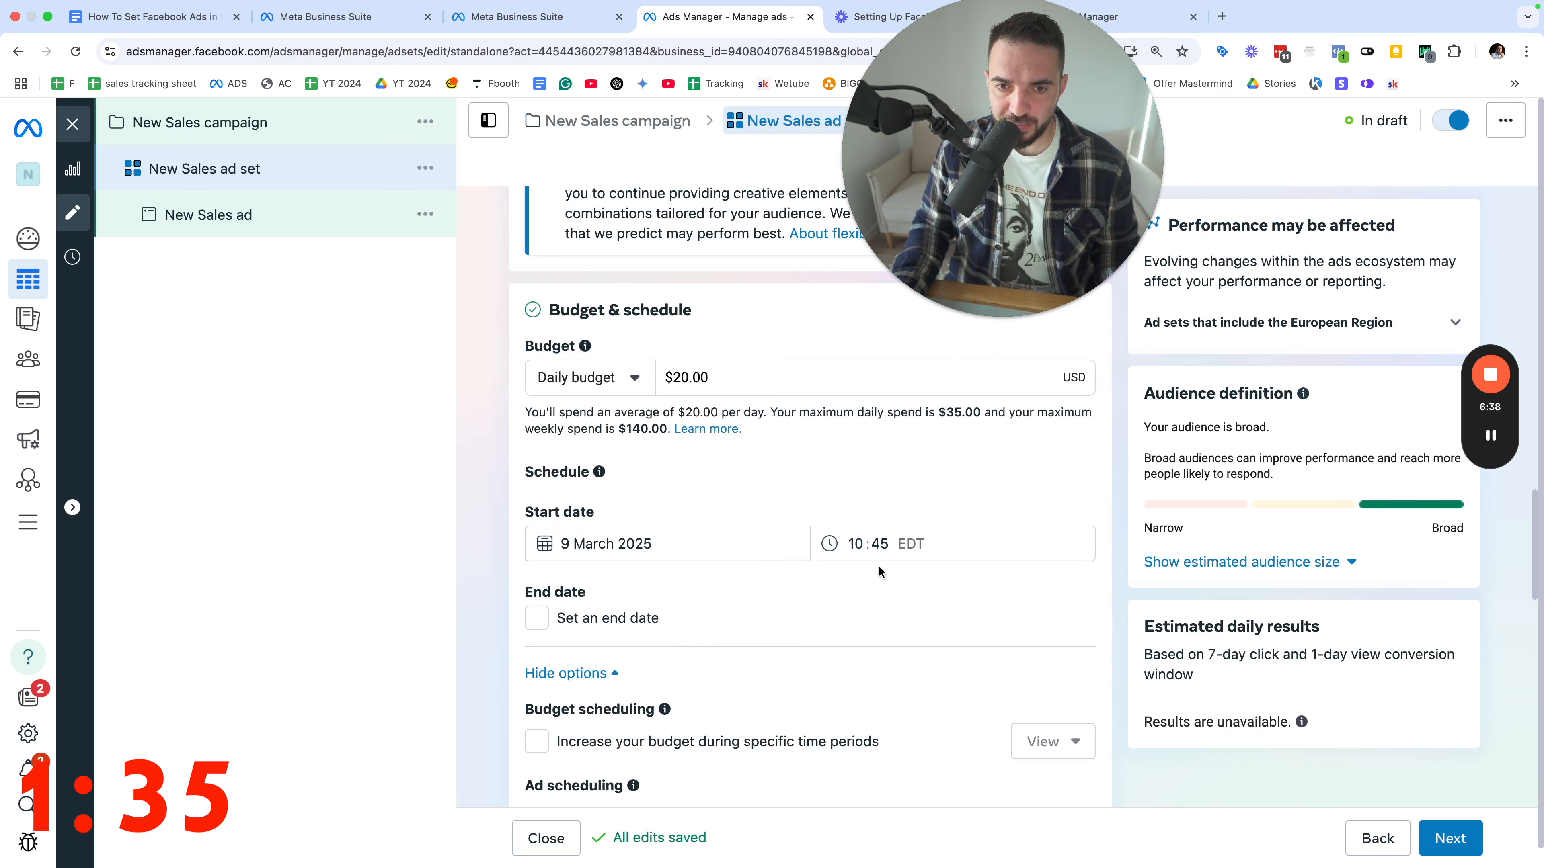
click(853, 540)
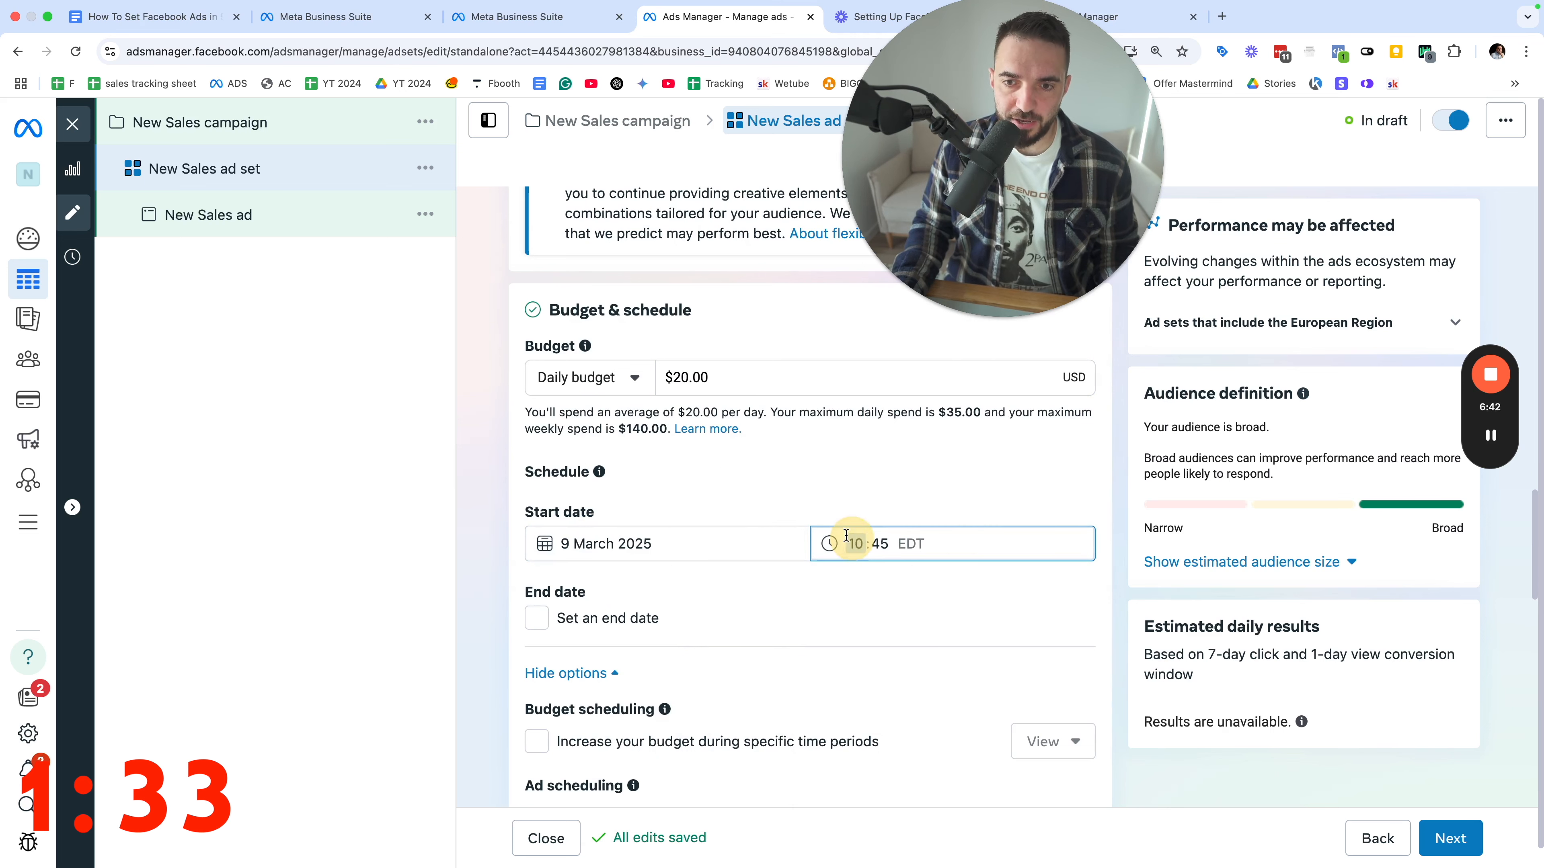
click(648, 545)
click(587, 708)
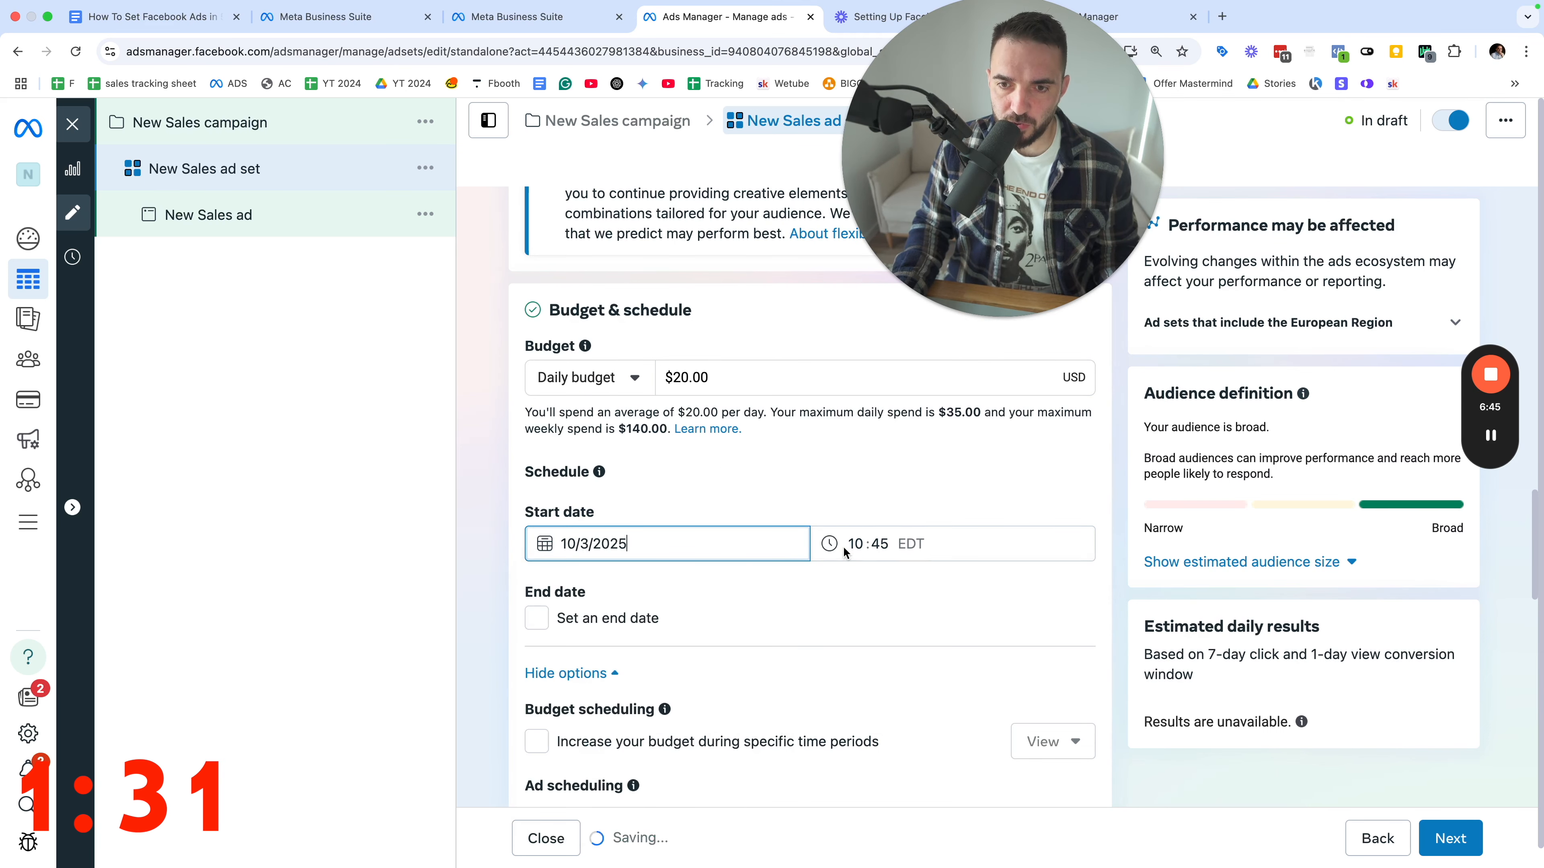
Expand the audience controls to review them, and switch the ad set from Advantage+ audience to the original audience options.
scroll(765, 617, down, 4)
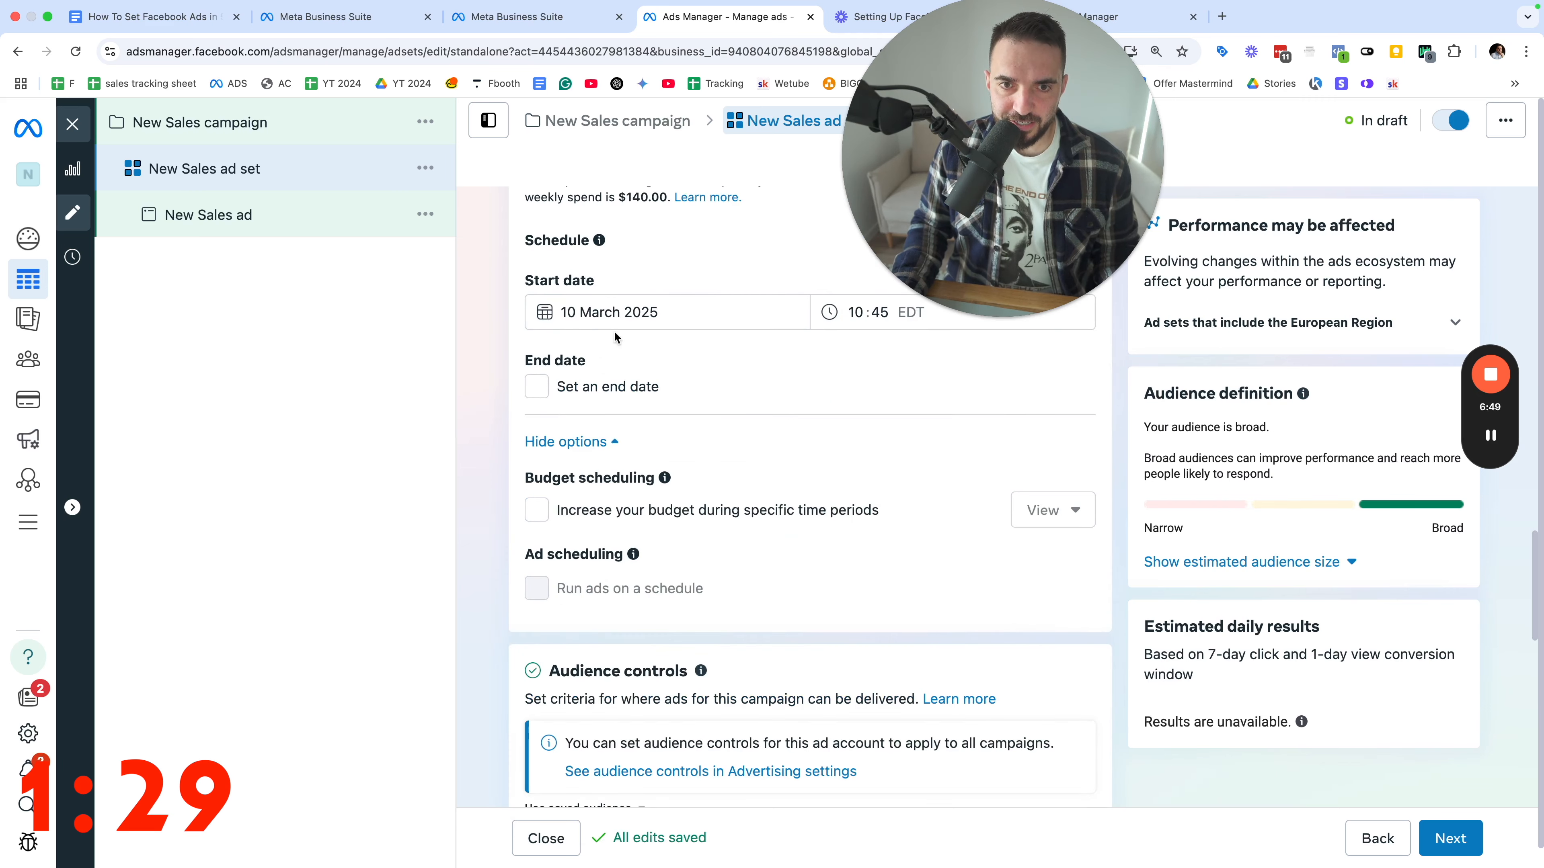
scroll(811, 584, down, 4)
scroll(784, 745, down, 1)
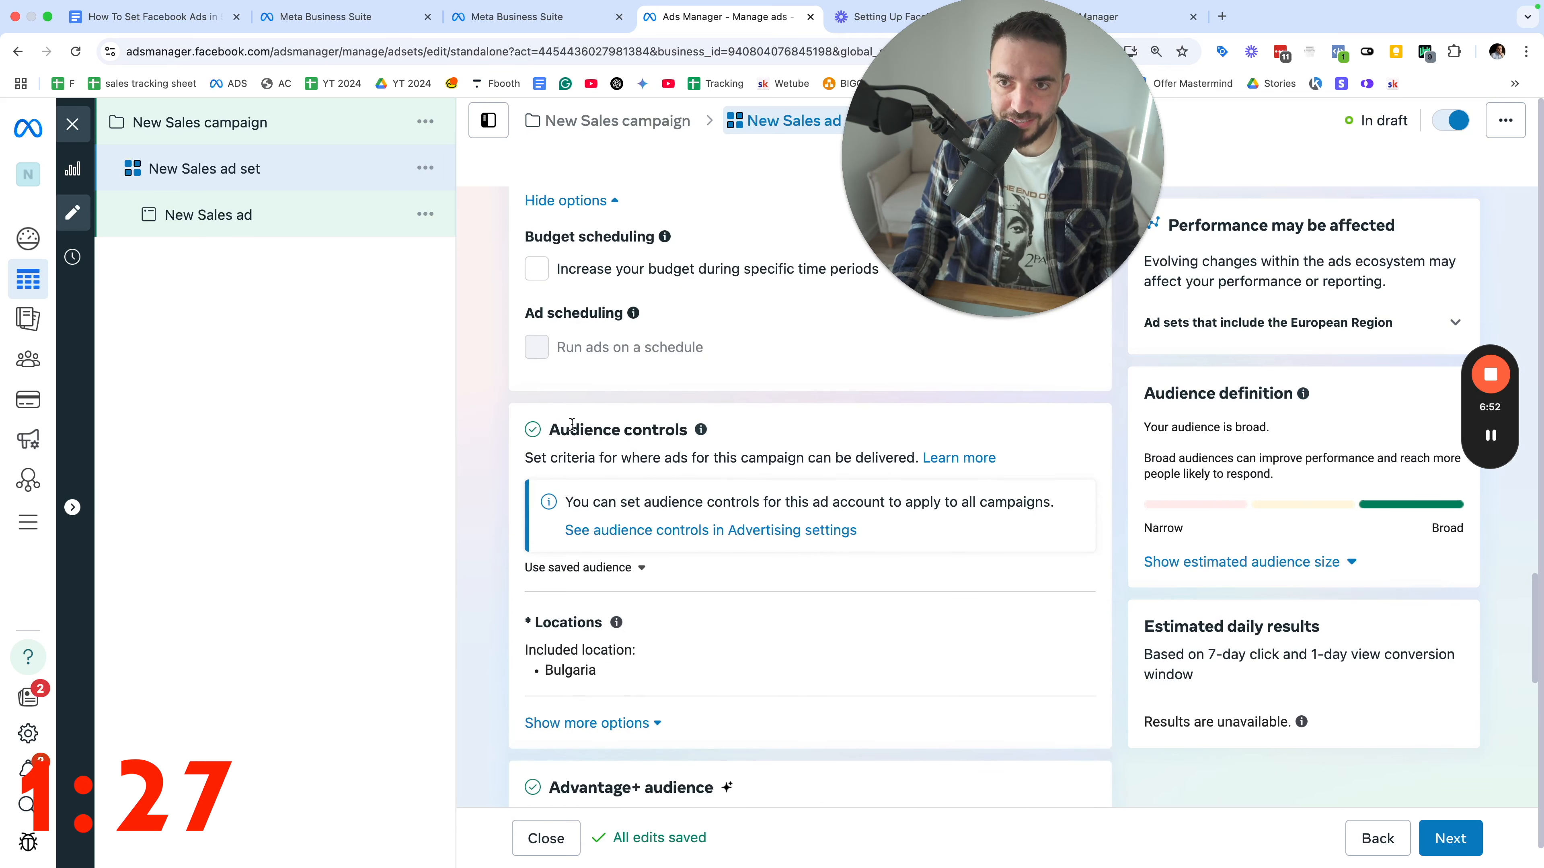
click(593, 723)
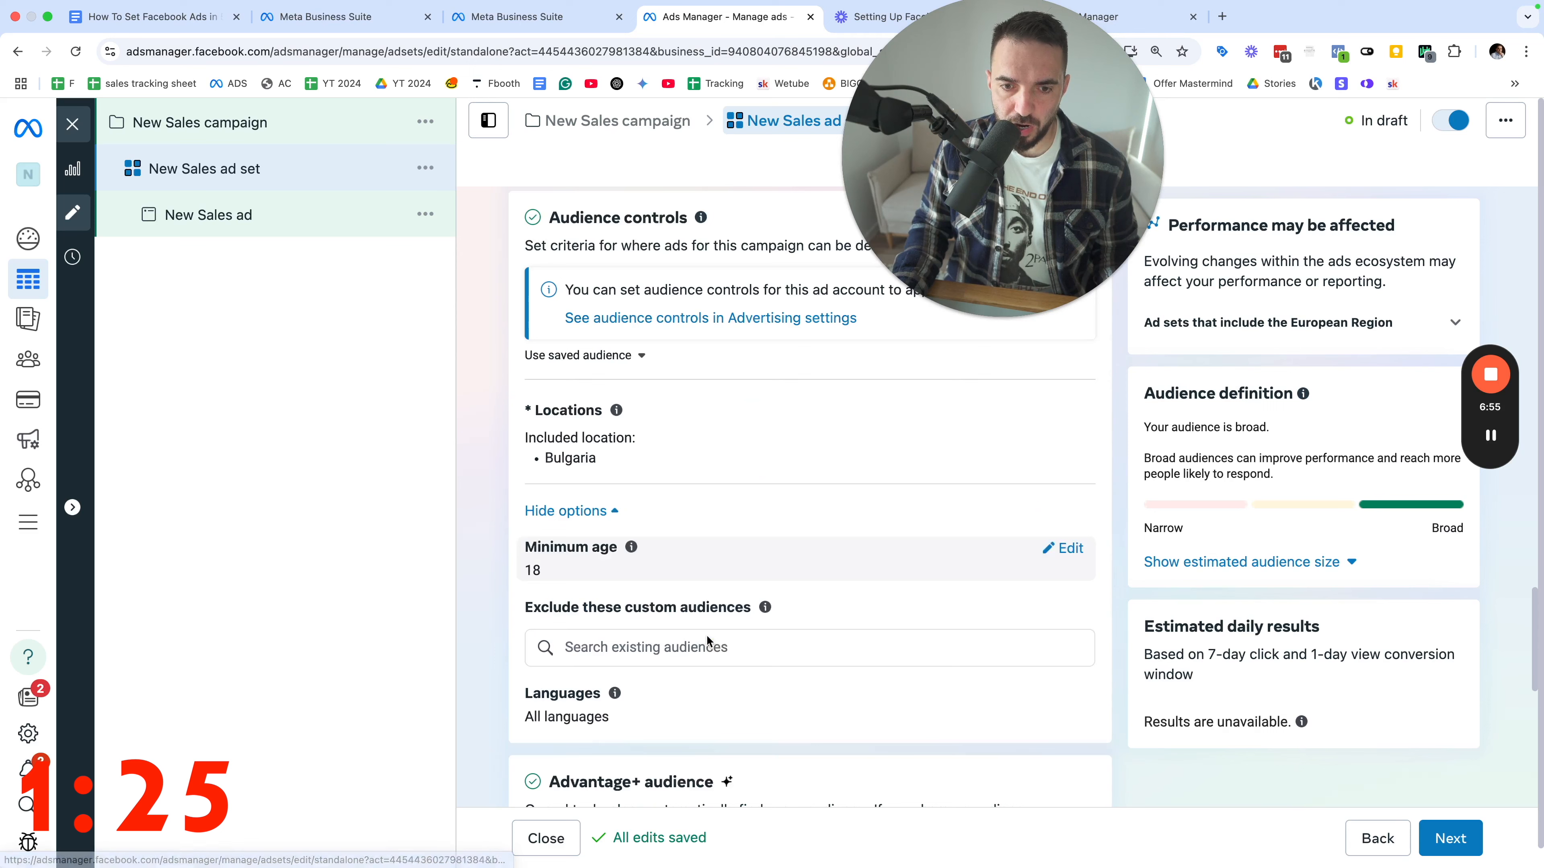
scroll(970, 579, down, 4)
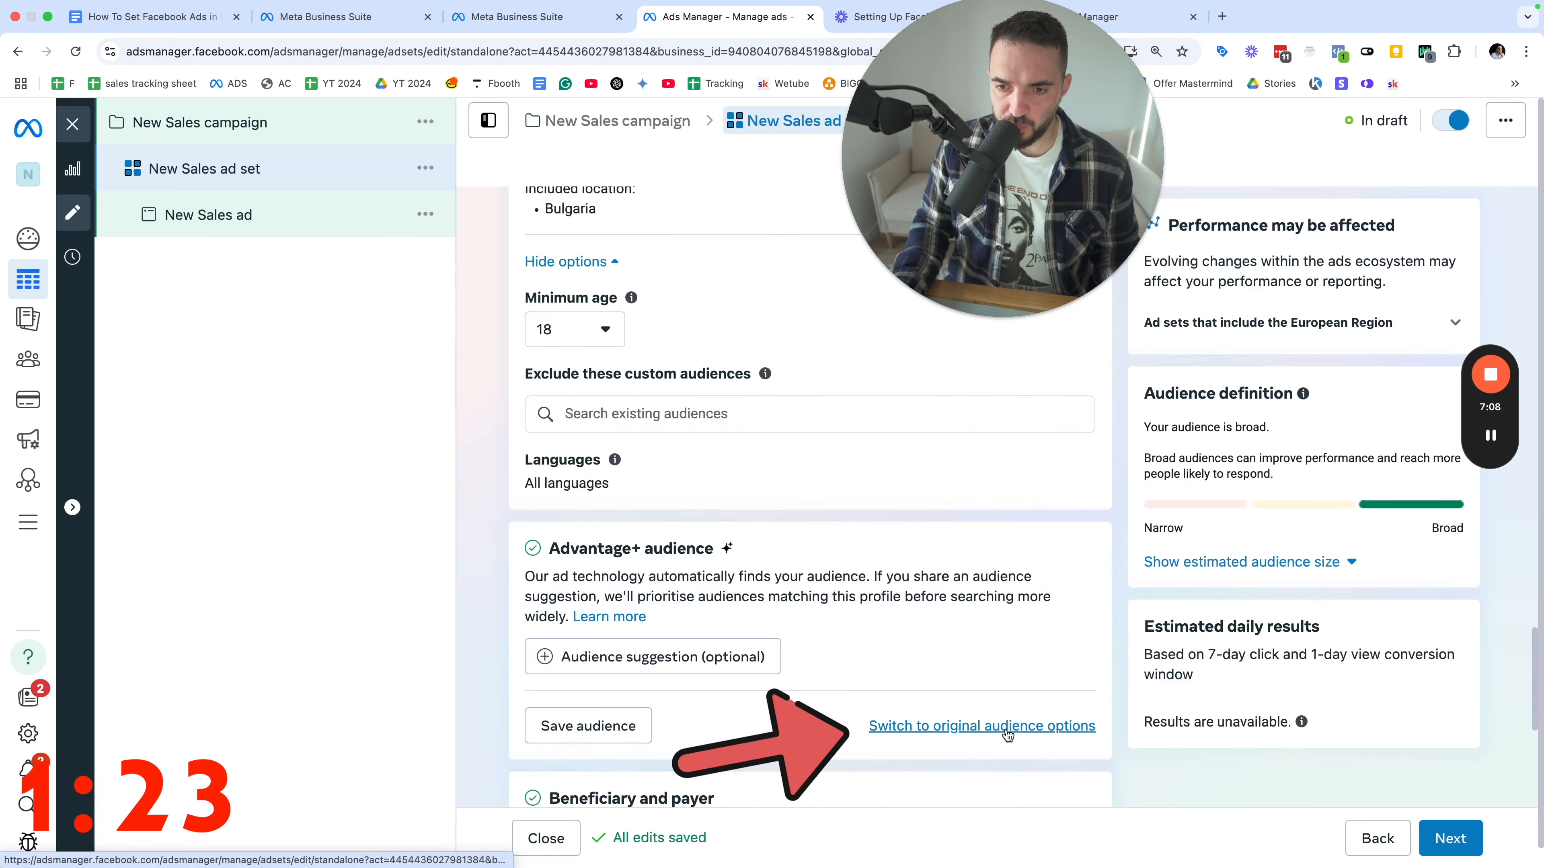
click(933, 735)
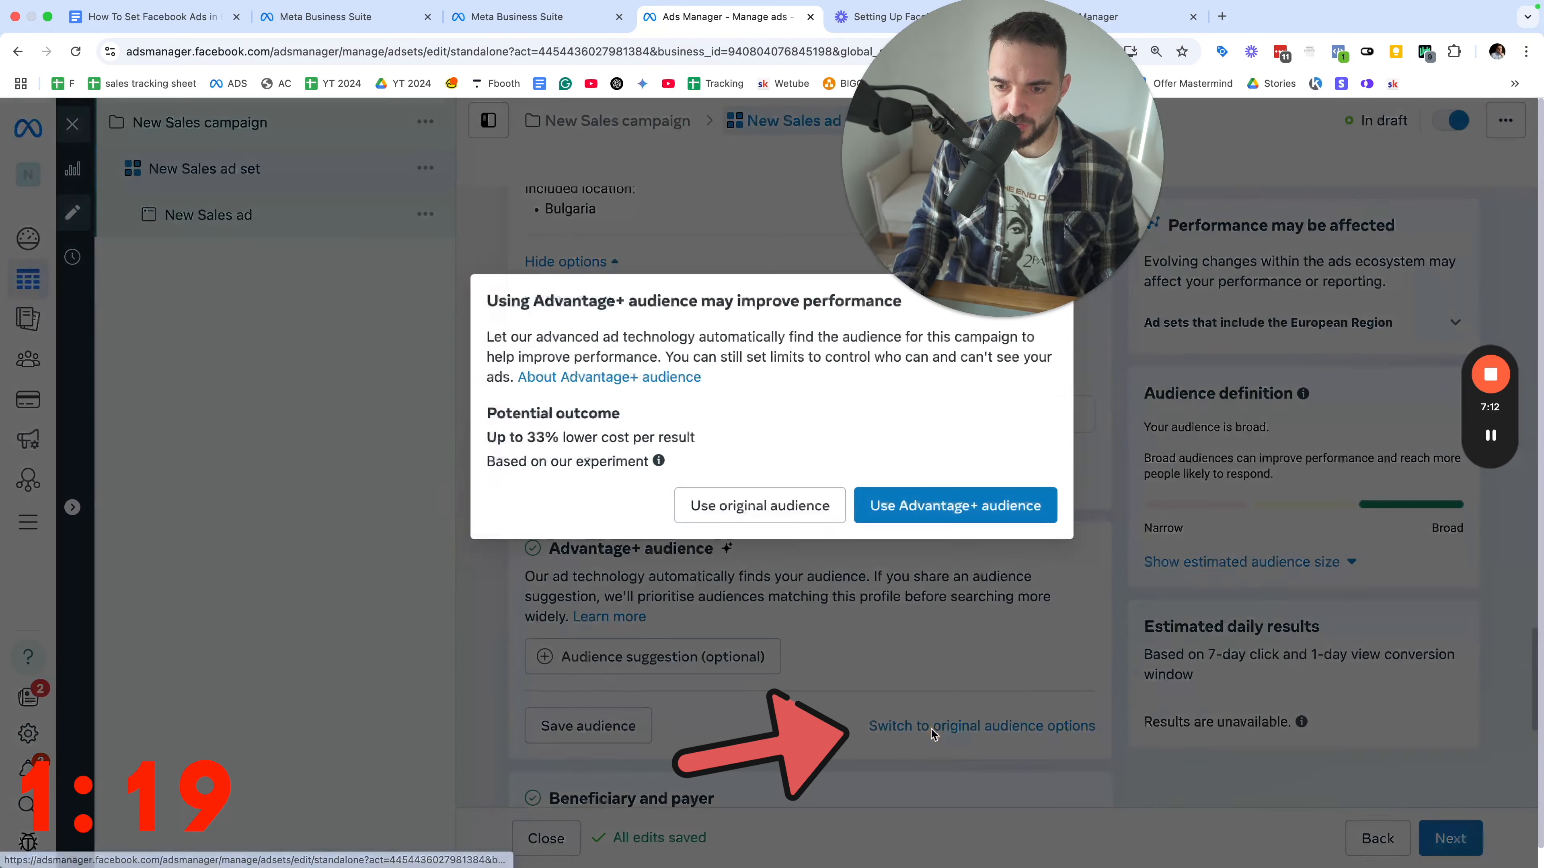
click(729, 520)
Edit the audience locations to target the United States instead of Bulgaria.
scroll(700, 517, down, 10)
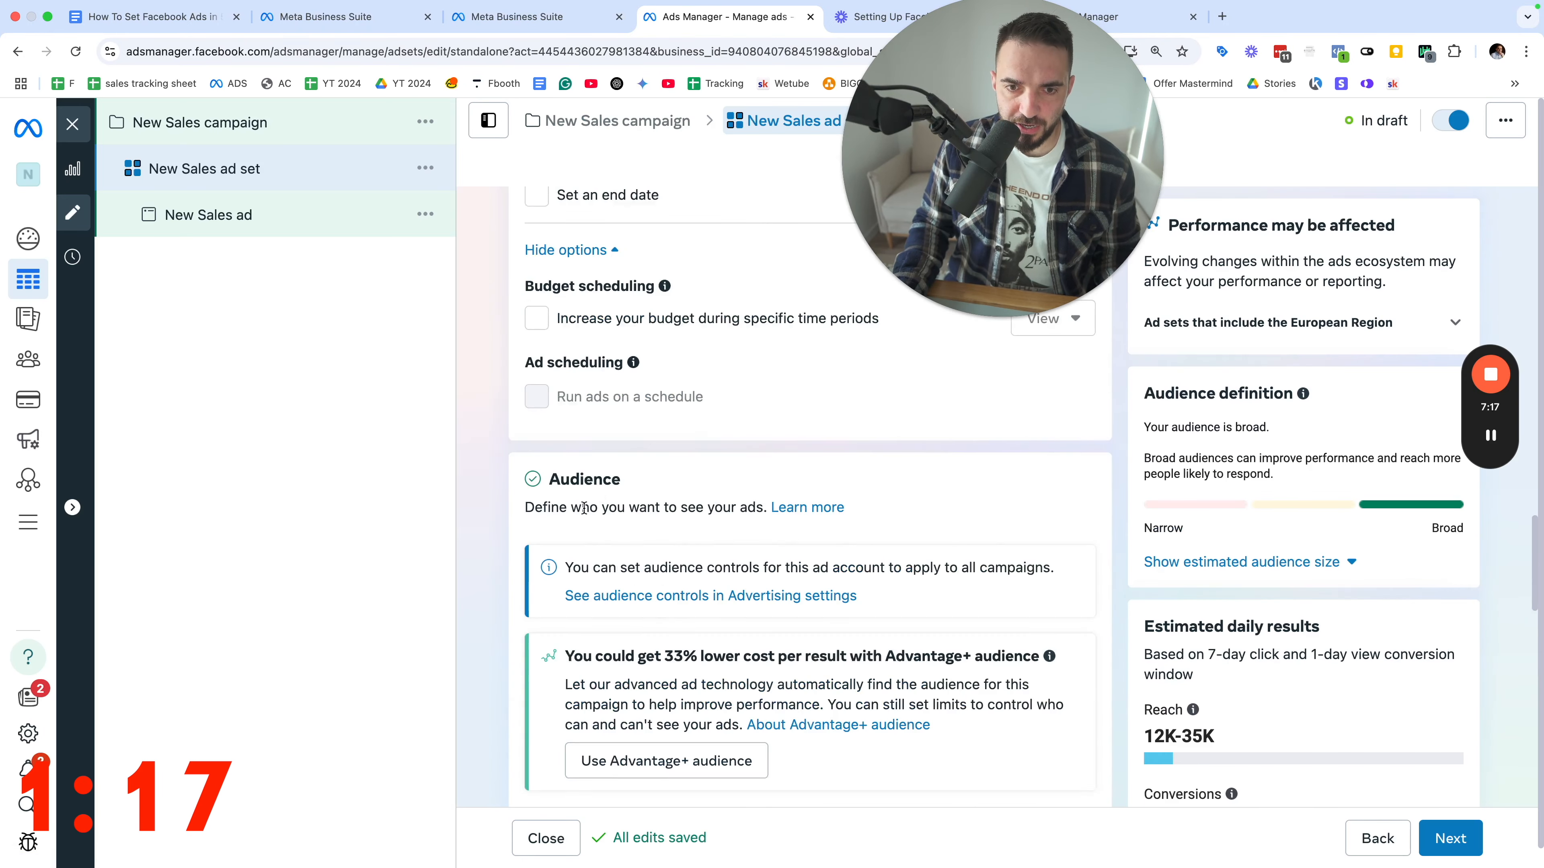
scroll(683, 538, down, 2)
click(1060, 611)
scroll(912, 608, down, 3)
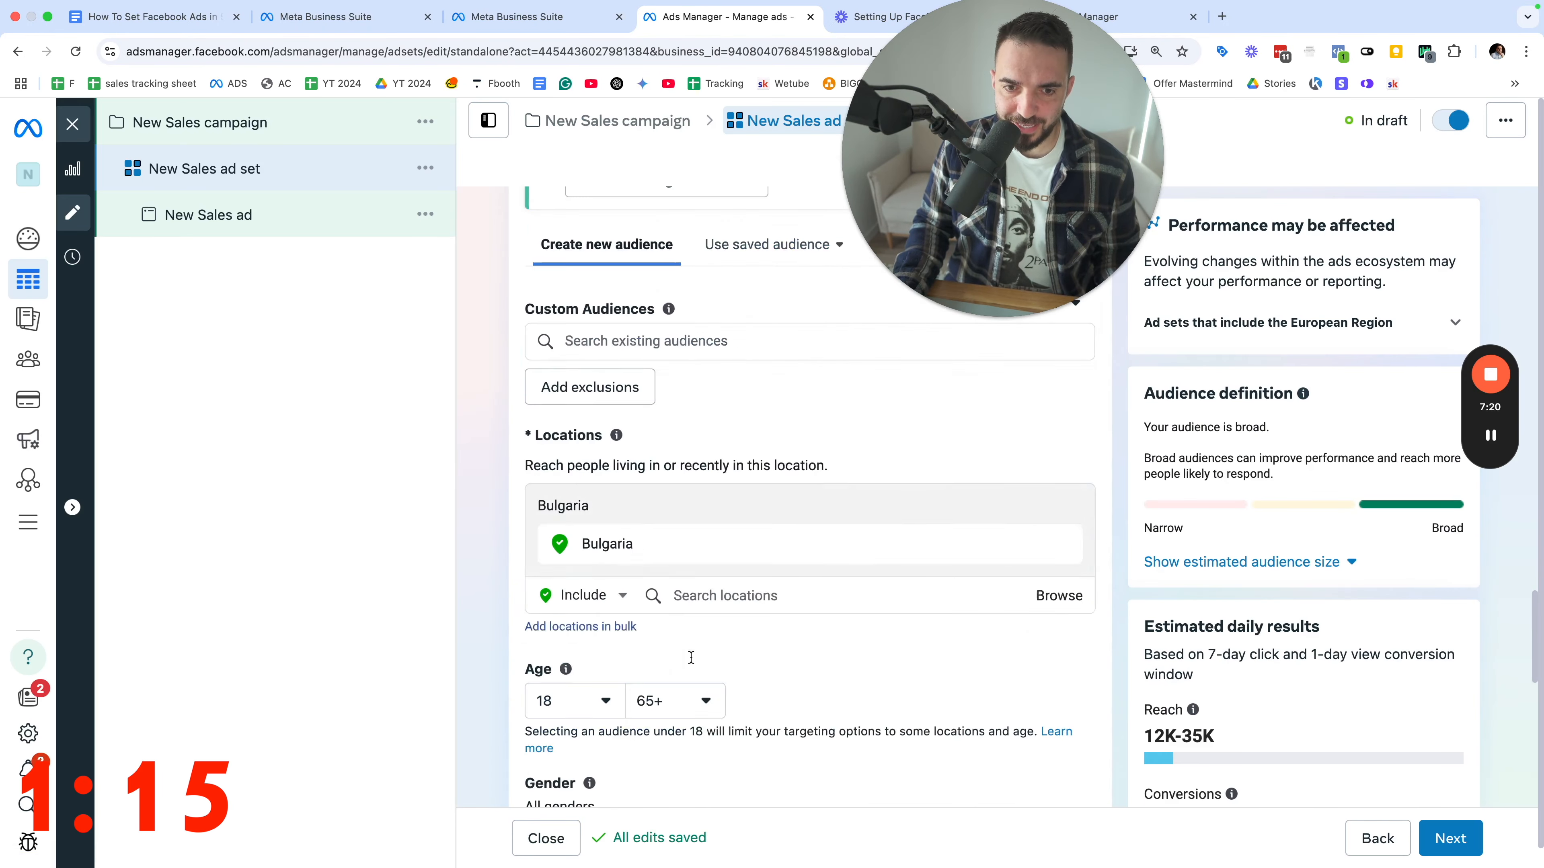
click(784, 595)
text(united states)
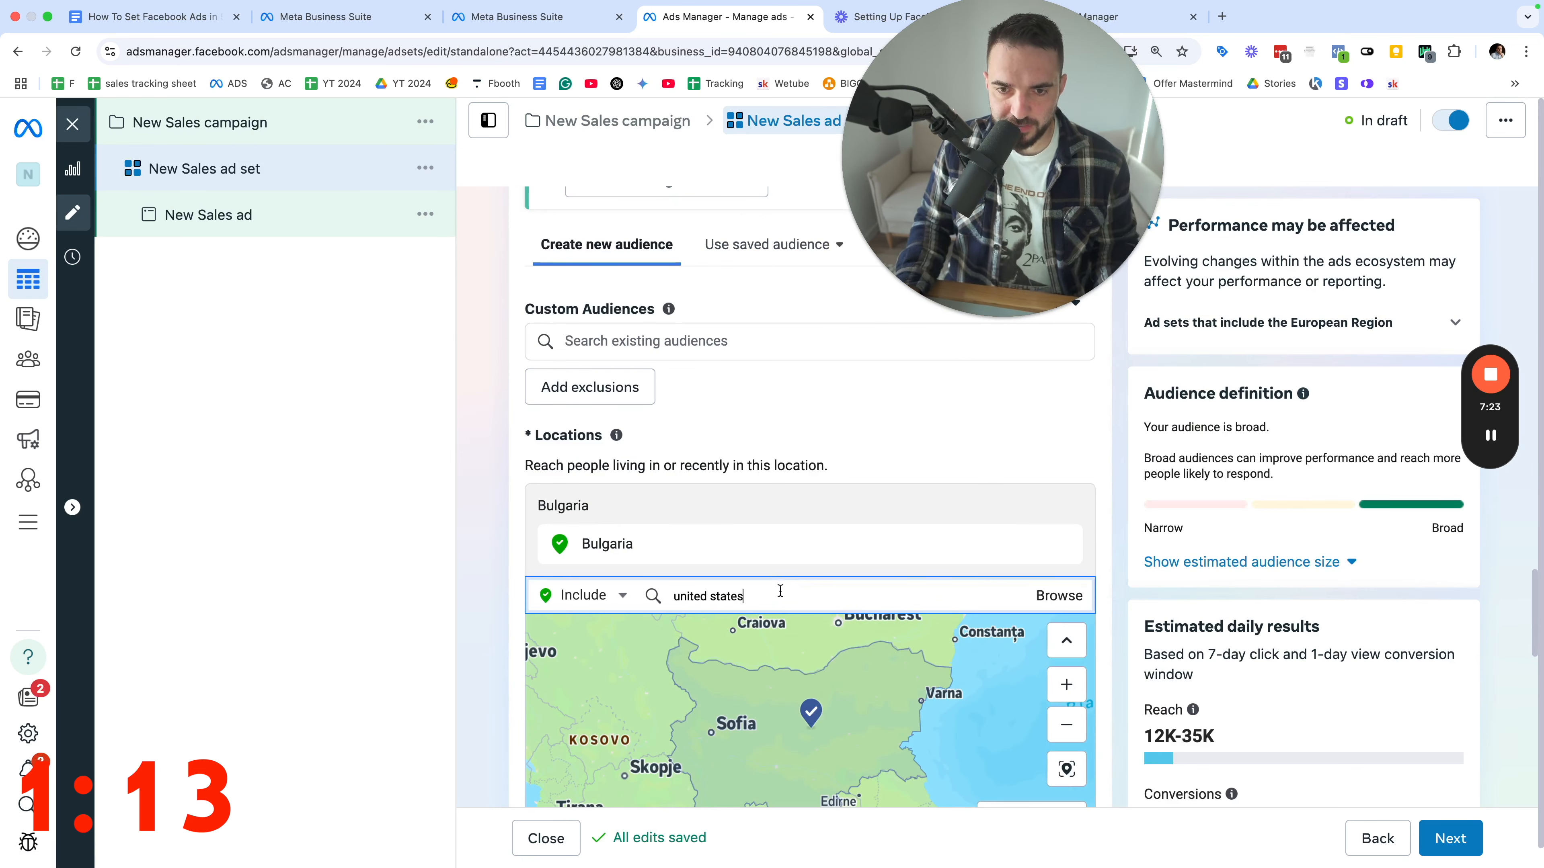
click(1062, 506)
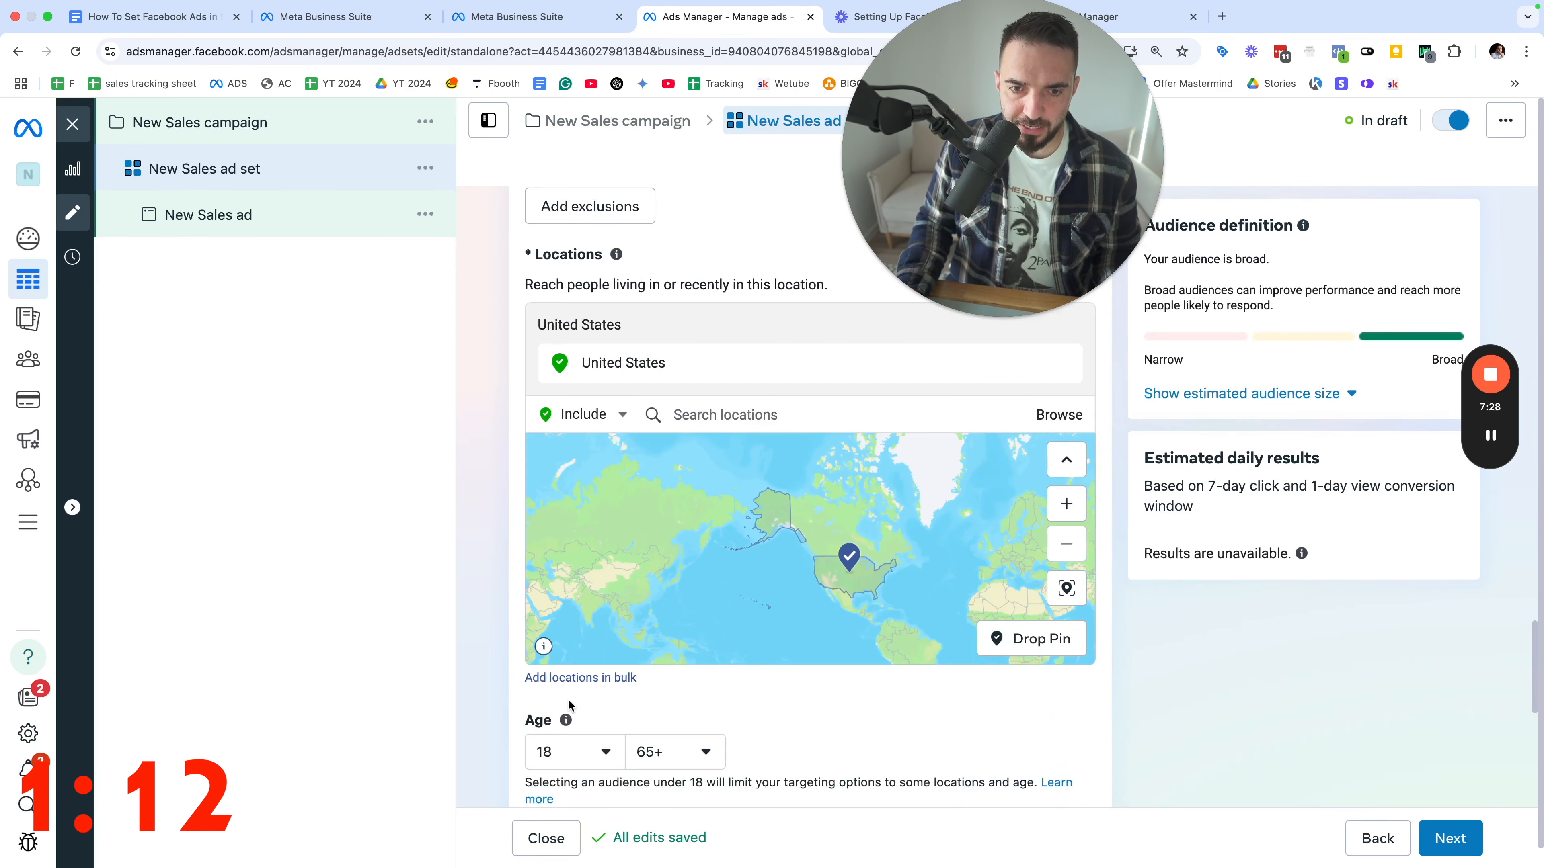
Keep the audience age range at 18 to 65+ and set the gender to Men.
scroll(570, 707, down, 4)
click(551, 498)
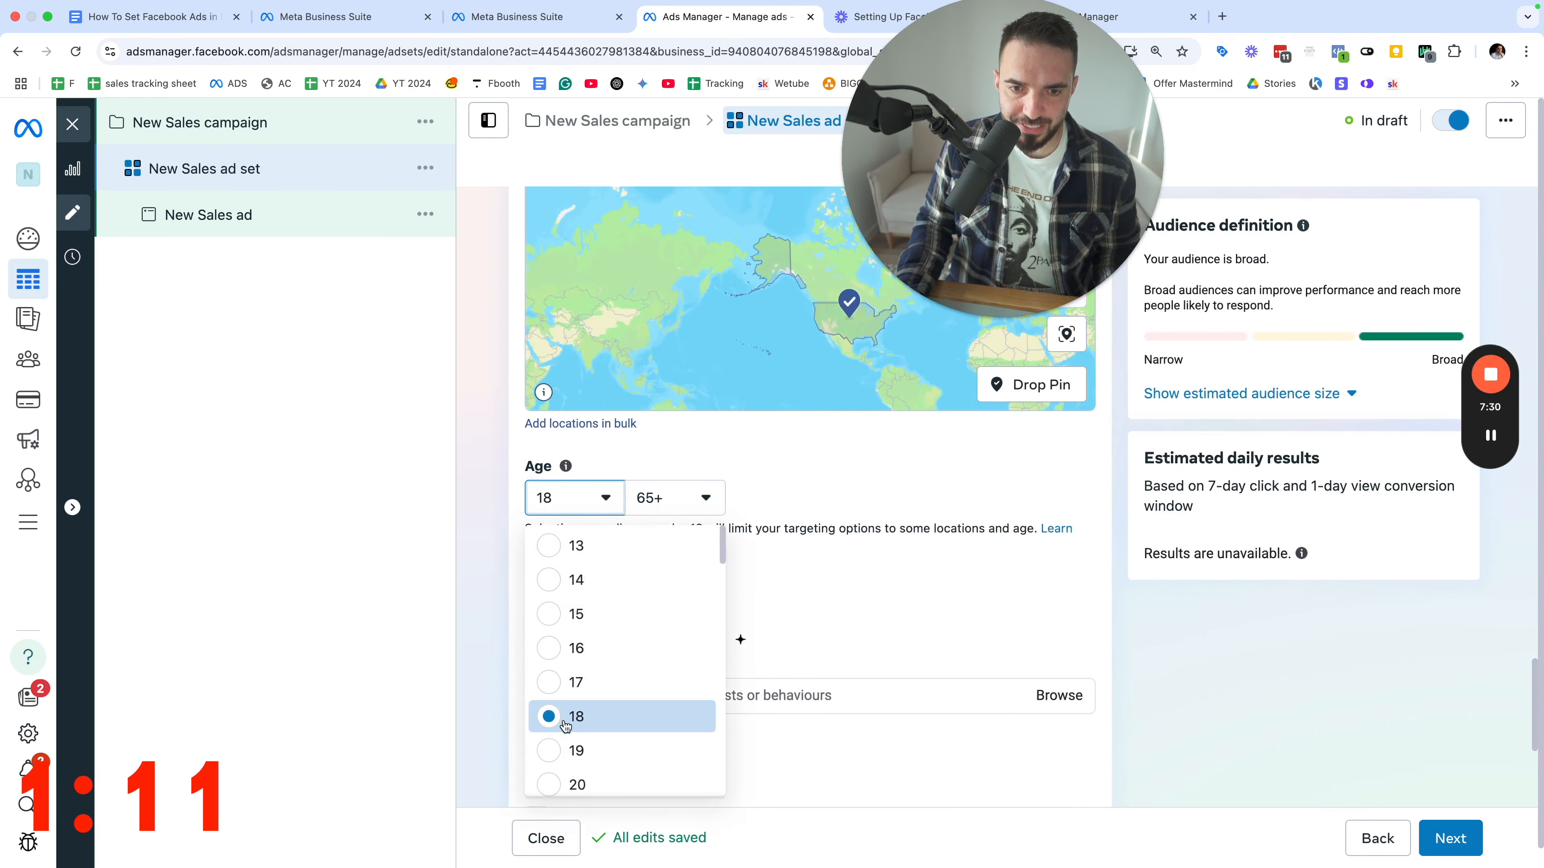
click(685, 508)
click(479, 593)
click(1047, 588)
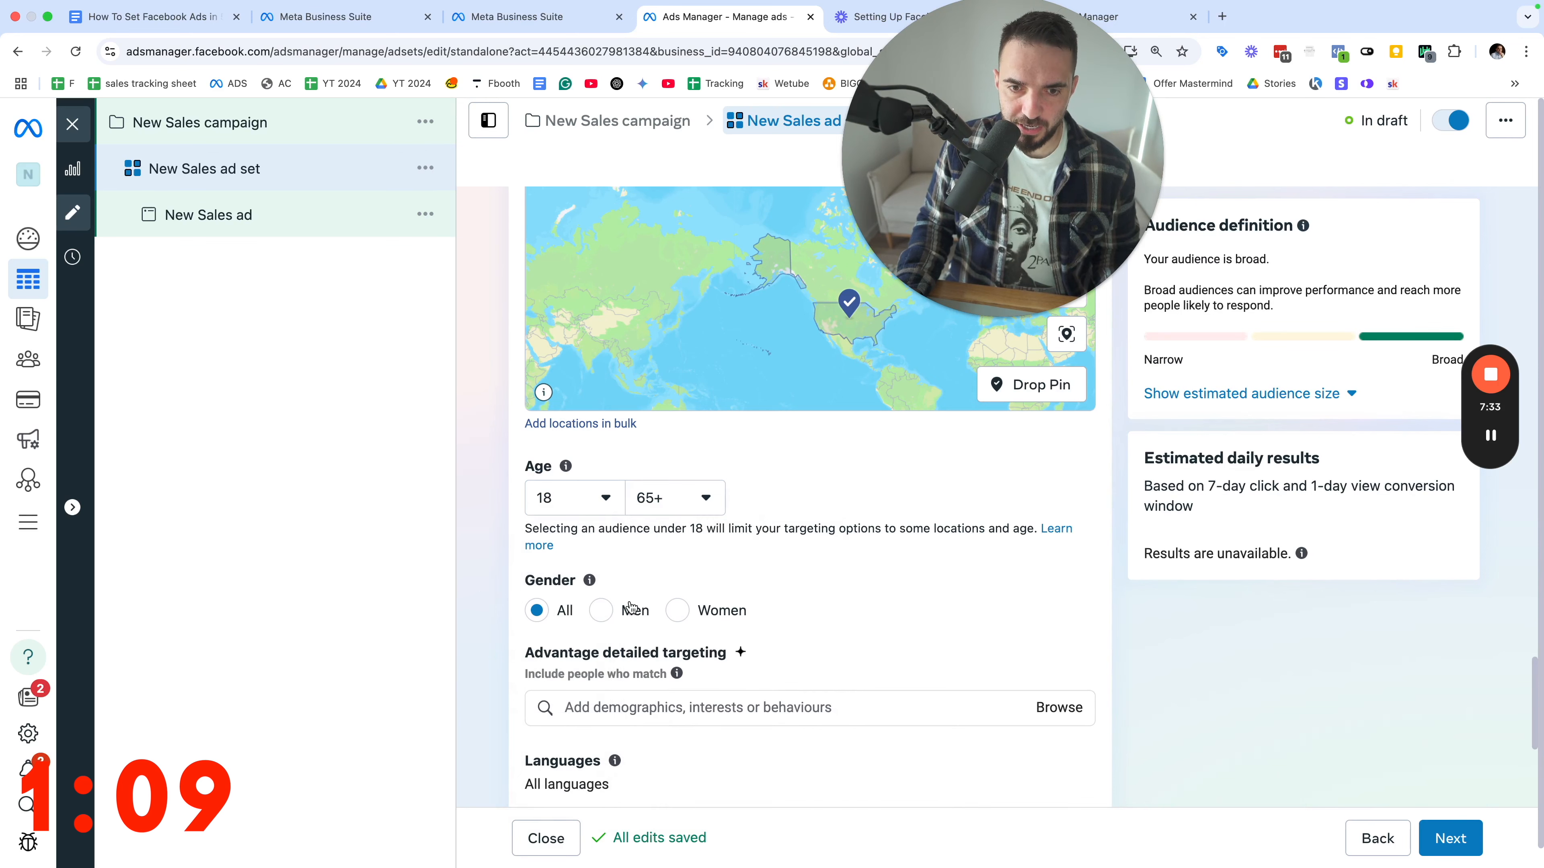
click(627, 611)
Search detailed targeting for "fitness" and add the Physical fitness (fitness) interest.
scroll(620, 577, down, 3)
mouse_move(682, 524)
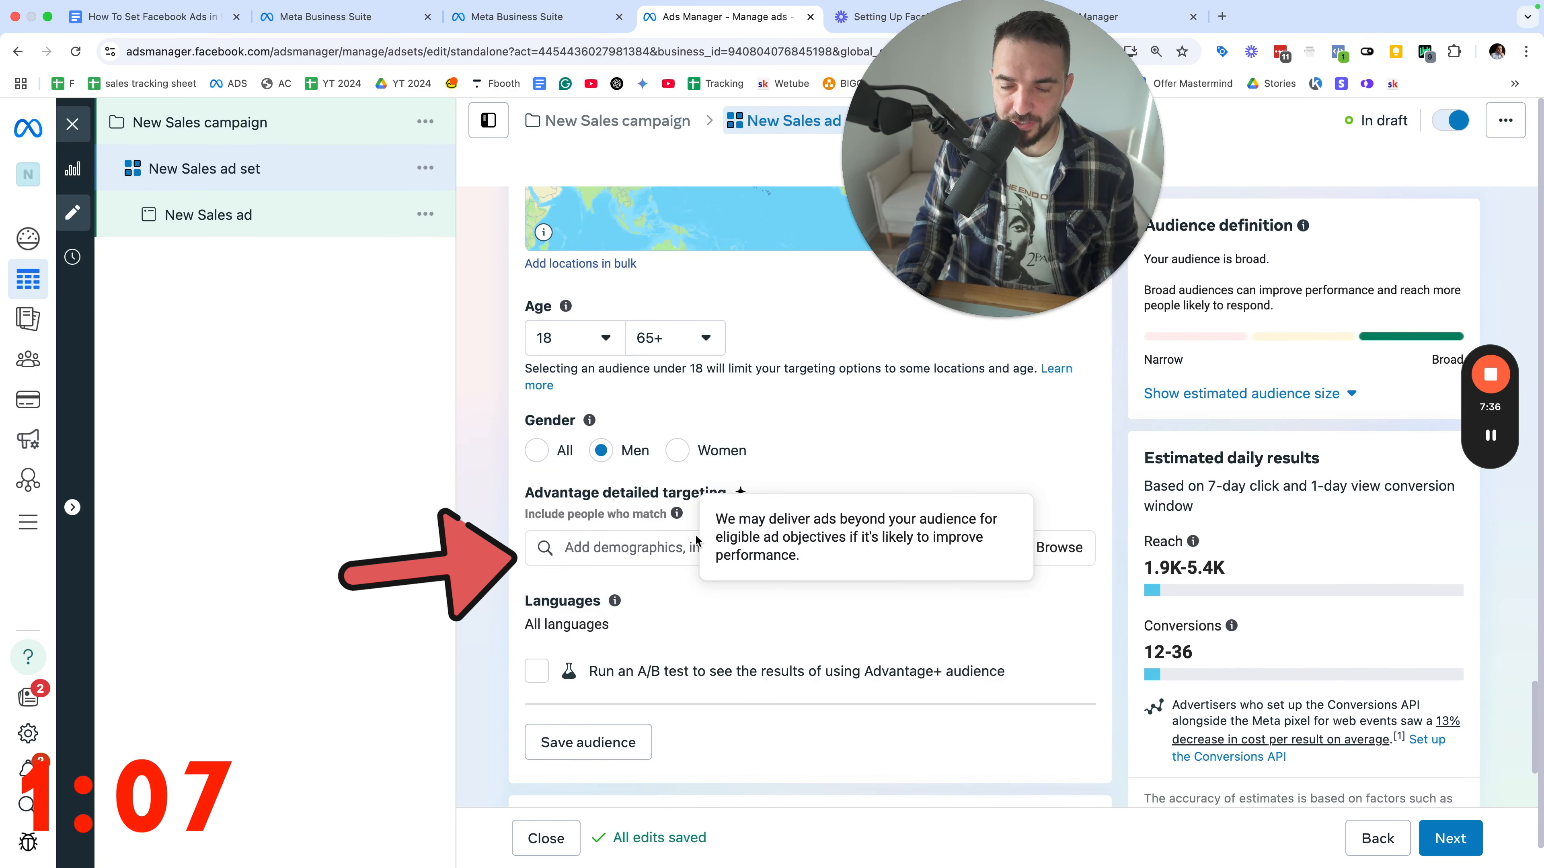
click(621, 548)
text(fitness)
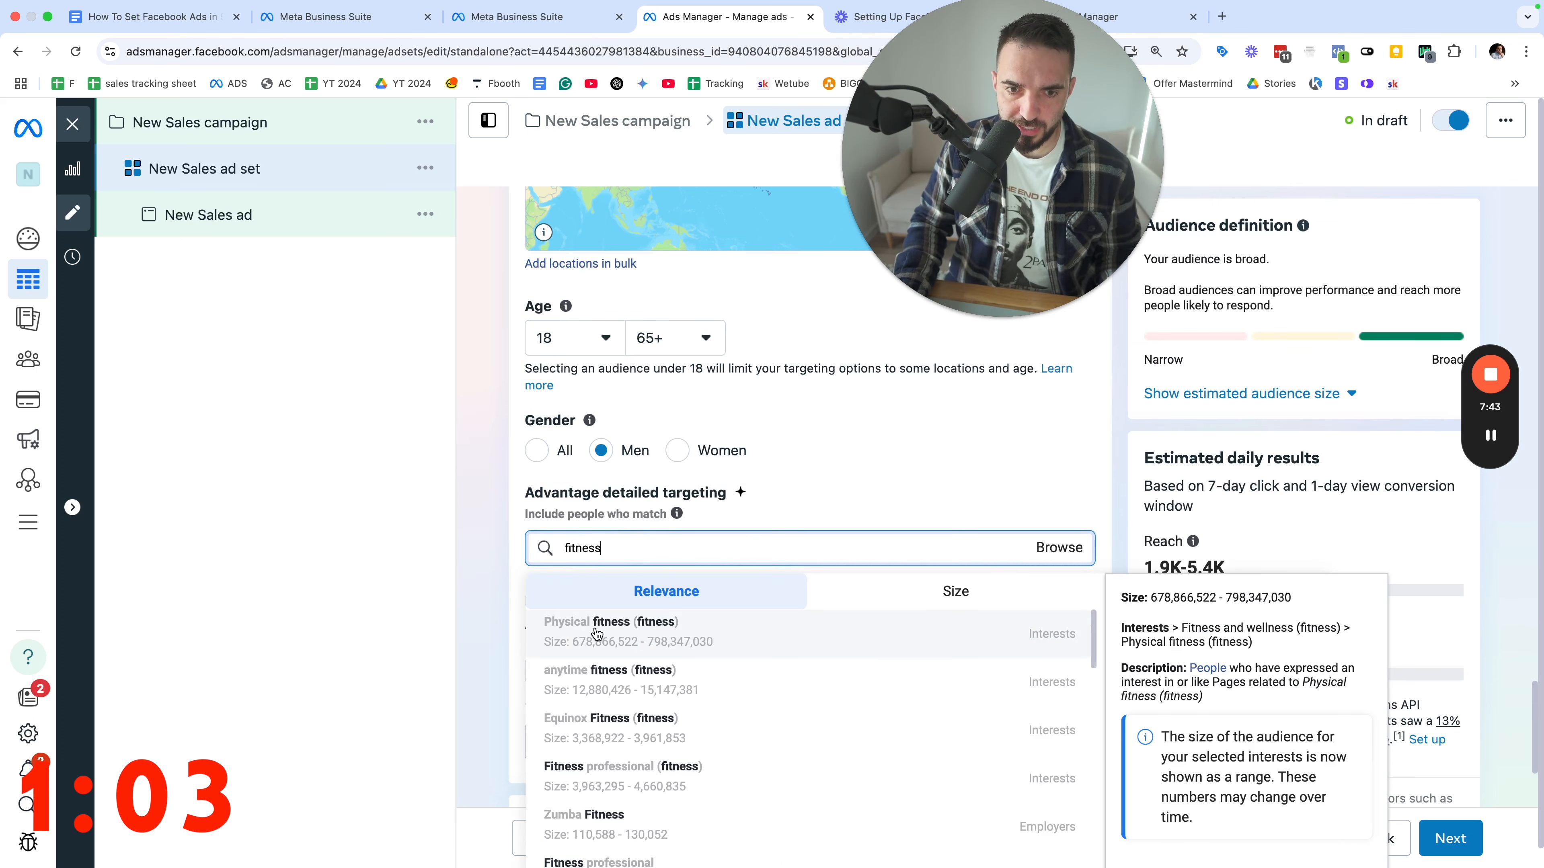
click(602, 630)
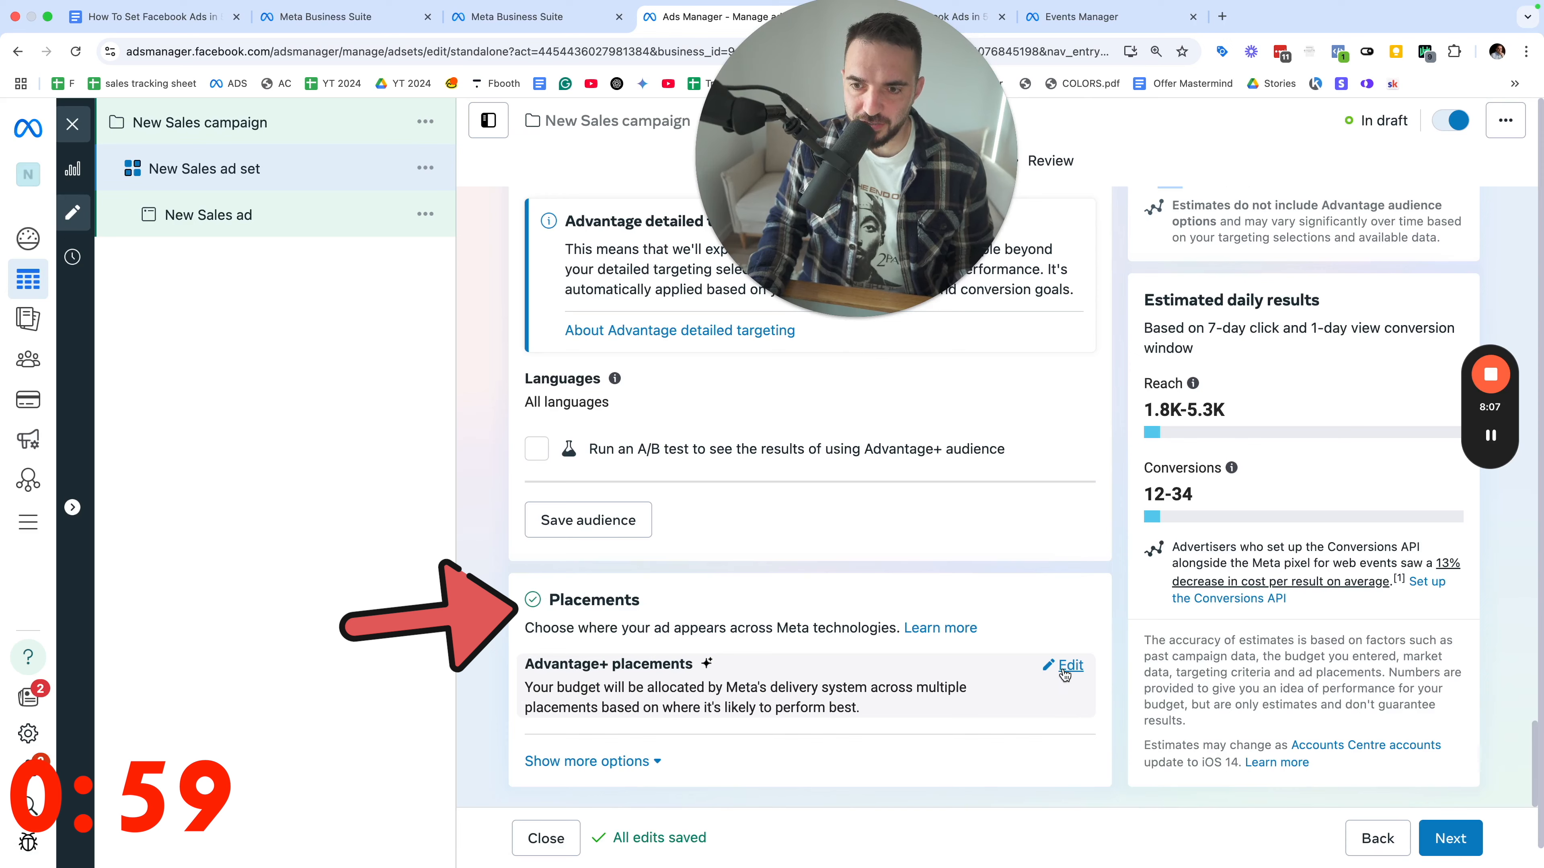
Switch to Manual placements to review the available platforms and placements, and return to Advantage+ placements.
click(1064, 665)
click(584, 680)
scroll(641, 630, down, 5)
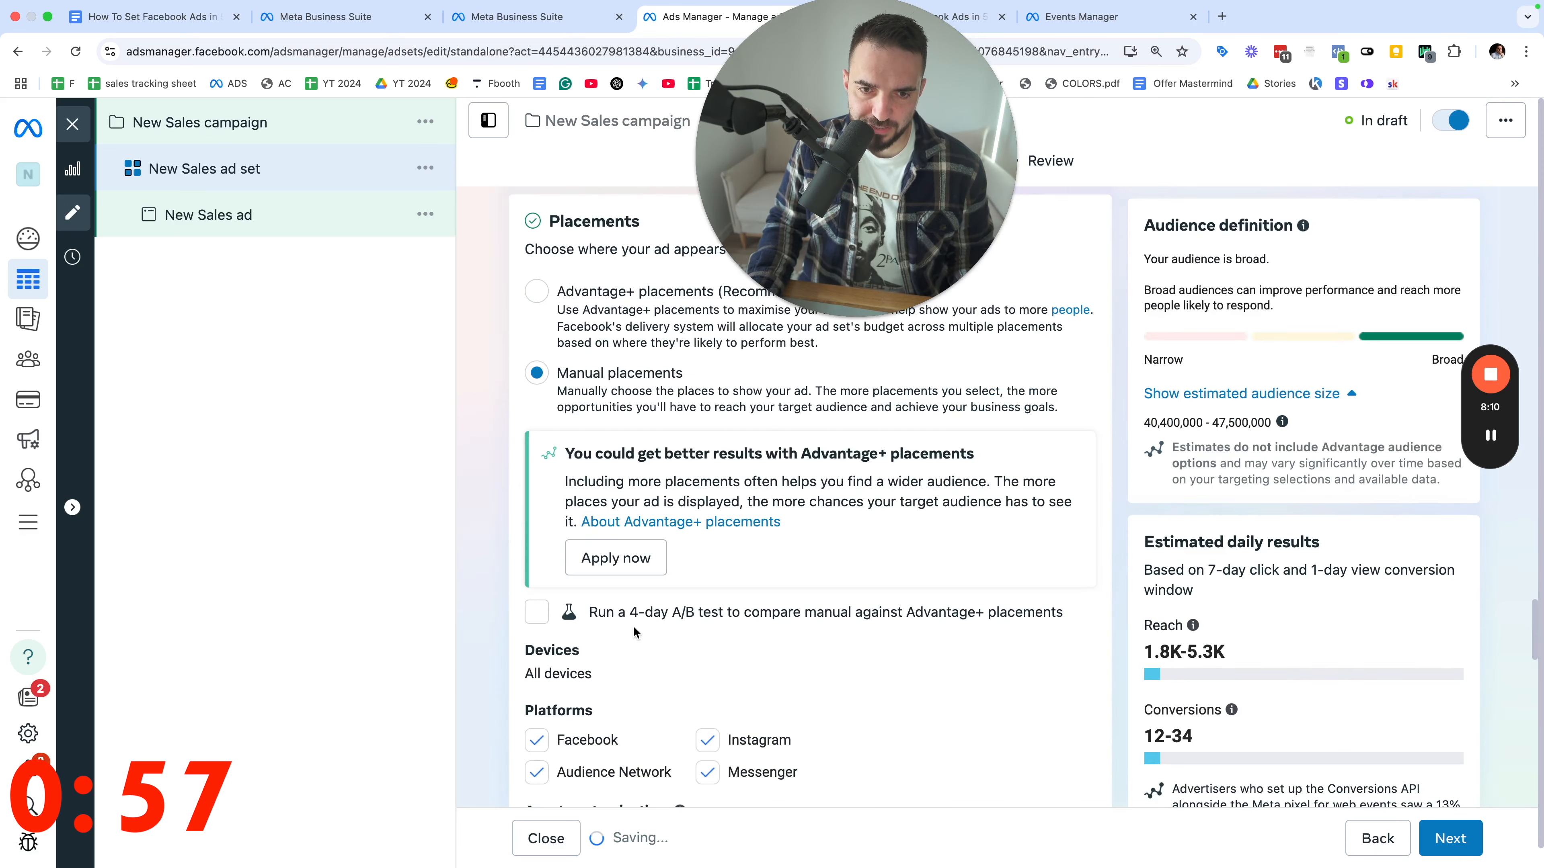
scroll(642, 636, down, 4)
scroll(882, 596, down, 7)
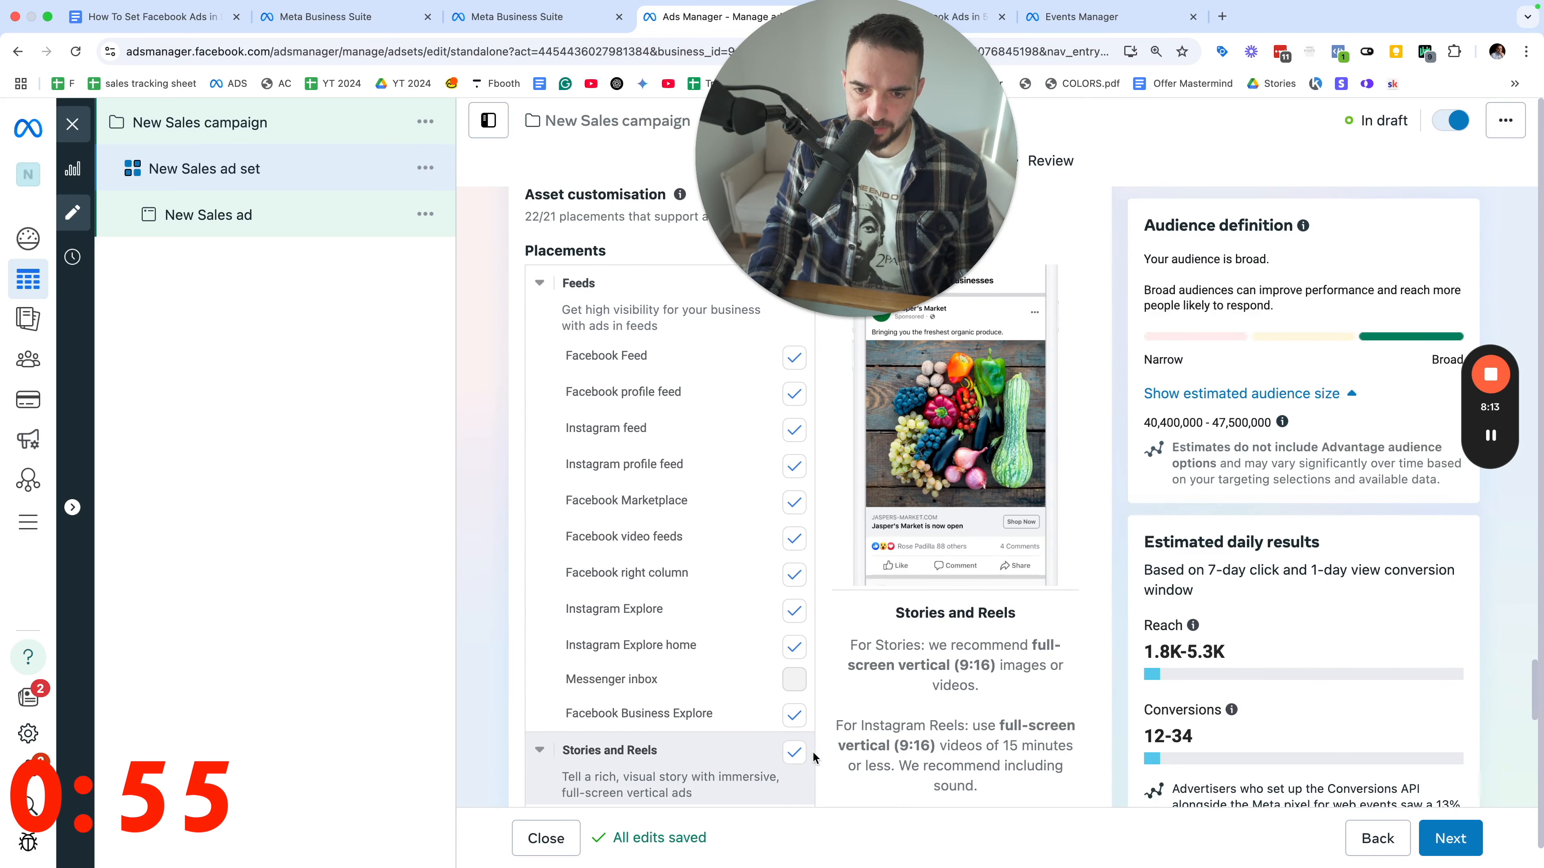
scroll(724, 599, up, 8)
scroll(724, 599, up, 6)
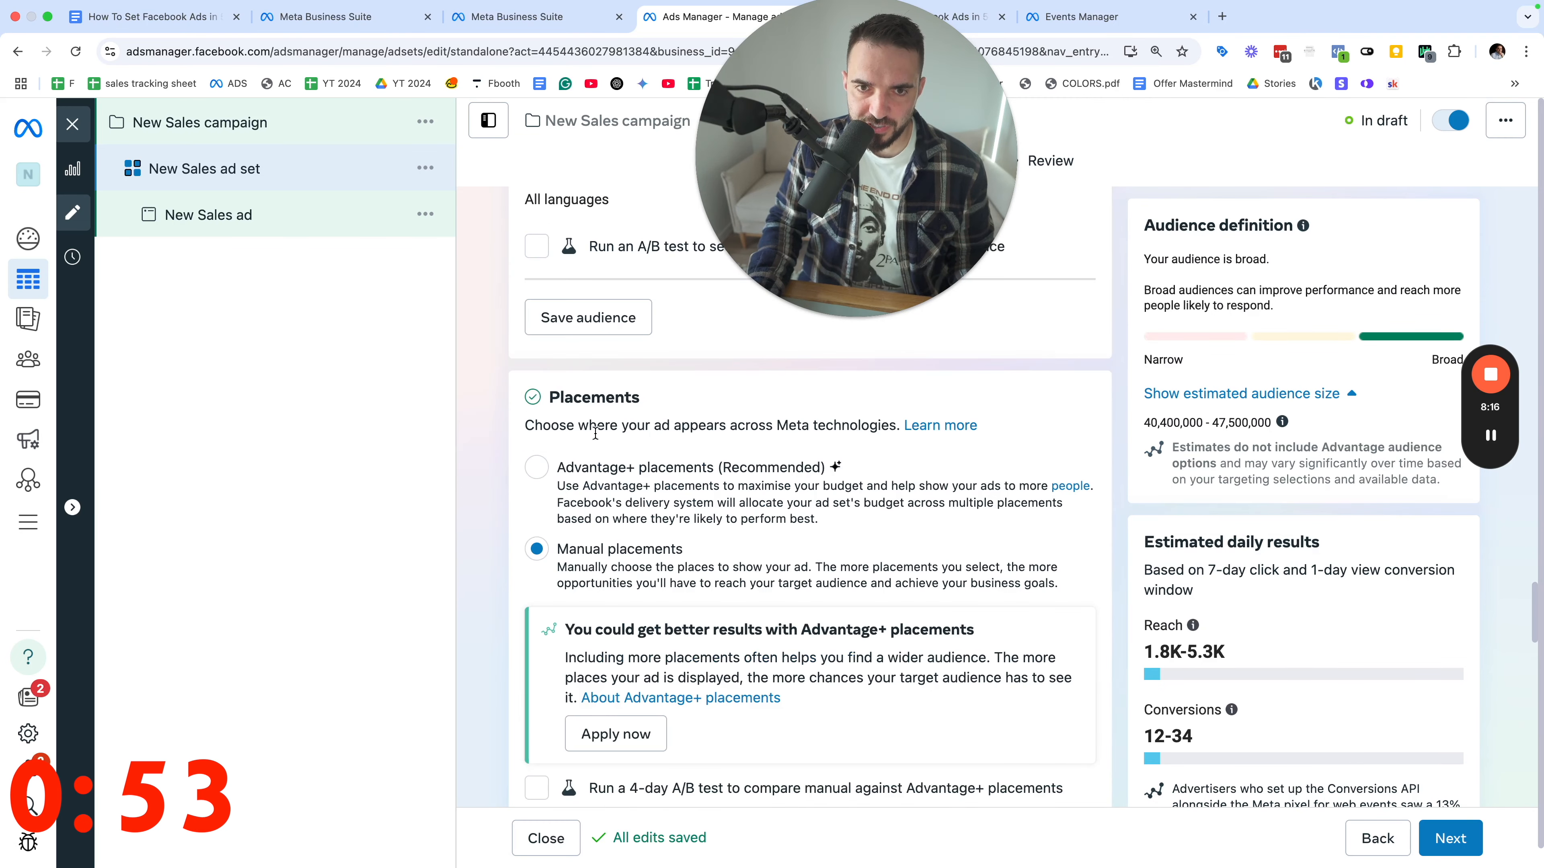
click(550, 482)
Continue to the ad settings, review the identity and format options, and turn off Multi-advertiser ads.
scroll(584, 471, up, 3)
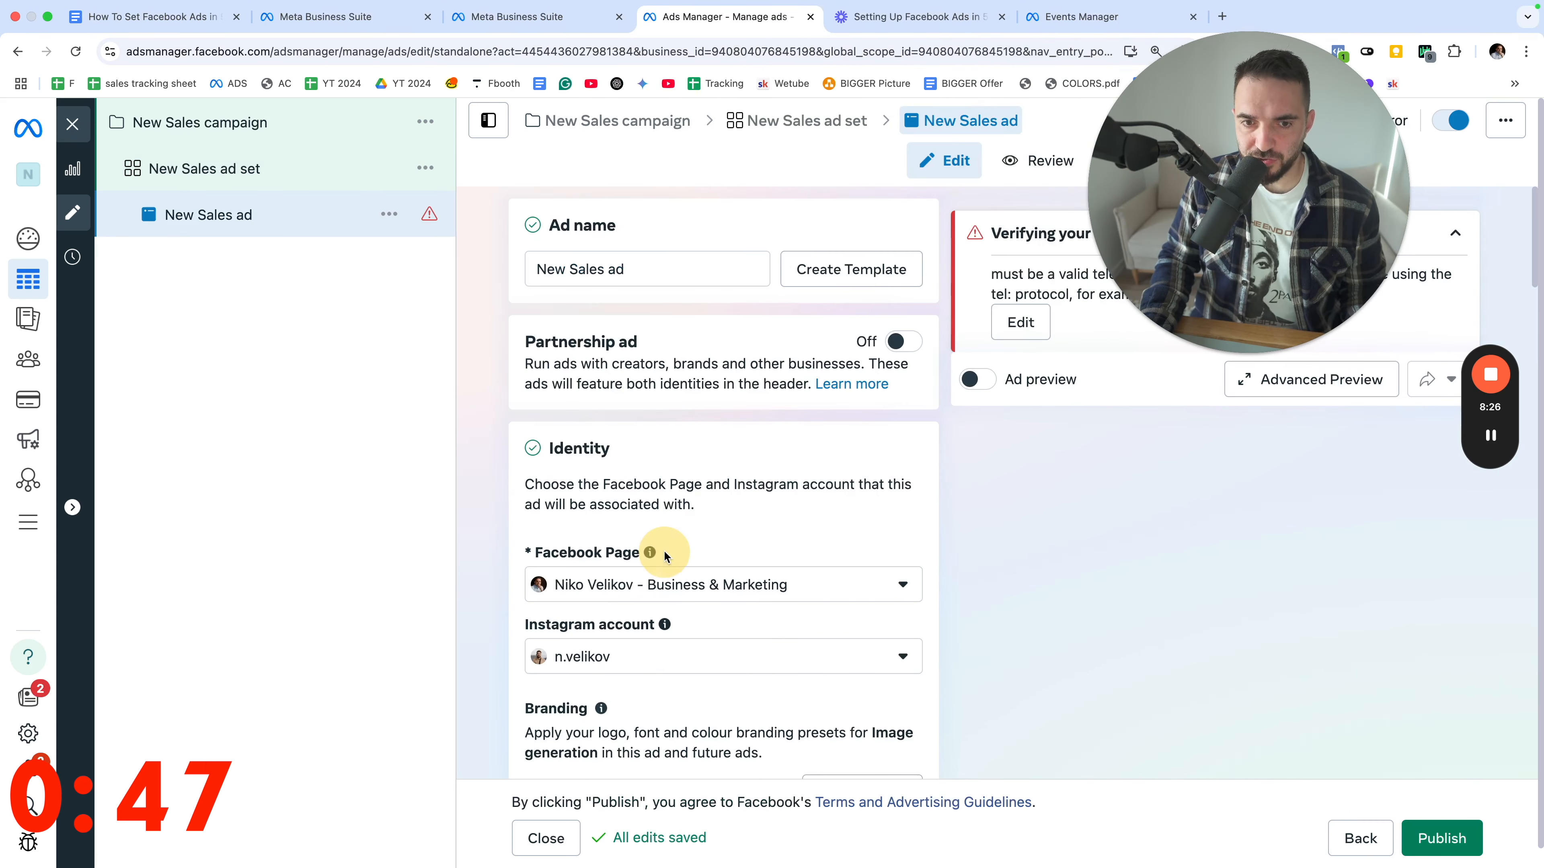
scroll(737, 626, down, 10)
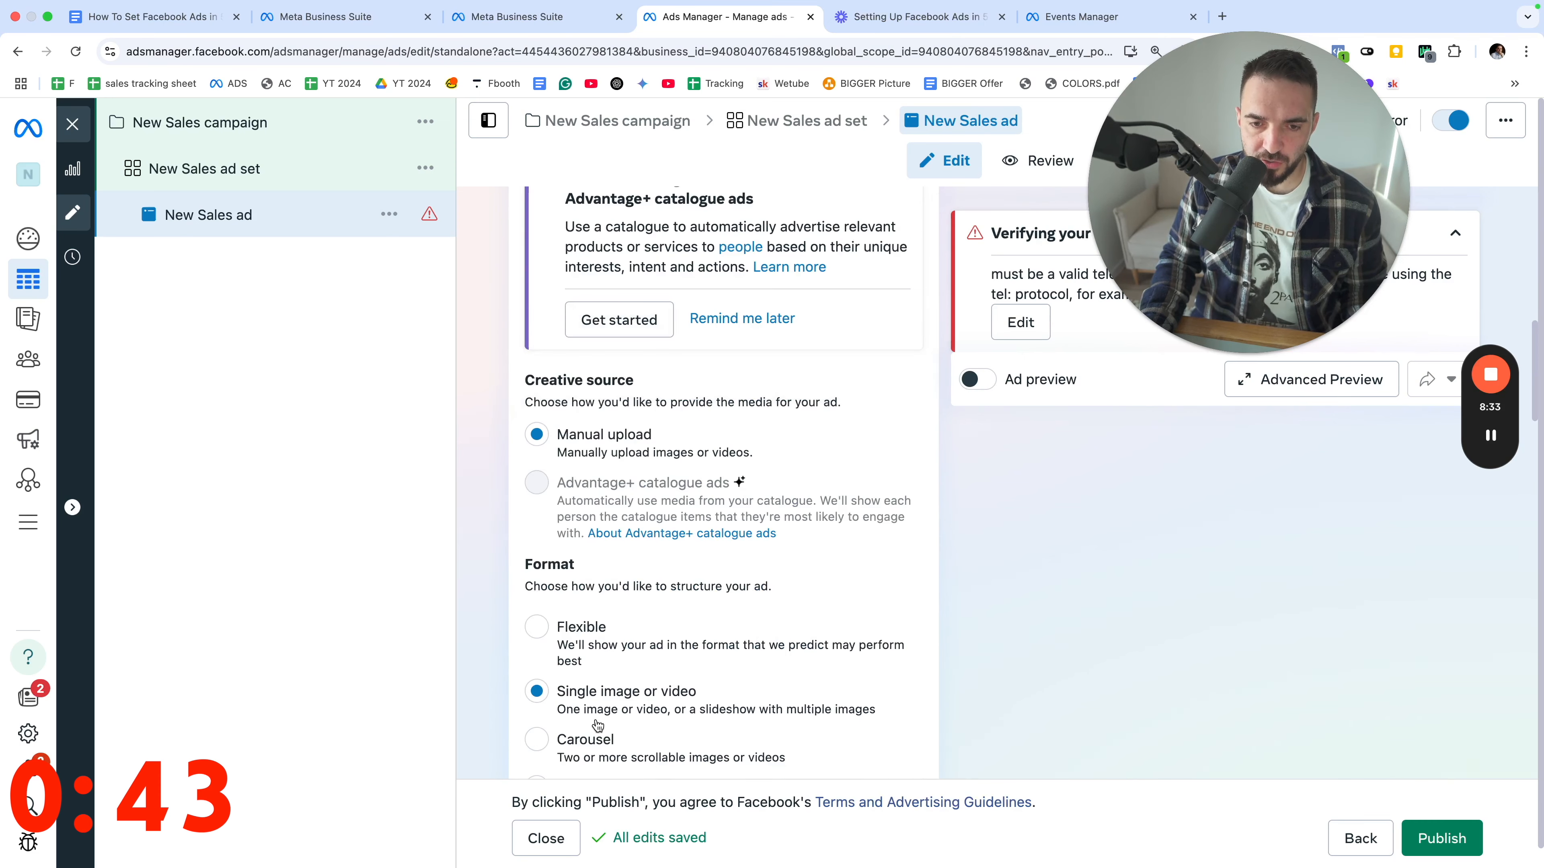
scroll(659, 708, down, 4)
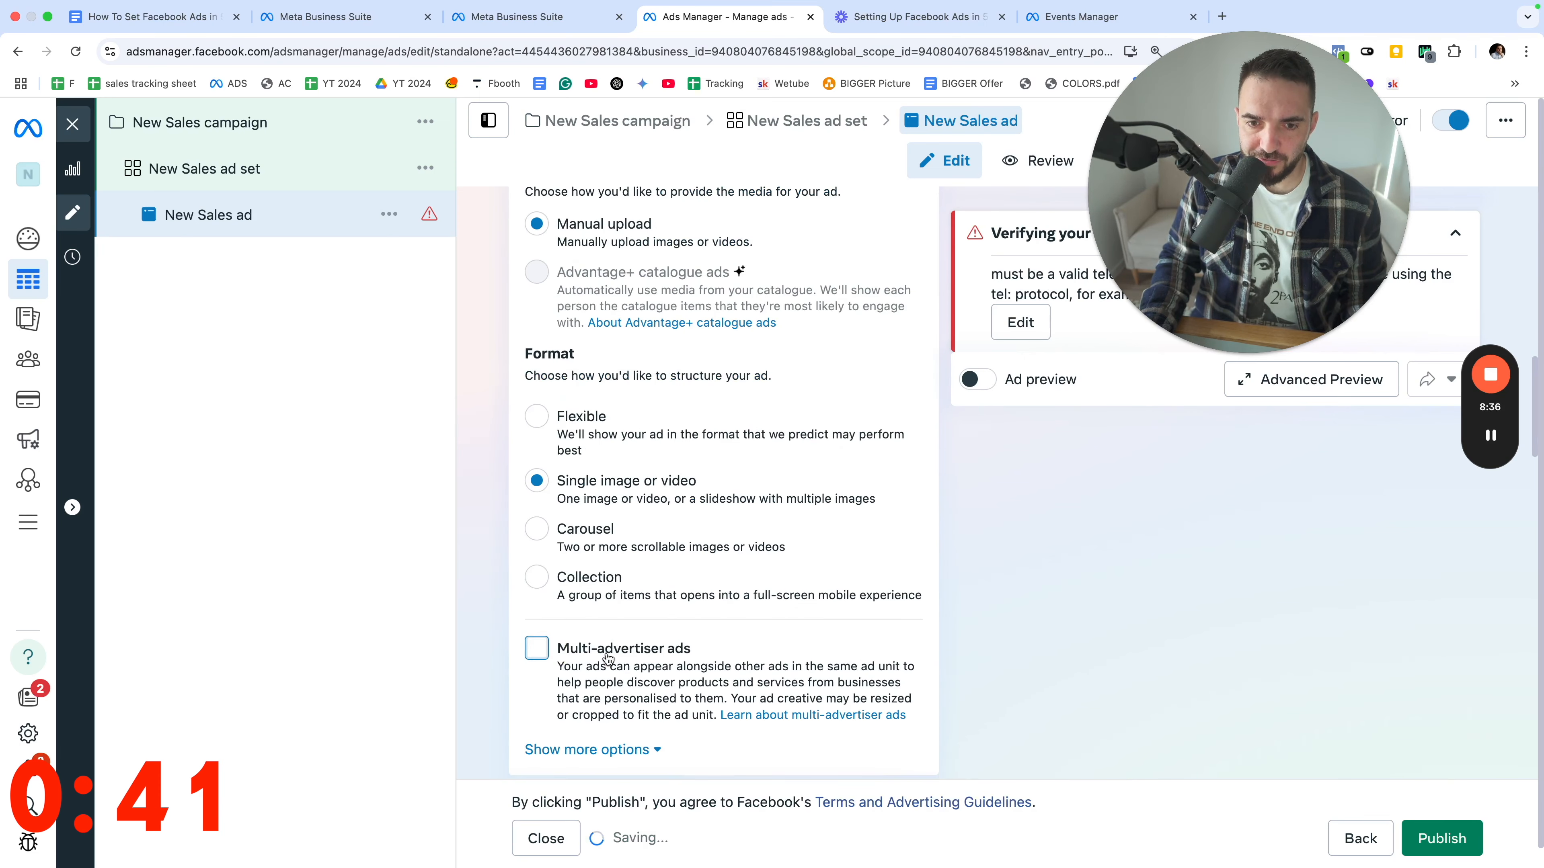
Start setting up the ad creative as an image ad and enter the business website address as the source URL.
scroll(608, 657, down, 8)
click(554, 450)
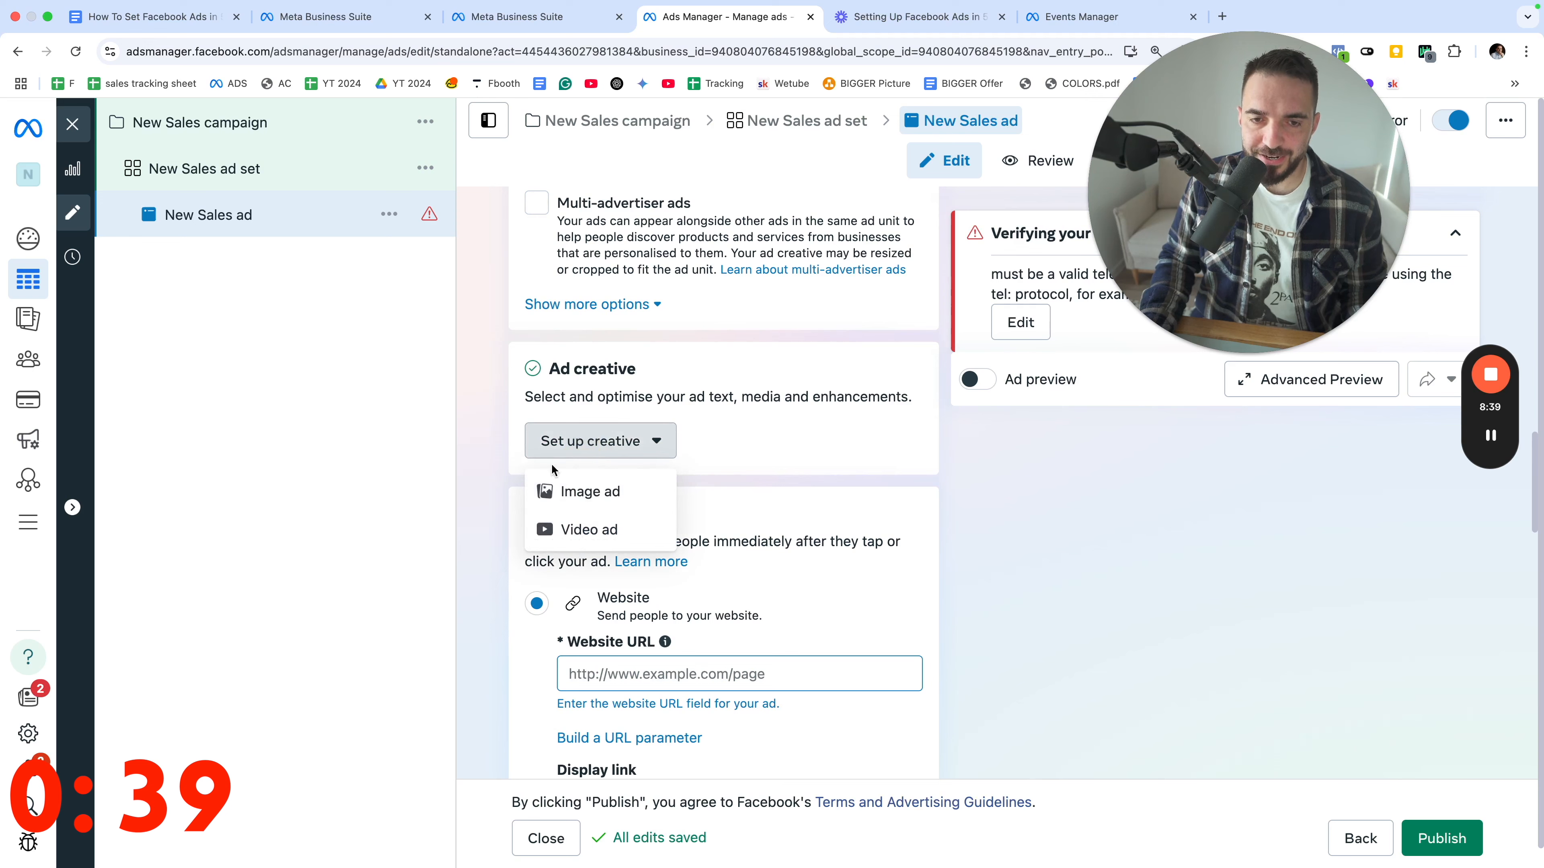
click(568, 490)
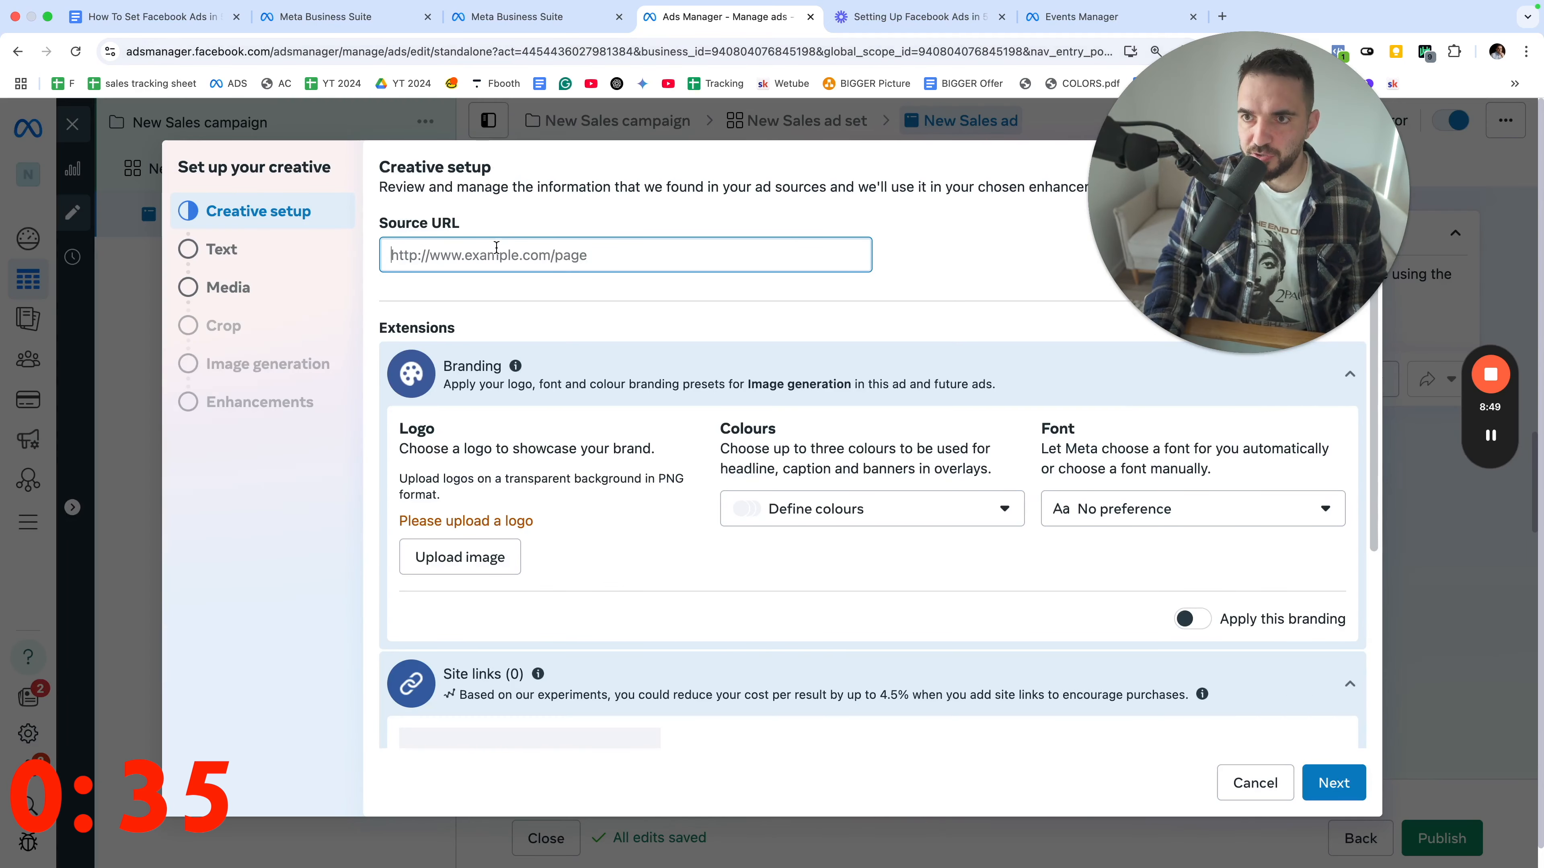
text(ww)
text(w.nikosdilion.com)
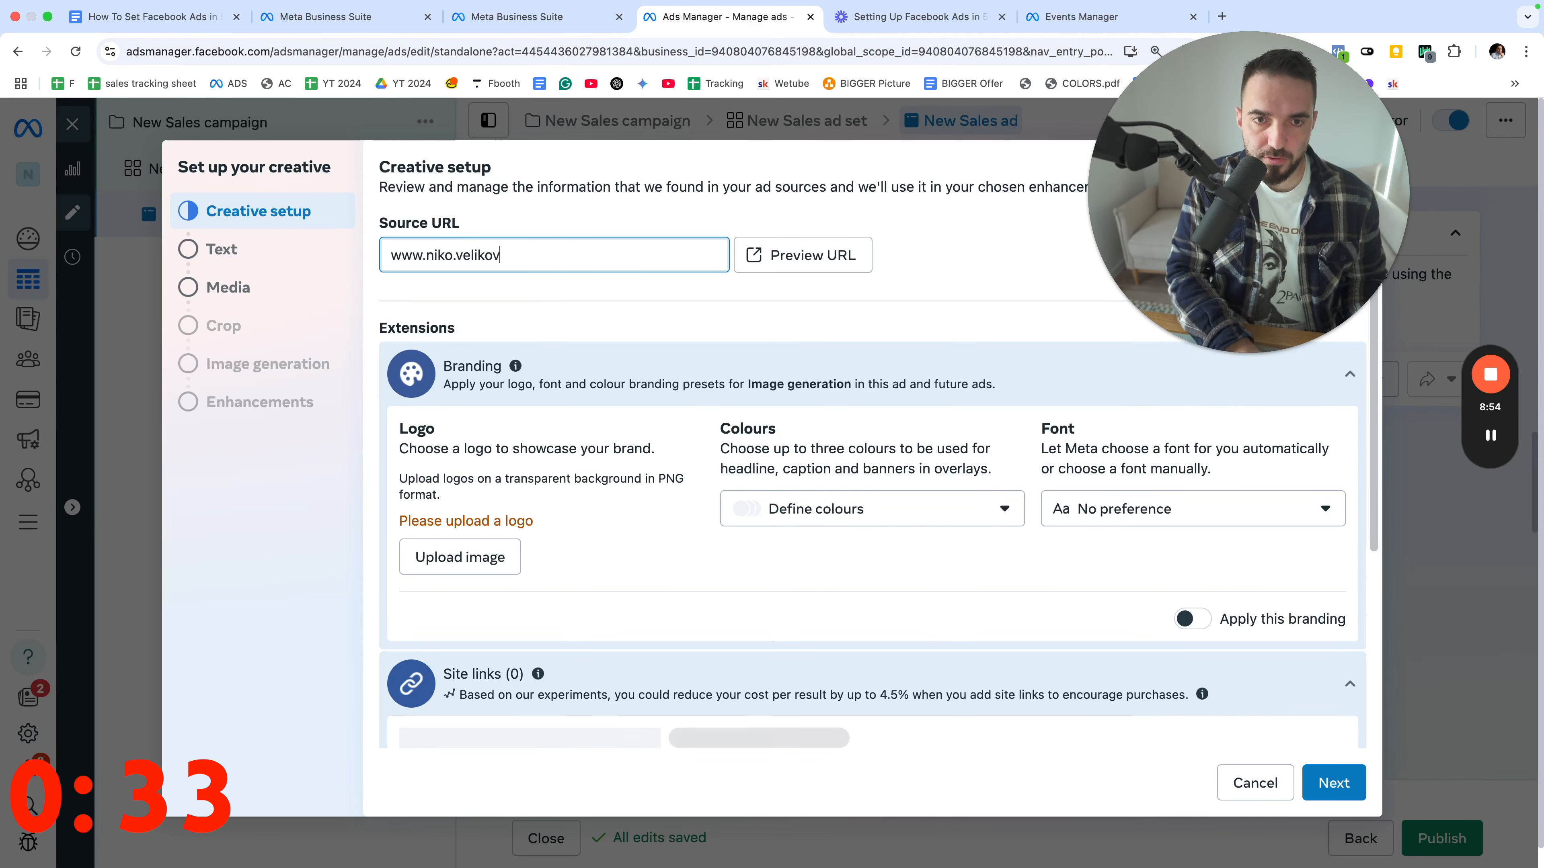
Fill in the ad text with primary text "Ad copy", headline "Headline" and description "Description".
click(430, 254)
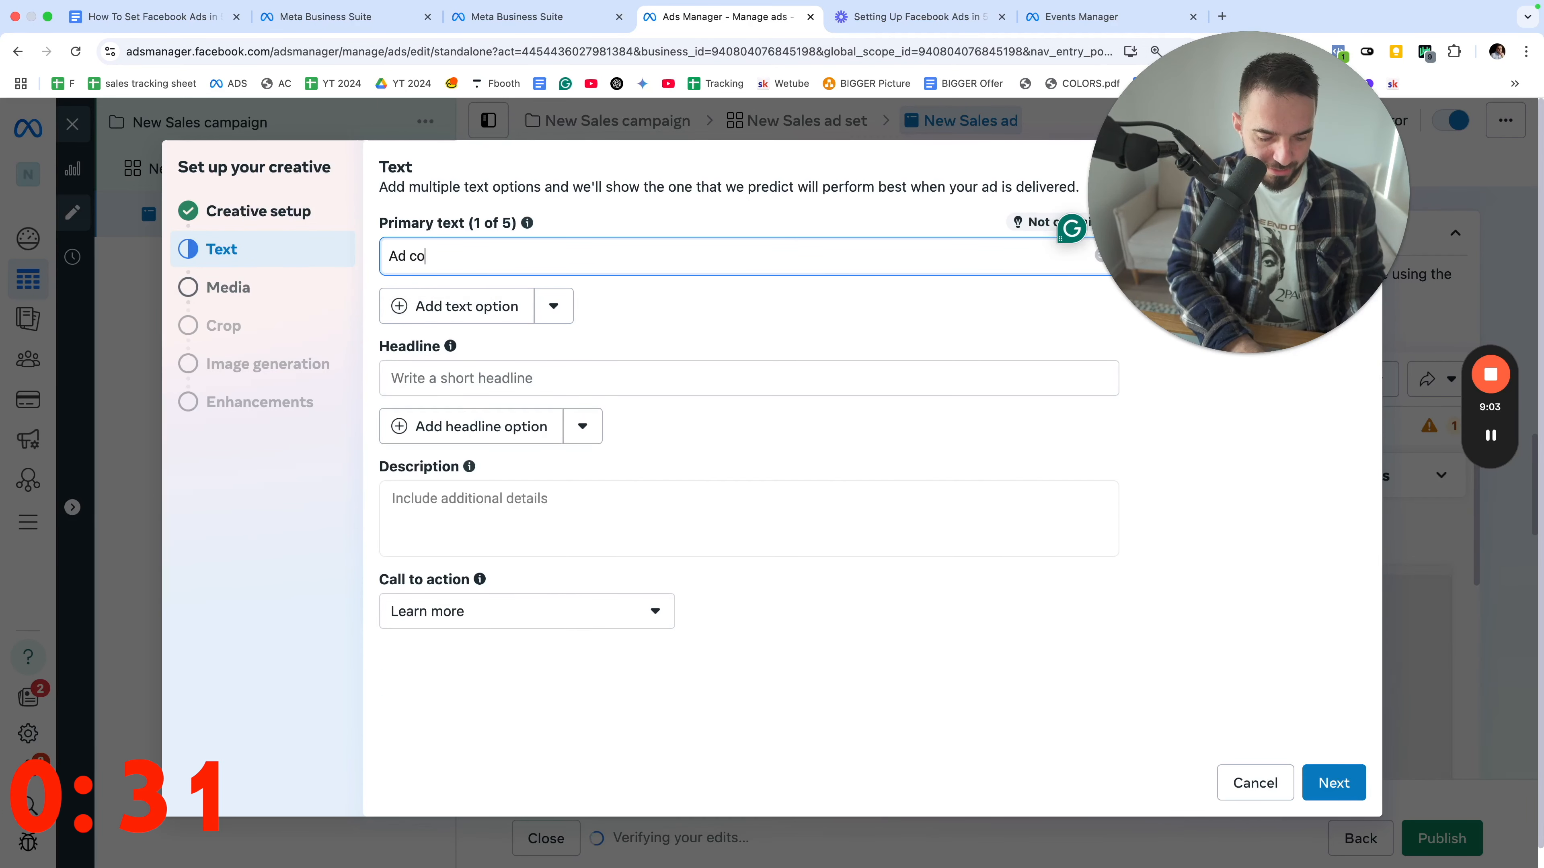
click(463, 377)
text(Headline)
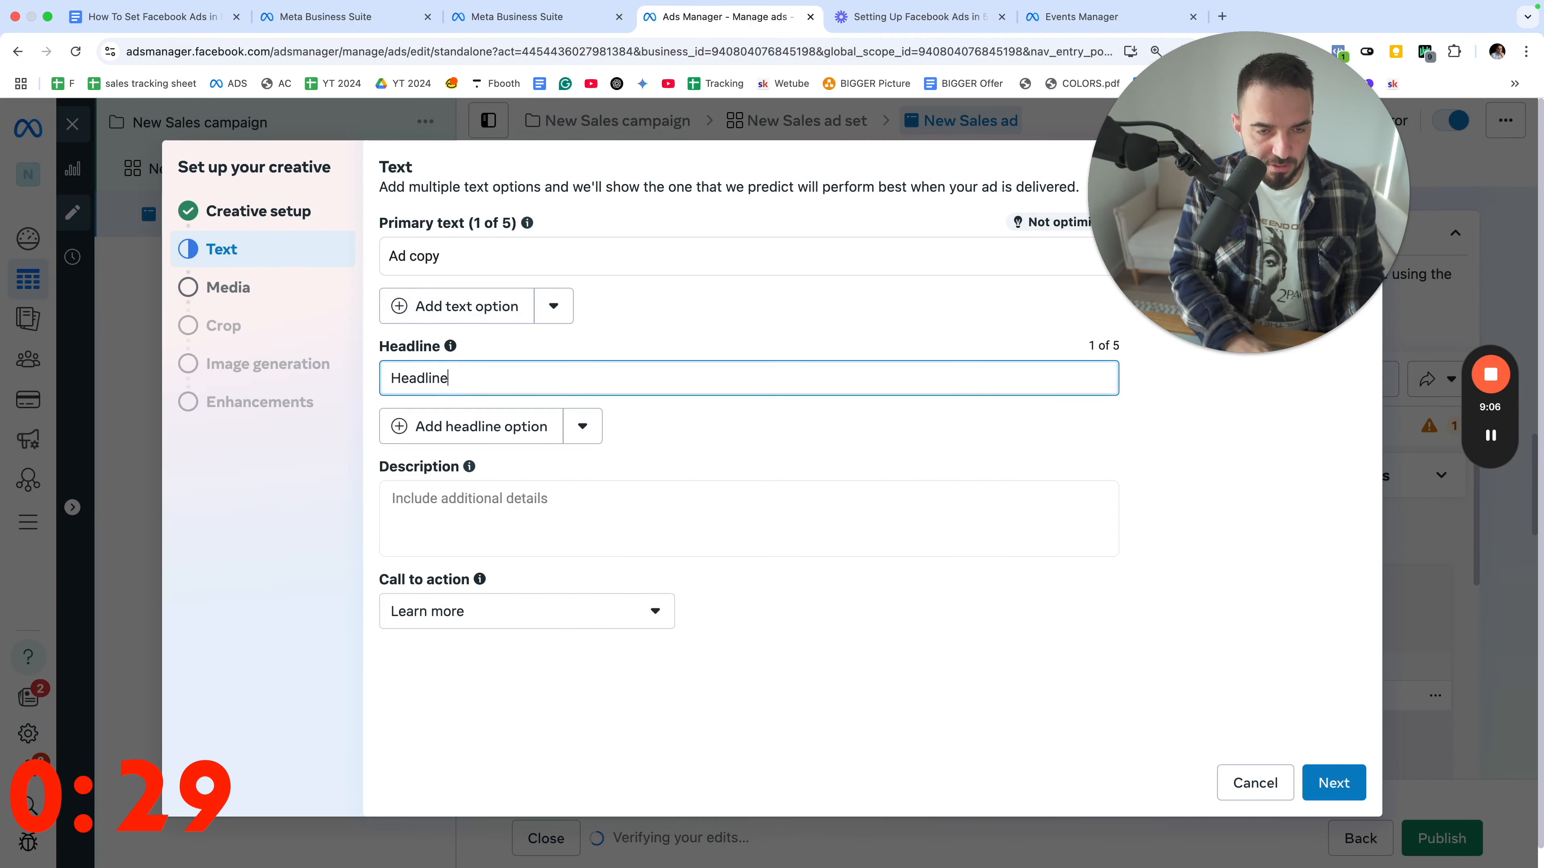
click(401, 518)
Use the untitled 2048 × 1152 whiteboard image from the account images with flexible media off, and skip Advantage+ image generation.
click(237, 289)
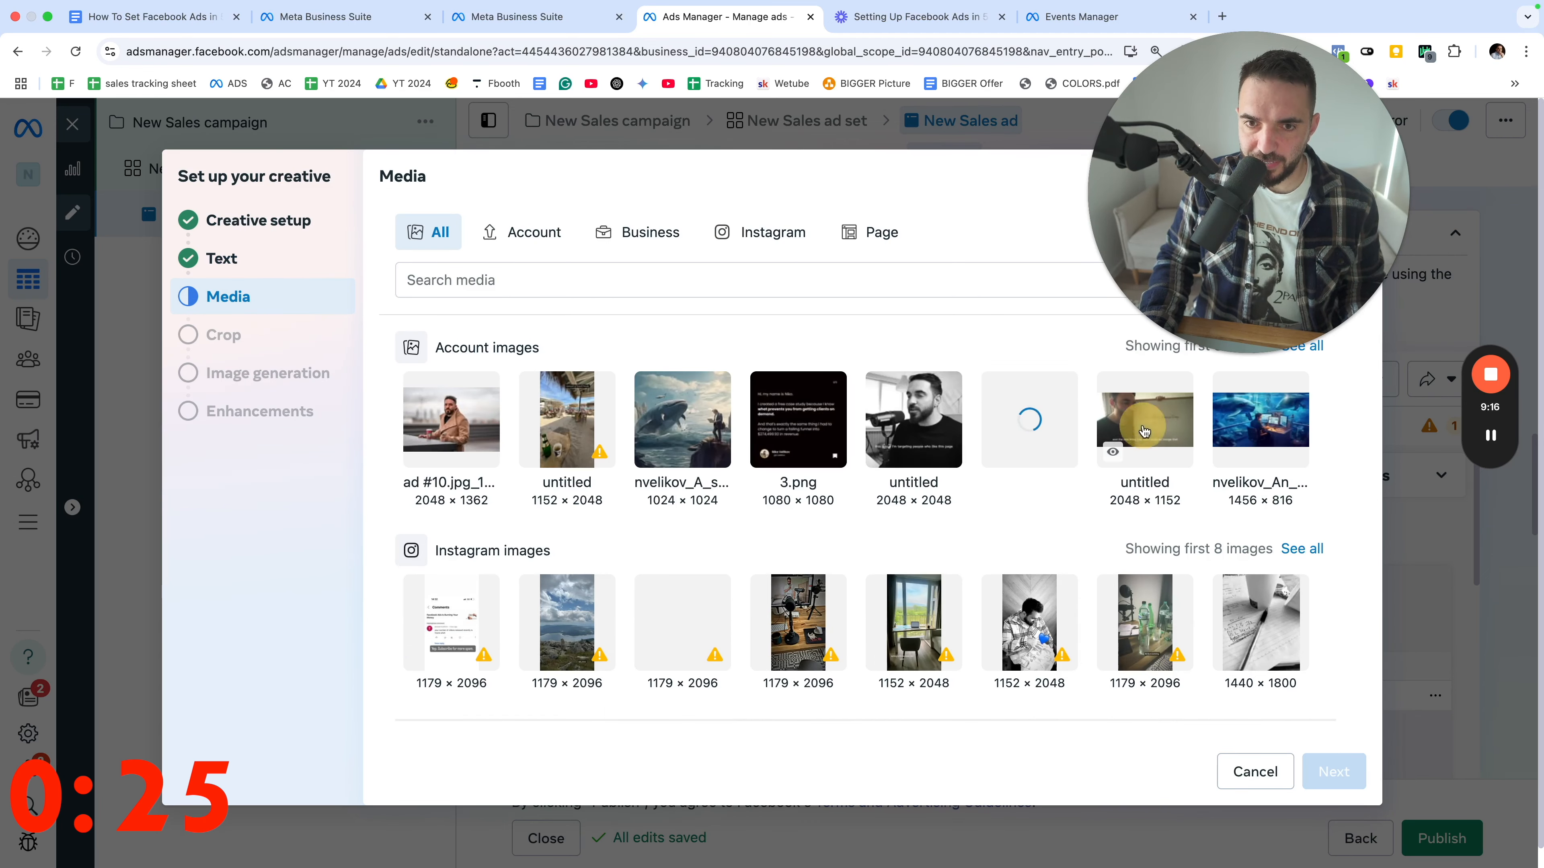
click(1144, 432)
click(1342, 775)
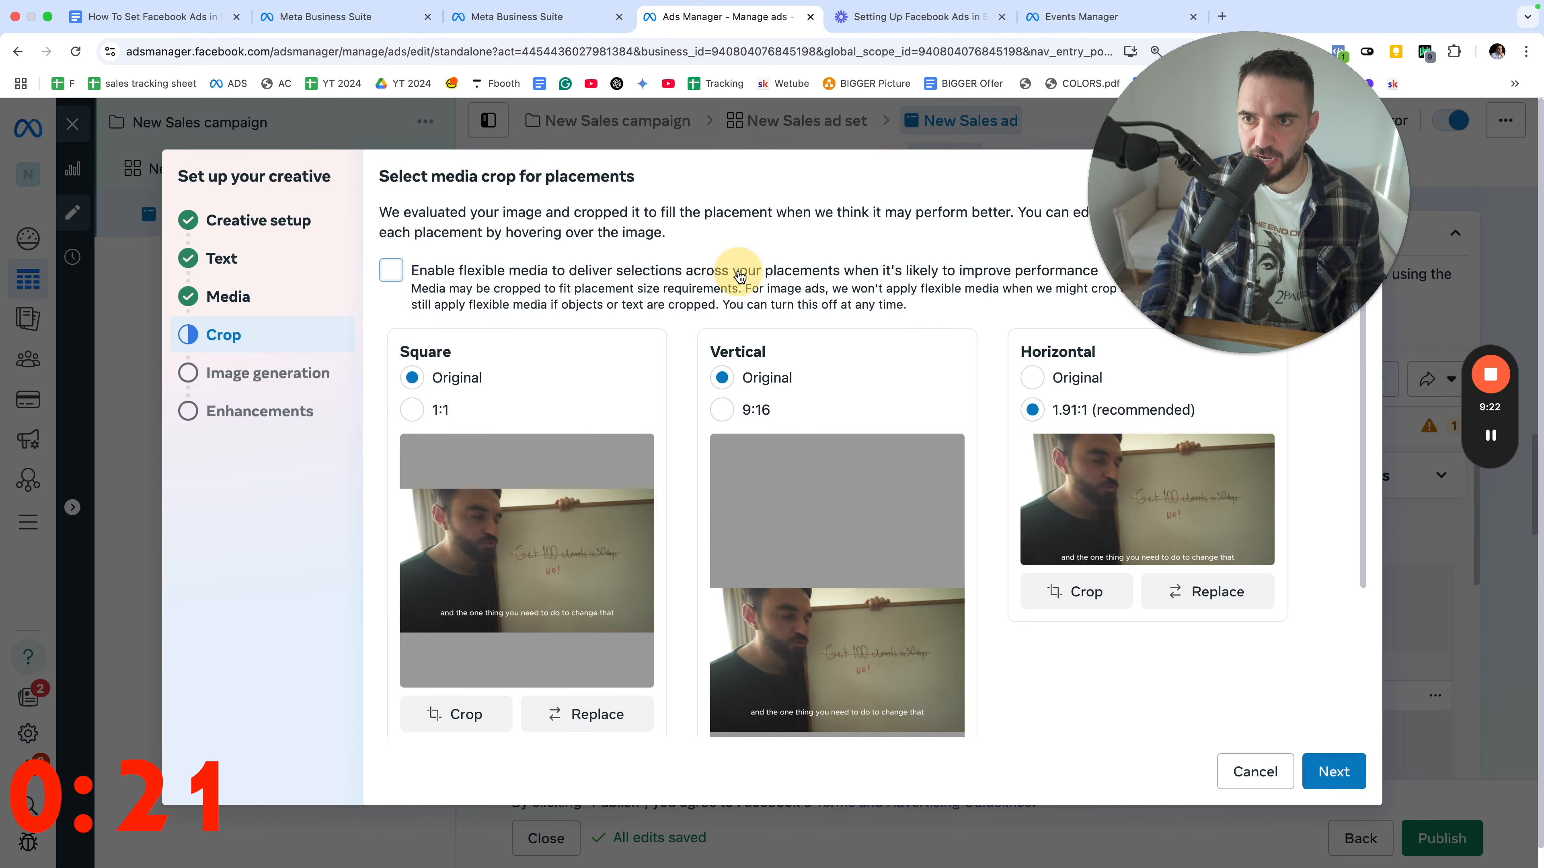
click(255, 373)
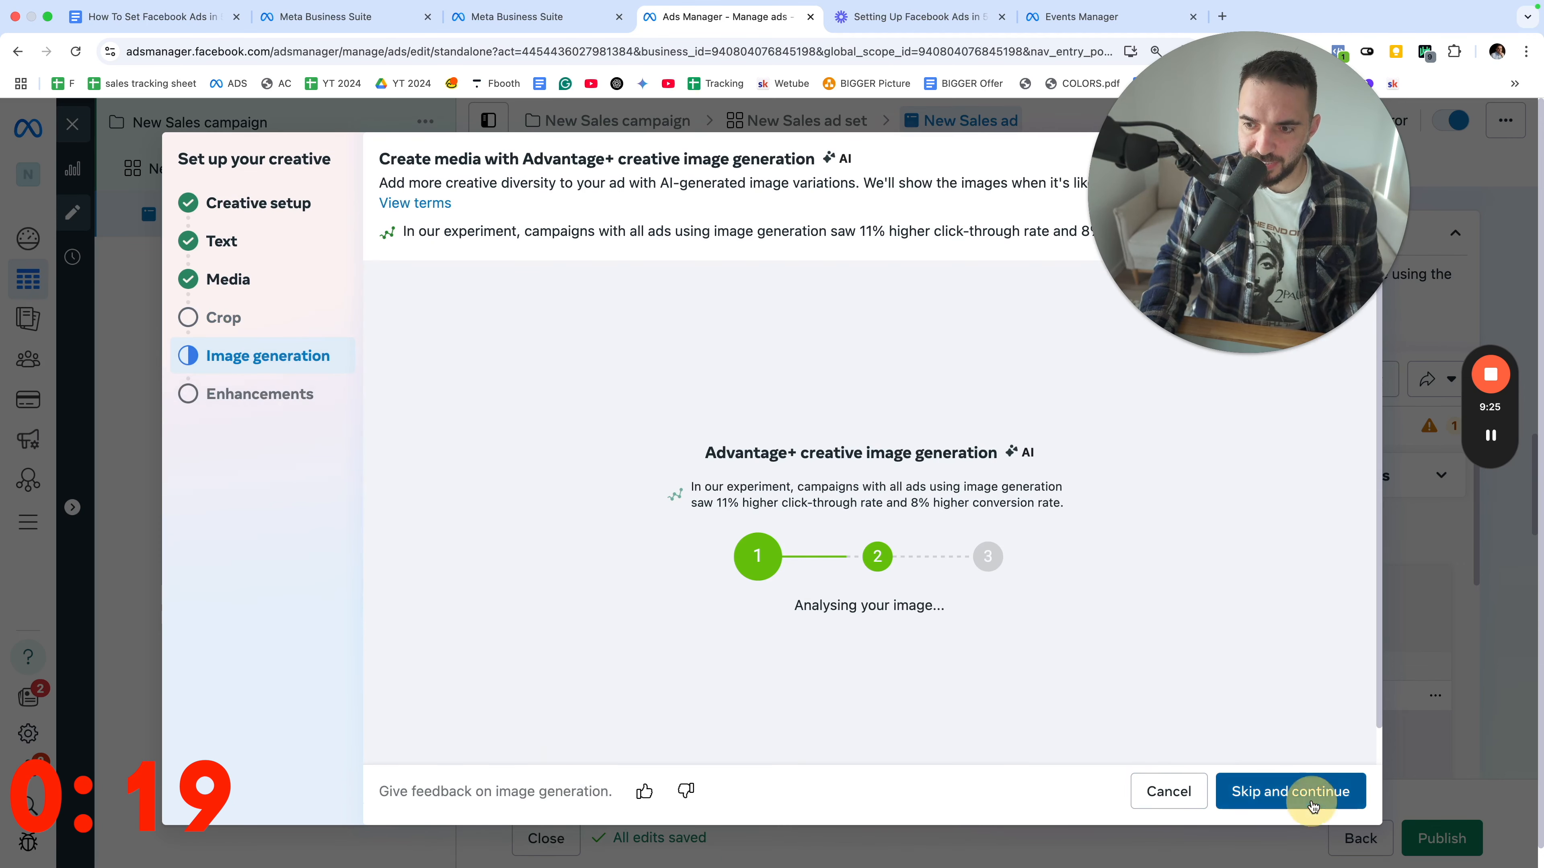
click(1307, 790)
Expand the other active Advantage+ creative enhancements, turn off Music, and finish the creative setup.
scroll(497, 669, down, 4)
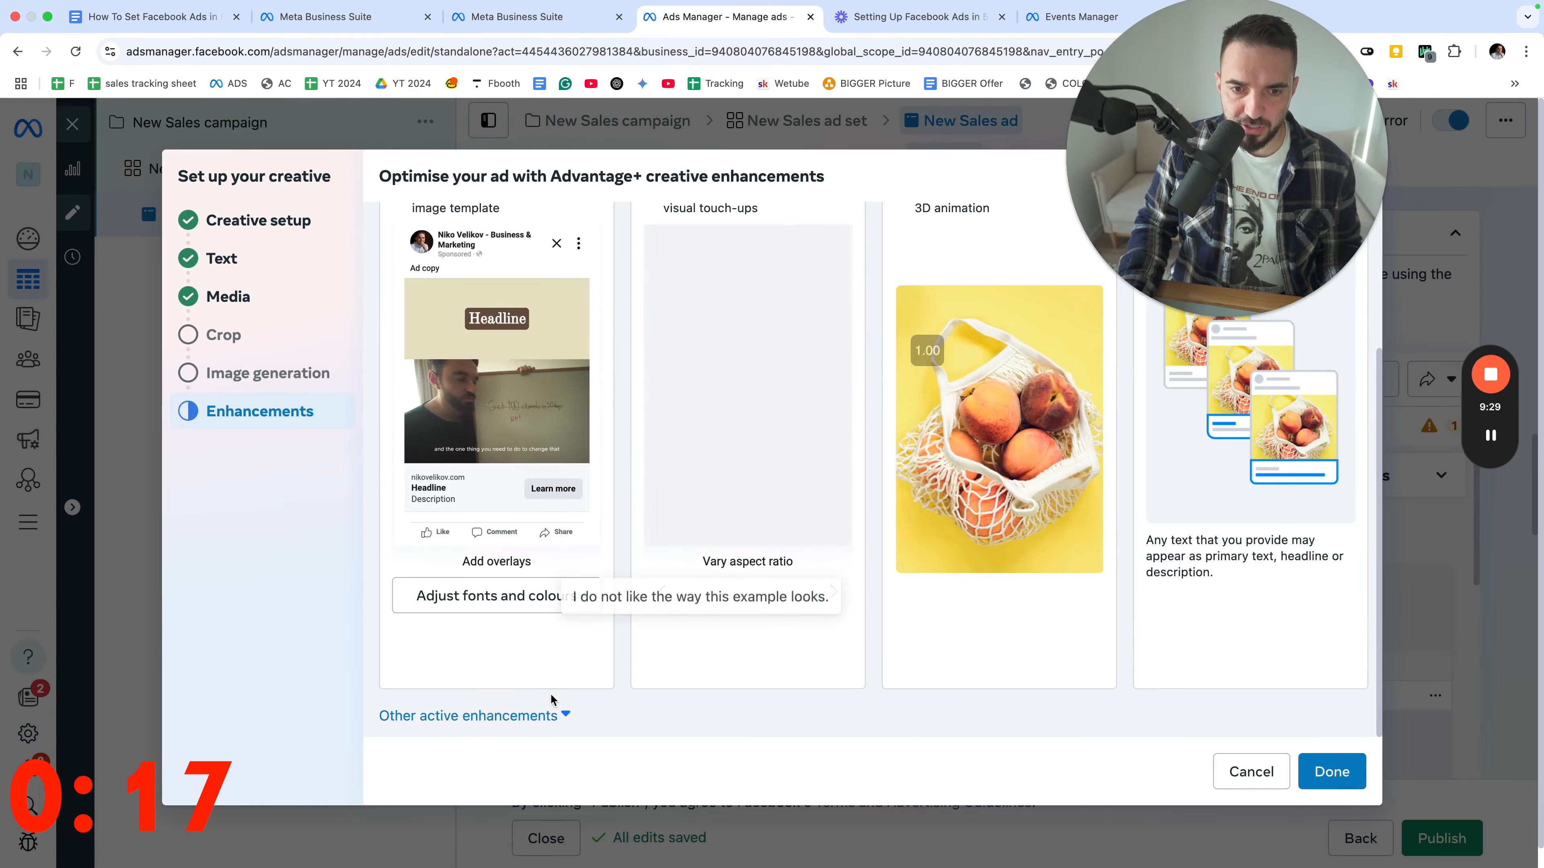
click(510, 716)
scroll(462, 426, down, 8)
scroll(449, 248, up, 3)
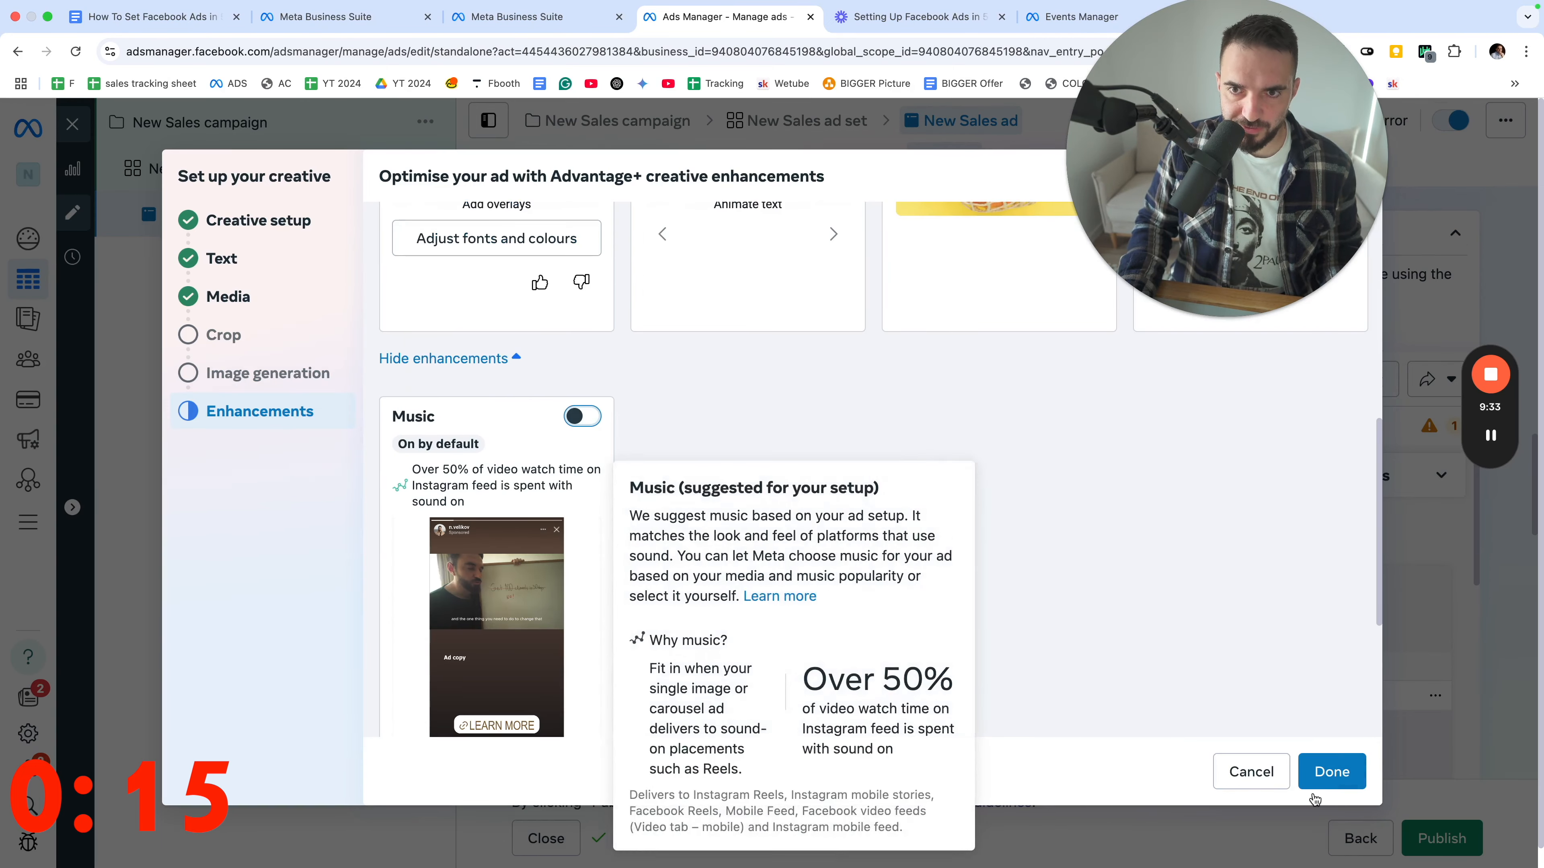
click(1332, 771)
Review the ad's media placements, texts, call to action, info labels and Advantage+ creative settings.
scroll(739, 494, down, 6)
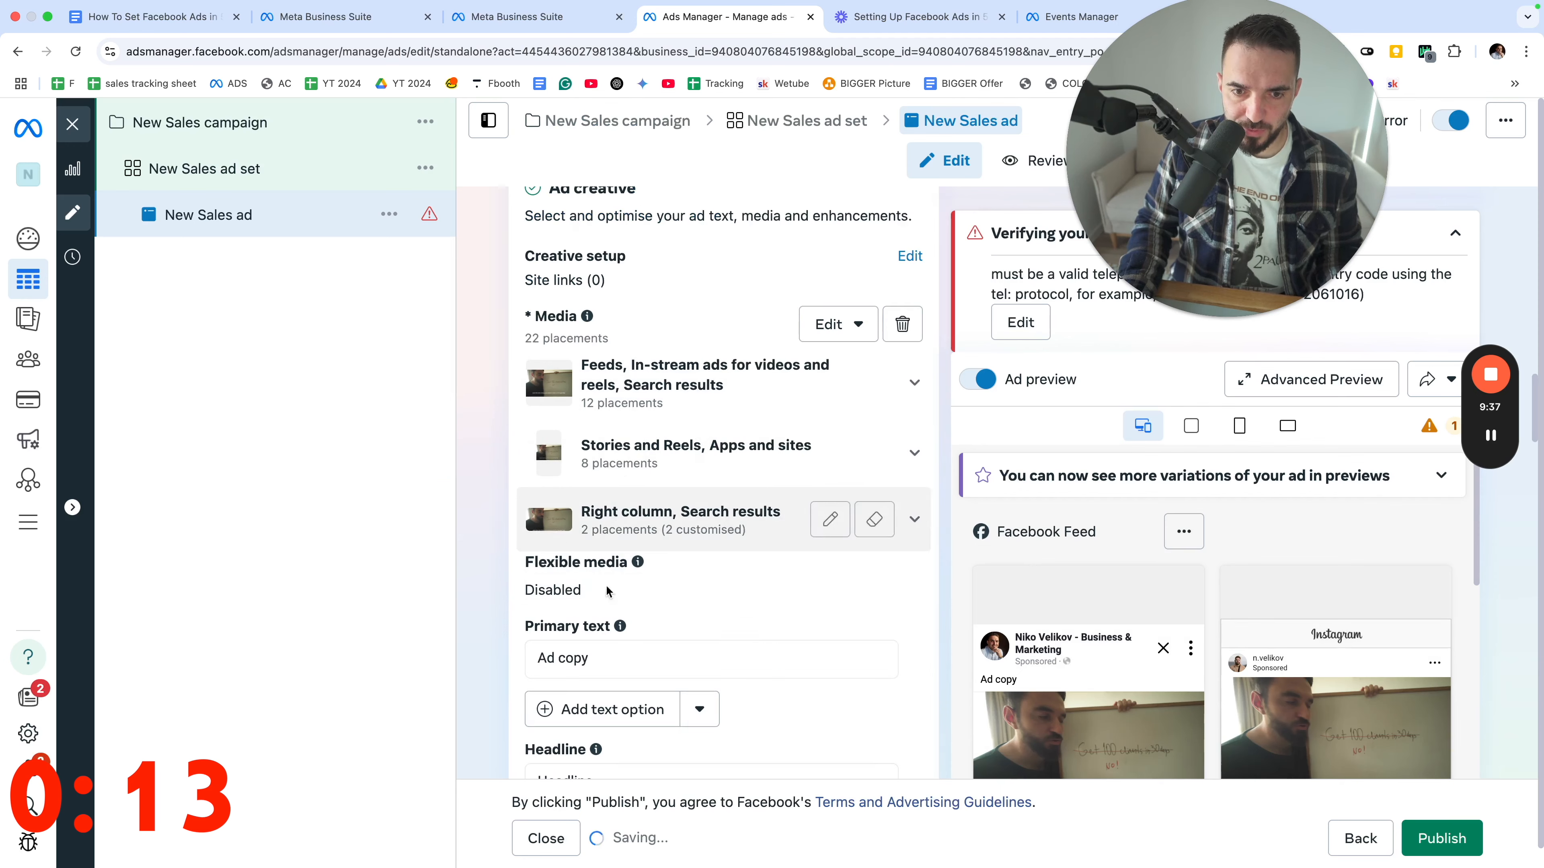
scroll(699, 620, up, 2)
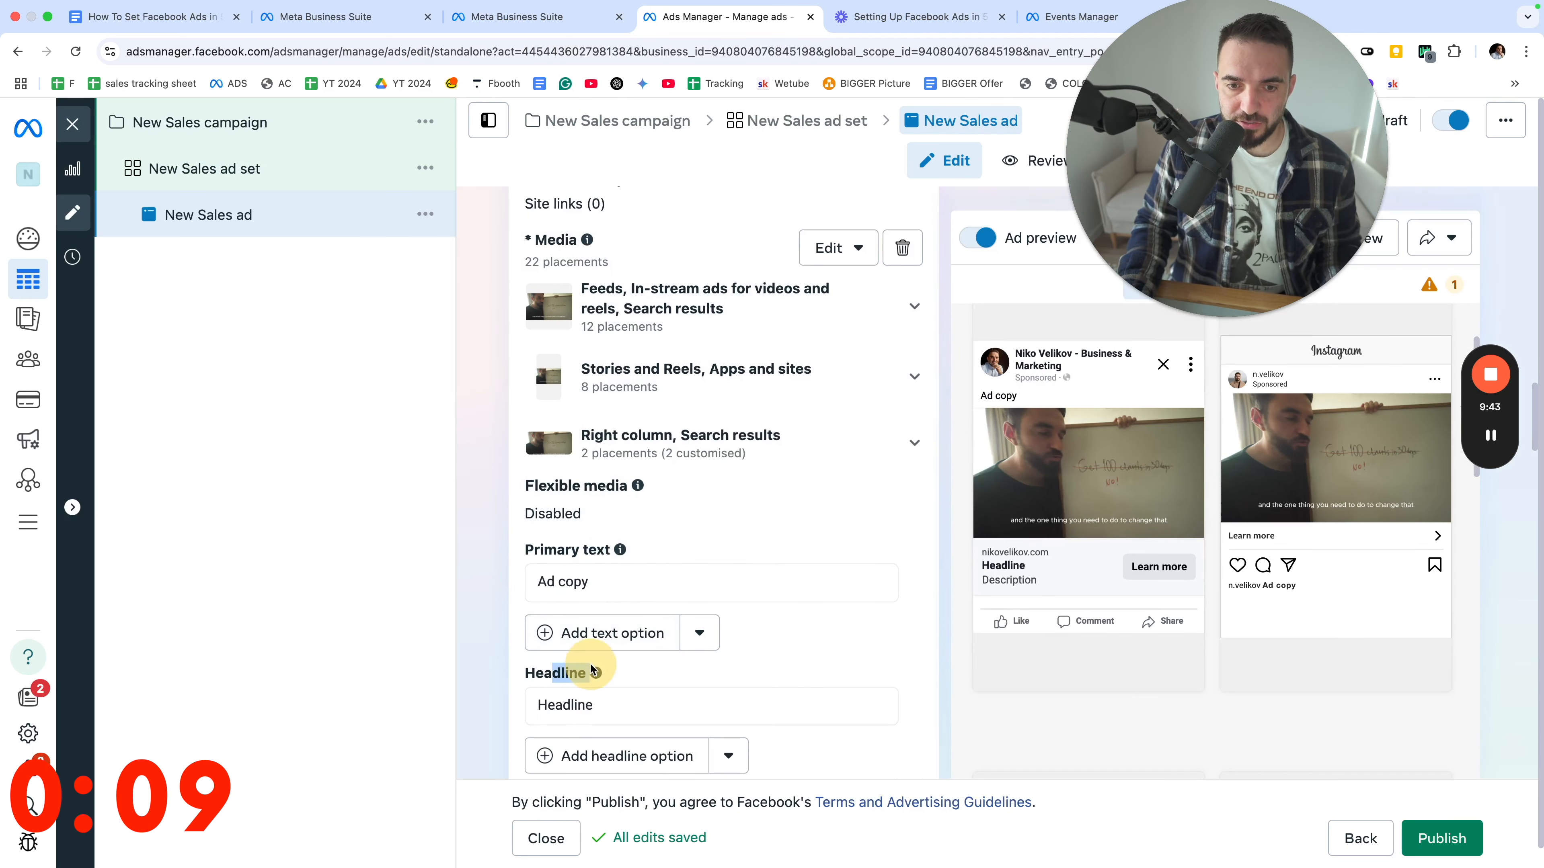
scroll(592, 669, down, 4)
scroll(720, 627, down, 6)
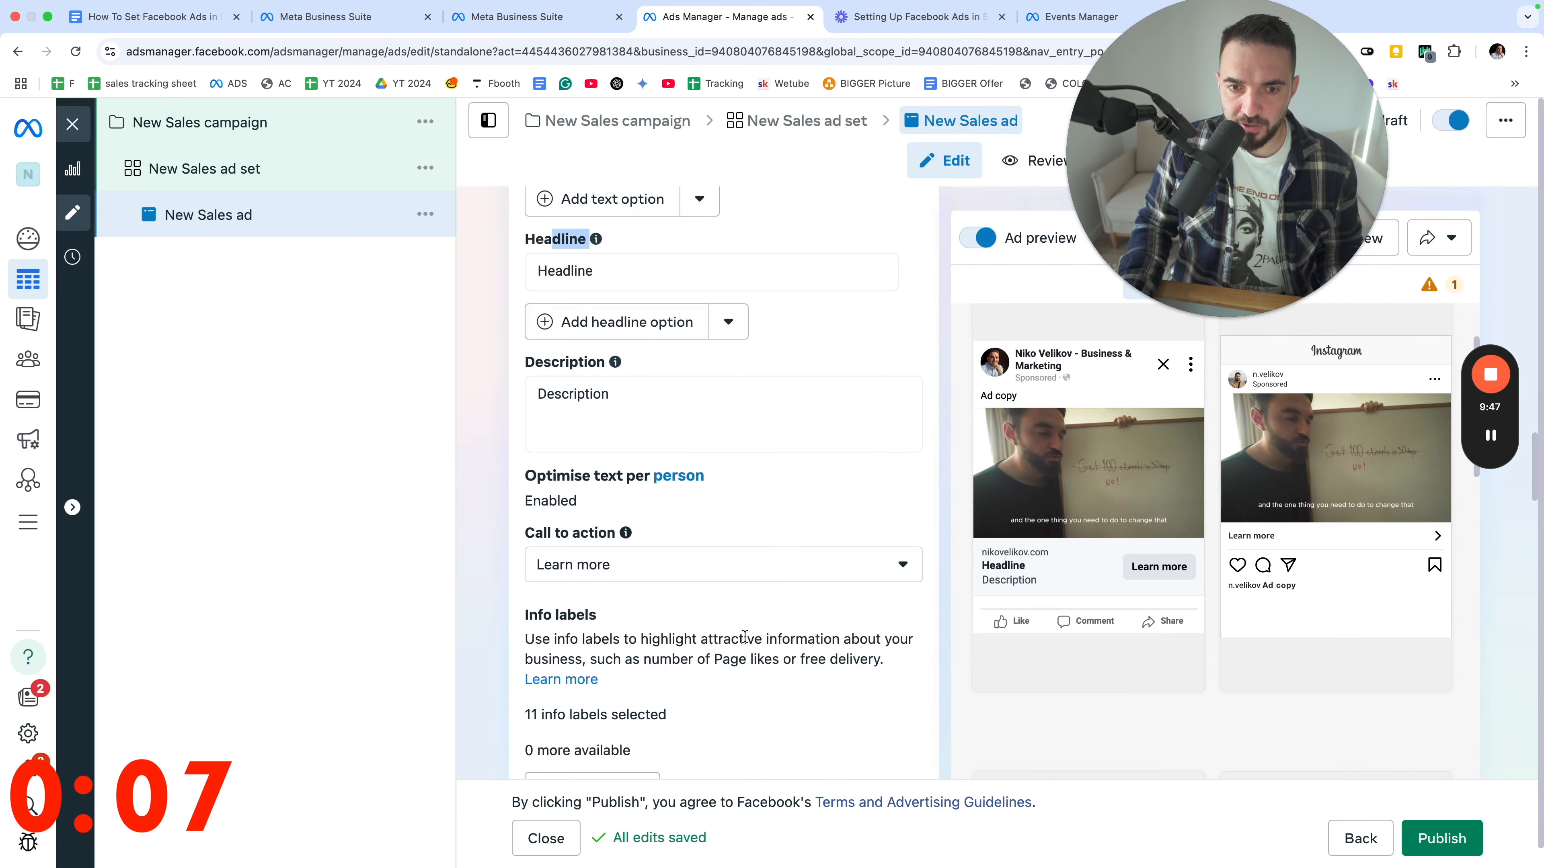
scroll(689, 590, down, 5)
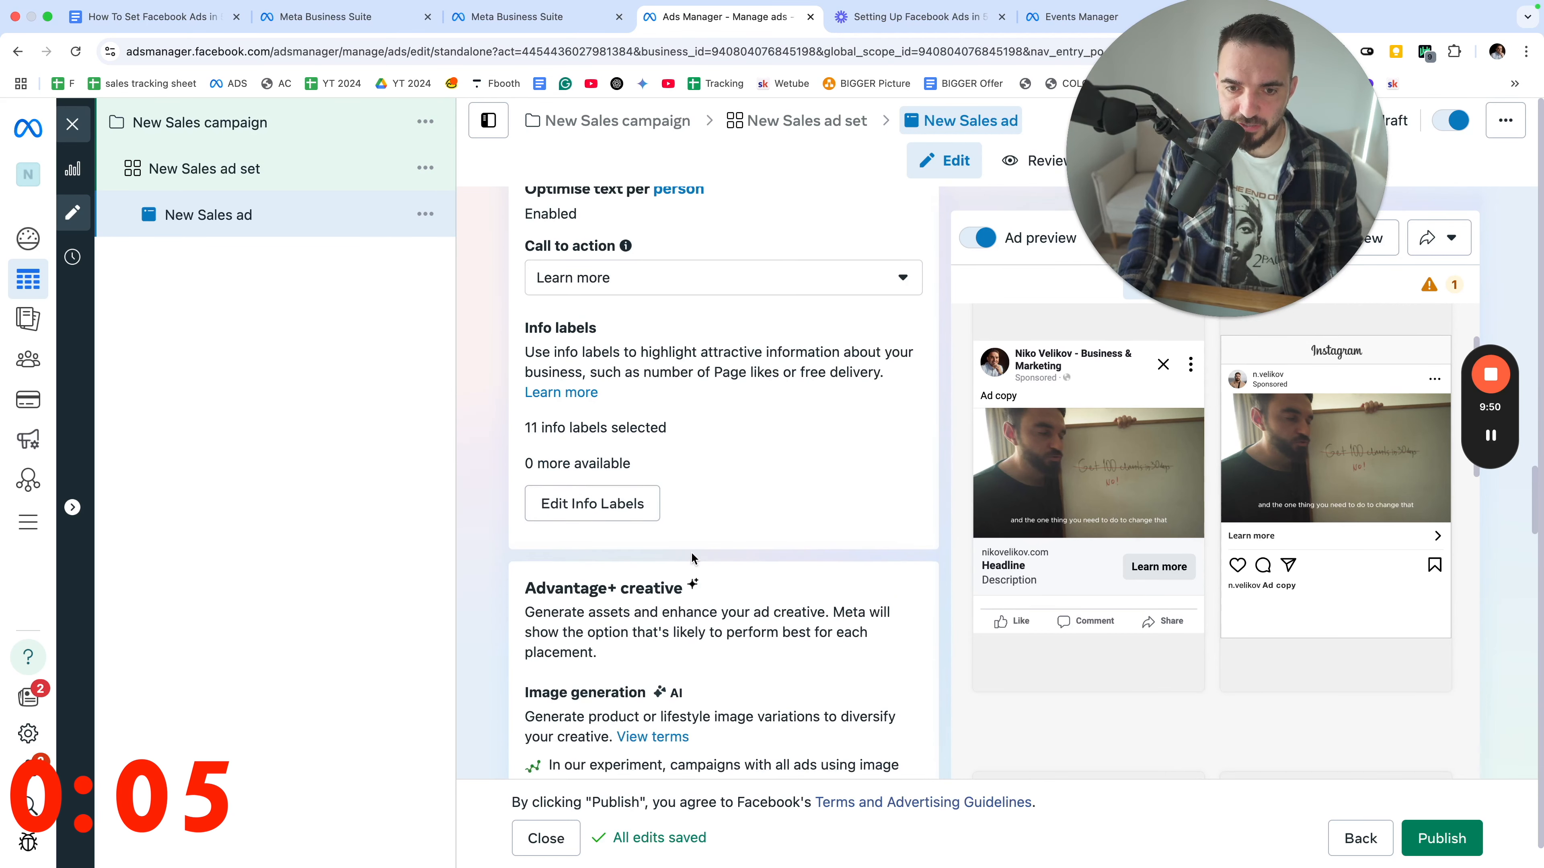